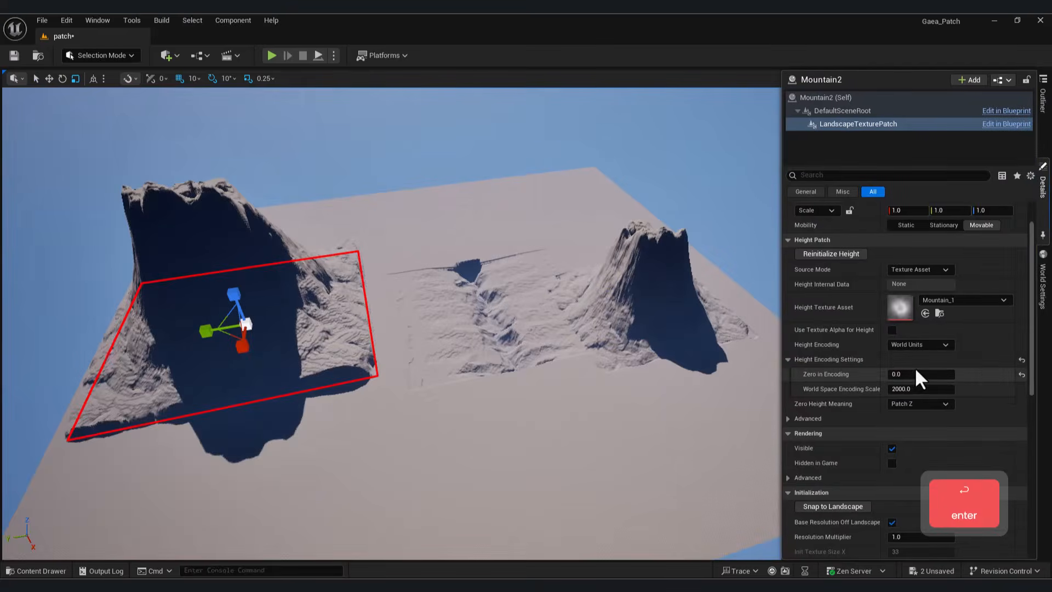
key("F11")
key("w")
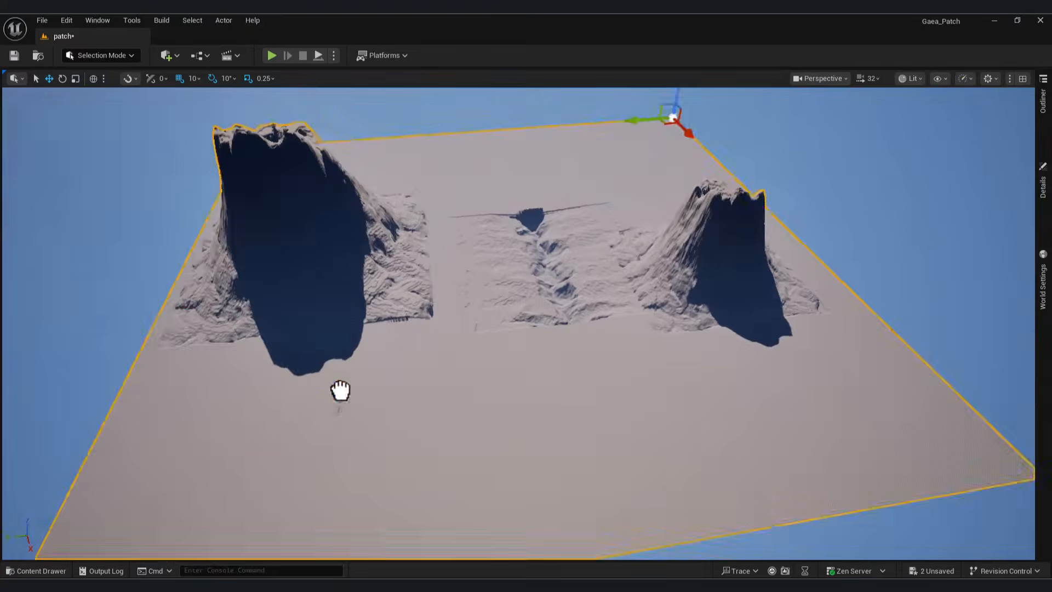
left_click_drag(341, 388, 329, 411)
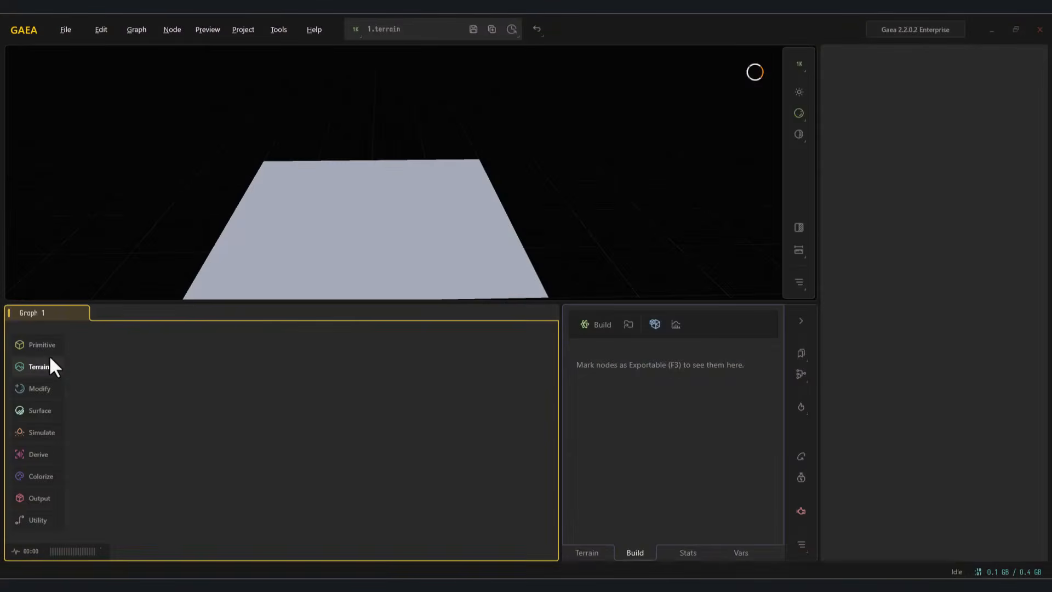
Step: Switch to Gaea and add a Mountain terrain primitive node to the graph
mouse_move(48, 361)
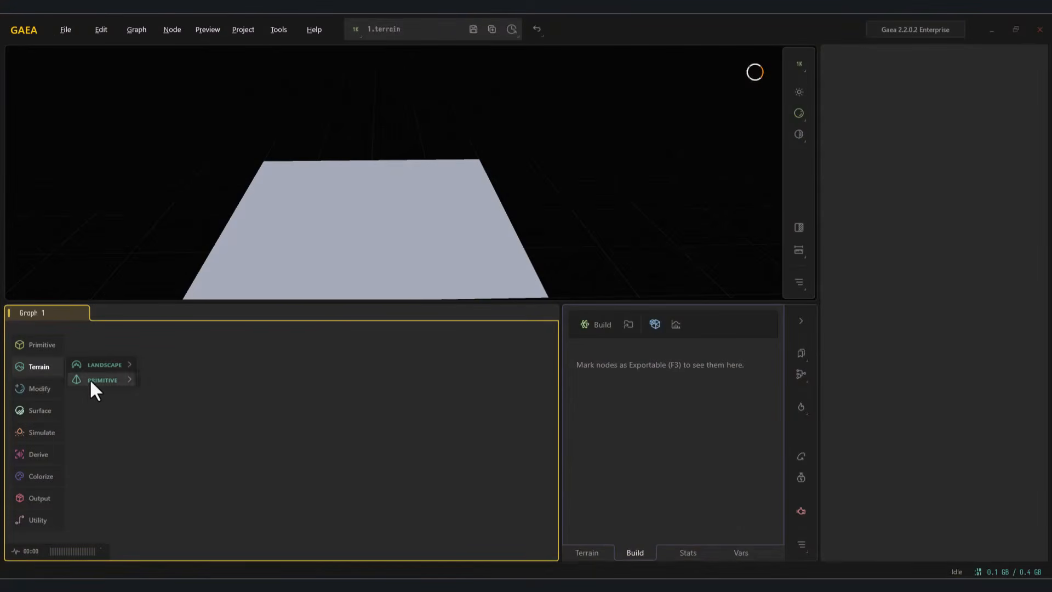
mouse_move(90, 379)
left_click(187, 410)
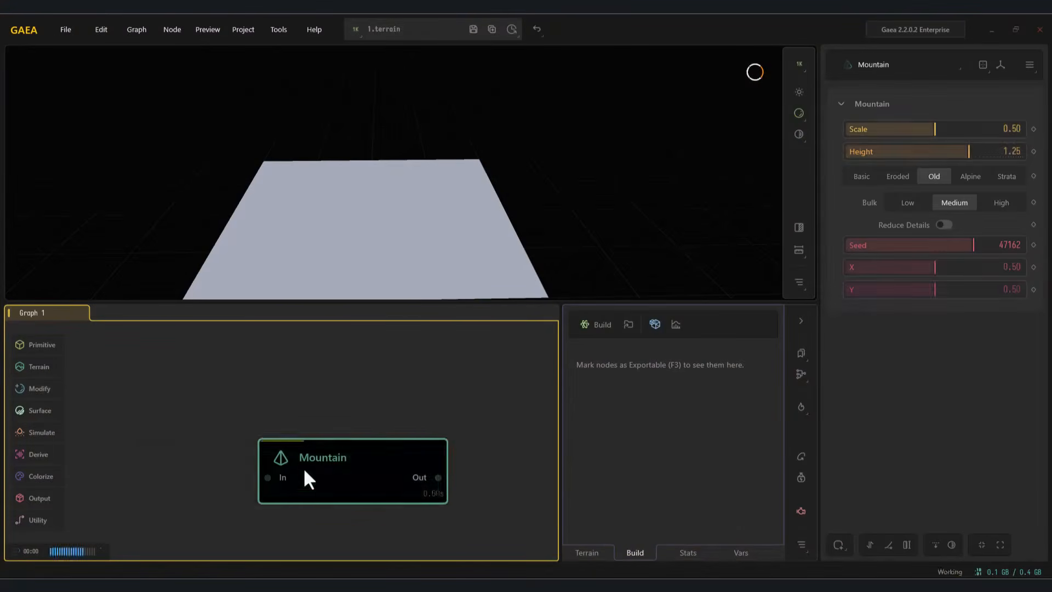
left_click_drag(304, 467, 175, 443)
Step: Add an Adjust node connected to the Mountain node's output
left_click_drag(267, 432, 335, 448)
type("ad")
left_click(372, 280)
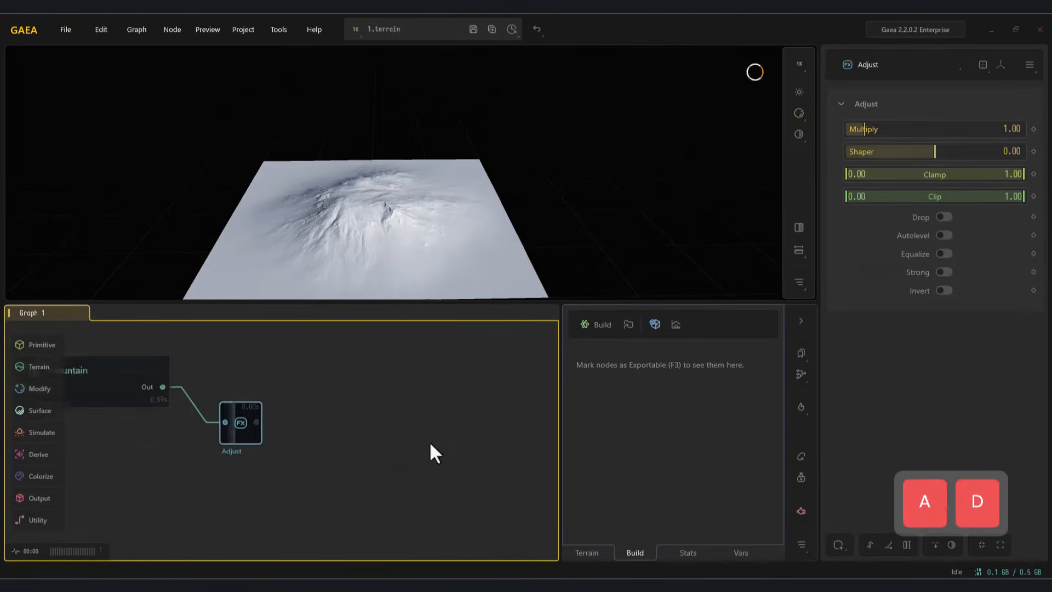
Step: Try Multiply 3.27, an upper Clip limit of 0.64 and an upper Clamp limit of 0.50 on the Adjust node
left_click_drag(925, 133, 911, 133)
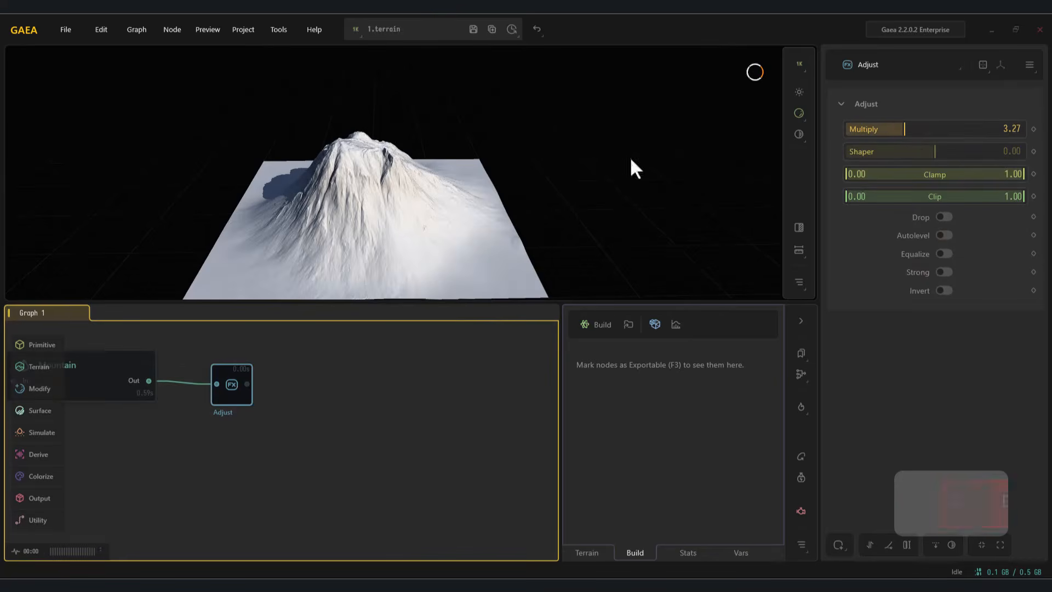
left_click_drag(1020, 198, 932, 208)
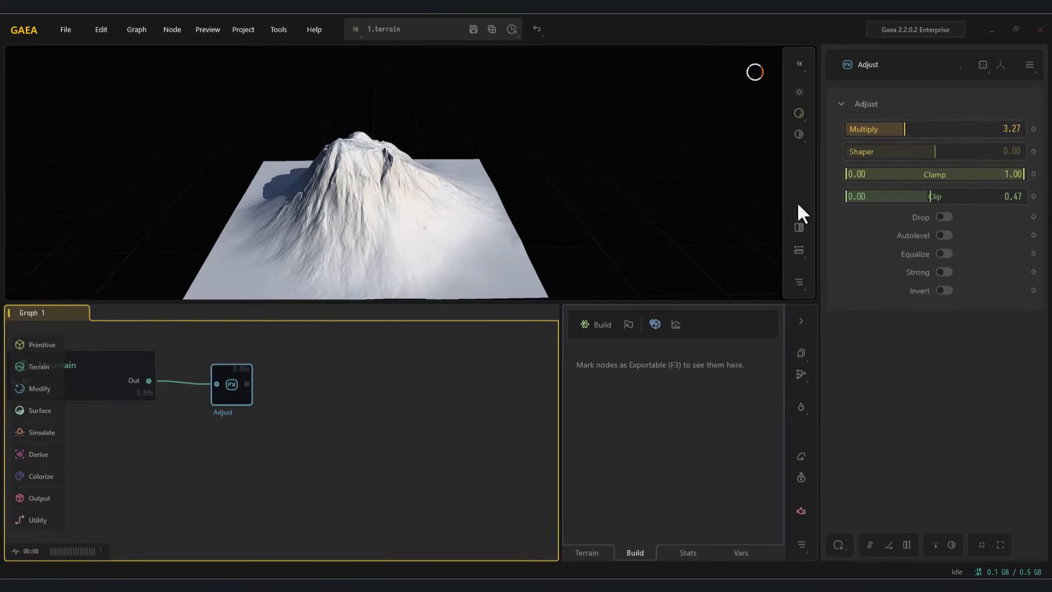
left_click_drag(416, 211, 410, 216, "alt")
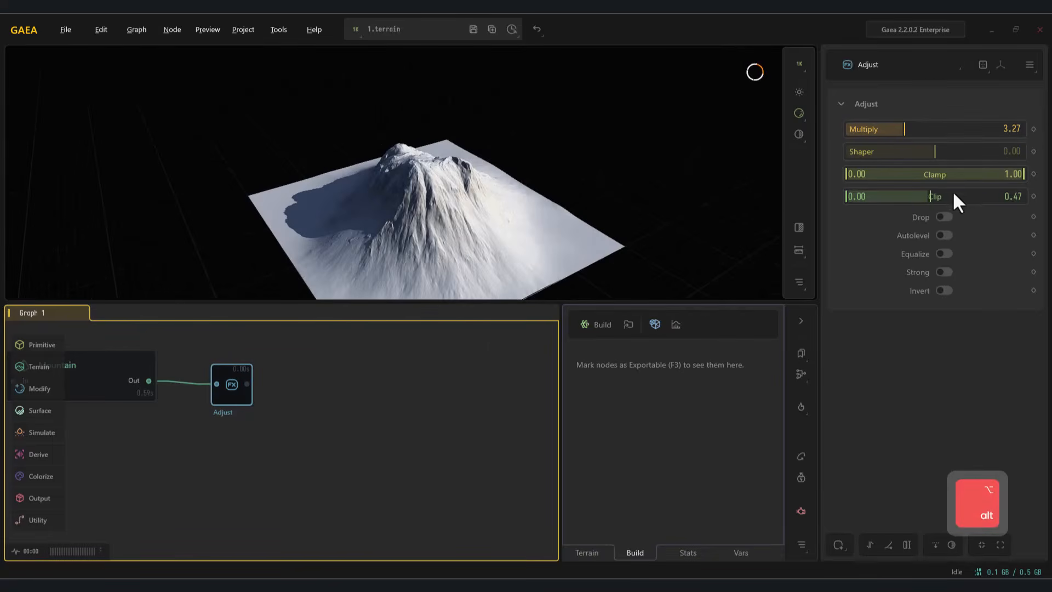
left_click_drag(944, 197, 952, 200)
left_click(969, 174)
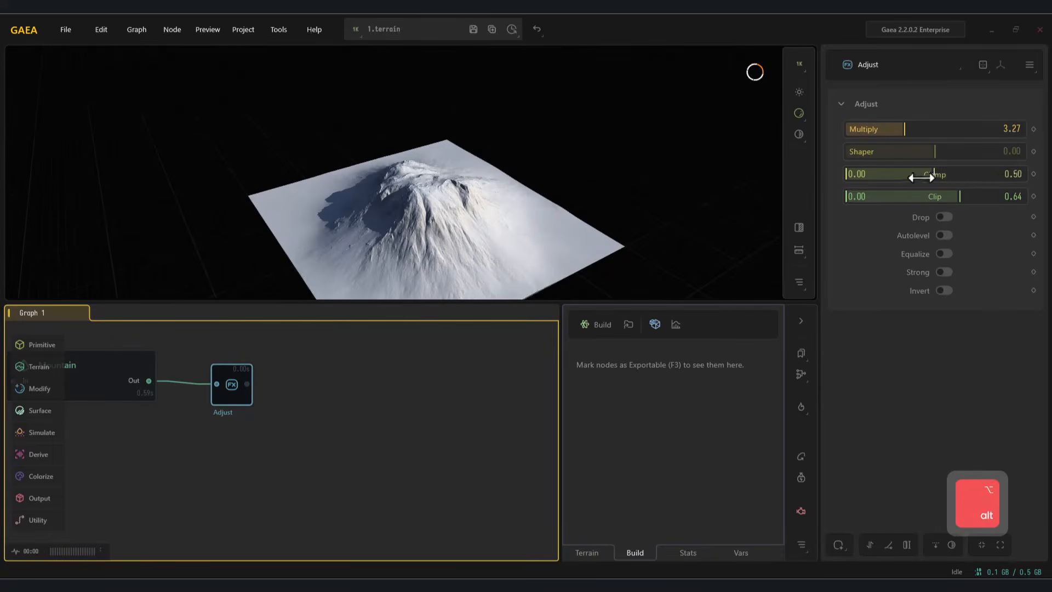
left_click_drag(922, 177, 1017, 181)
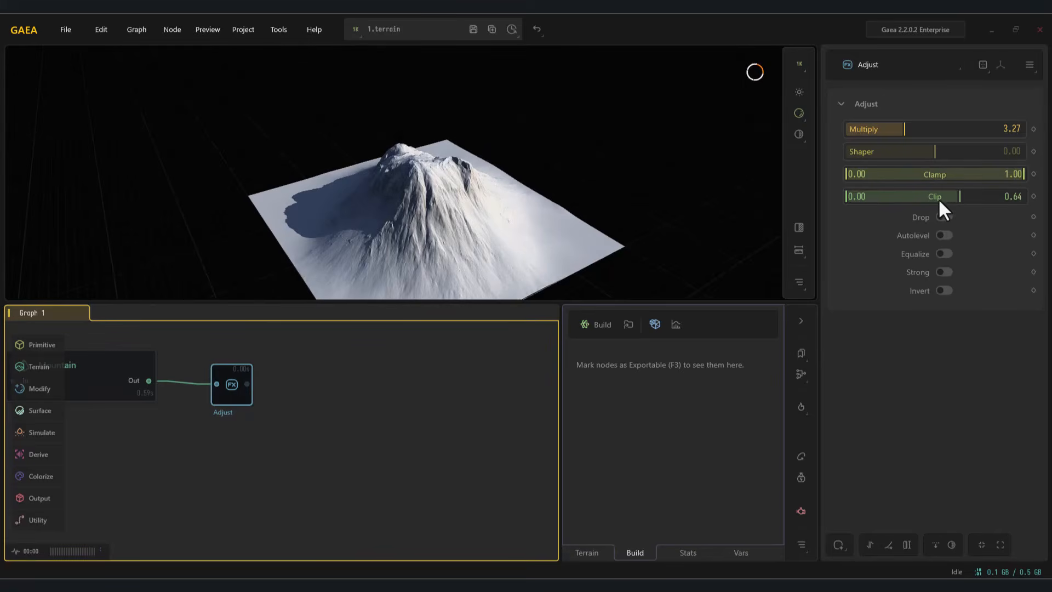
Step: Set the Adjust node's upper Clip limit to 0.34 and its Multiply to 6.83 for a tall, flat-topped mountain
left_click_drag(951, 198, 907, 197)
left_click_drag(905, 127, 971, 134)
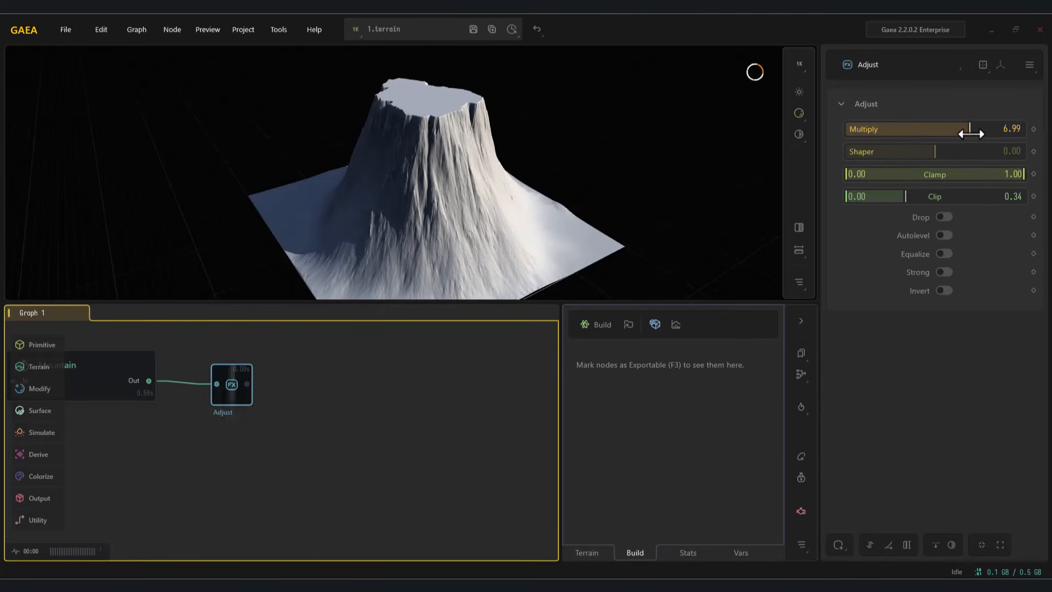
left_click_drag(356, 444, 285, 442)
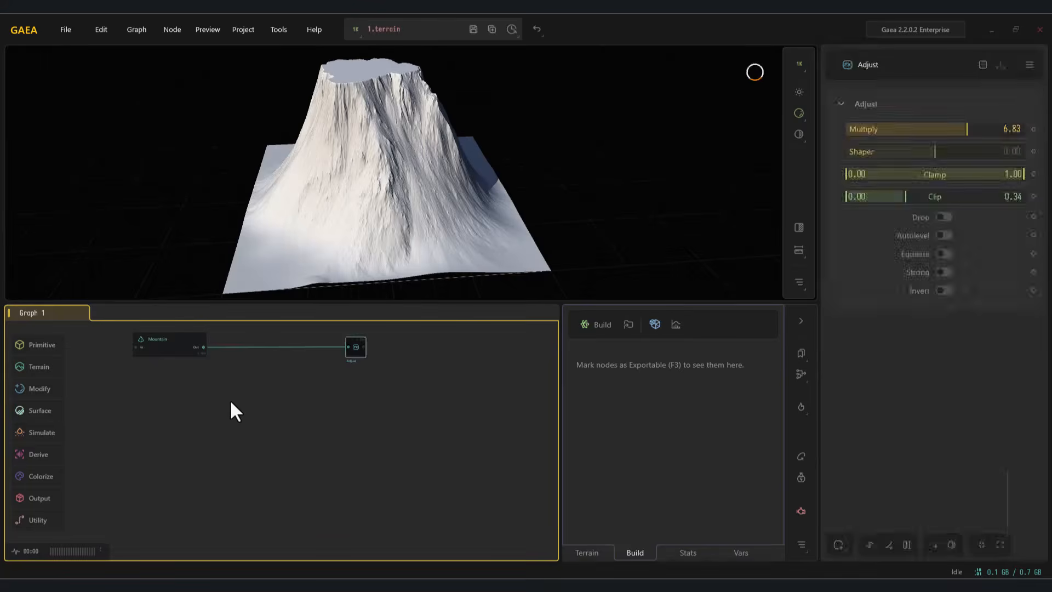
Step: Add a circular Shape node below the Mountain node, with Thickness 0.26 and Height 0.72
double_click(231, 401)
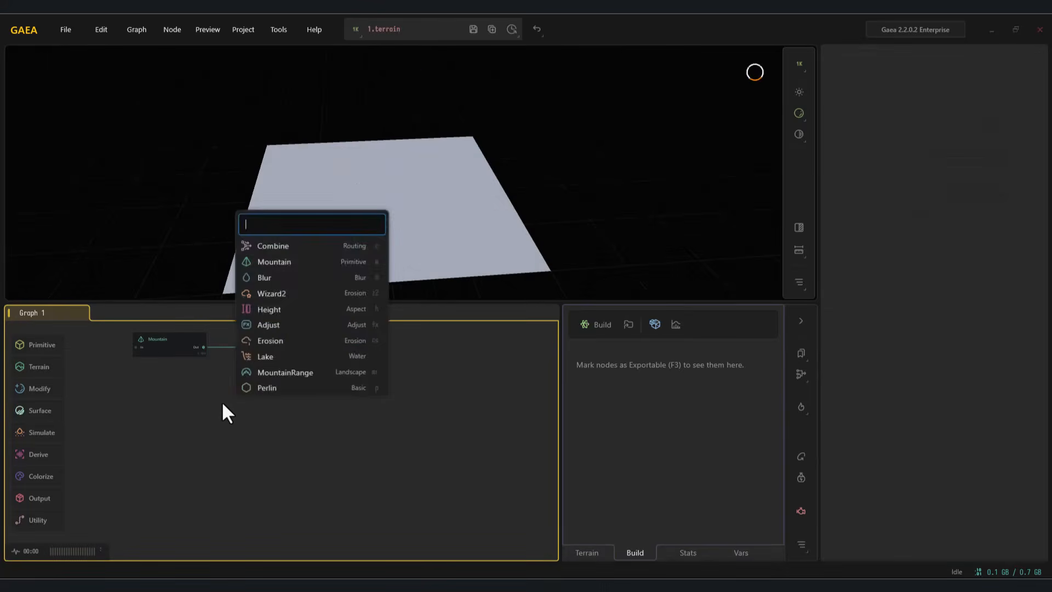
type("sha")
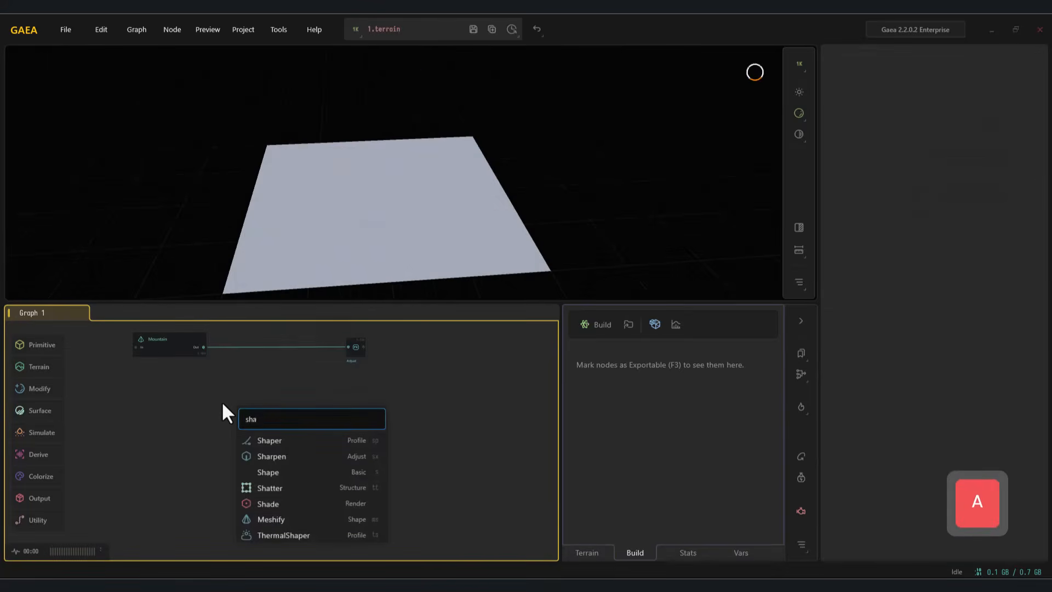
left_click(310, 472)
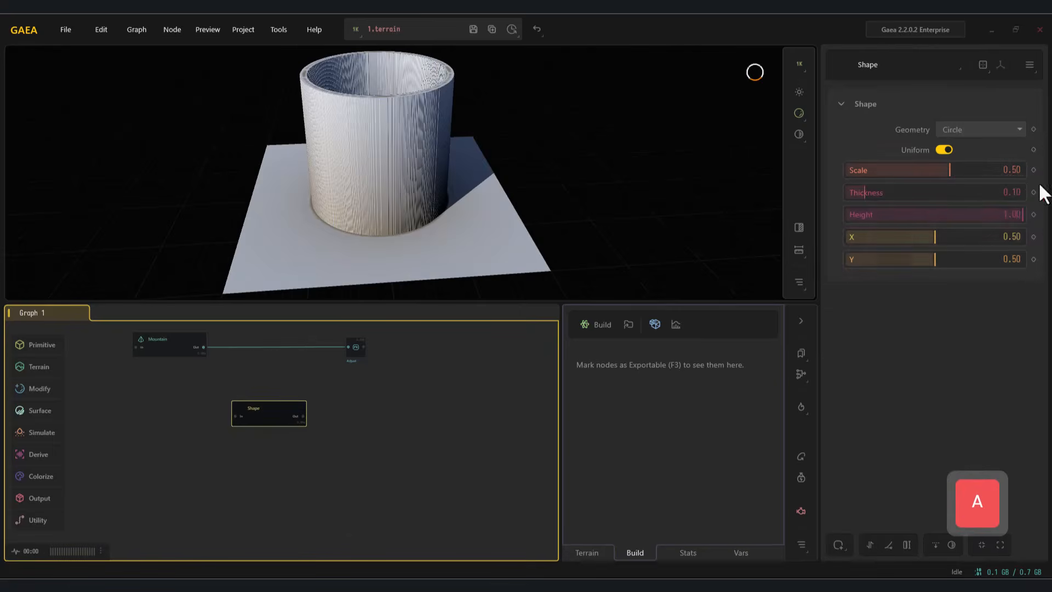
left_click_drag(869, 191, 953, 184)
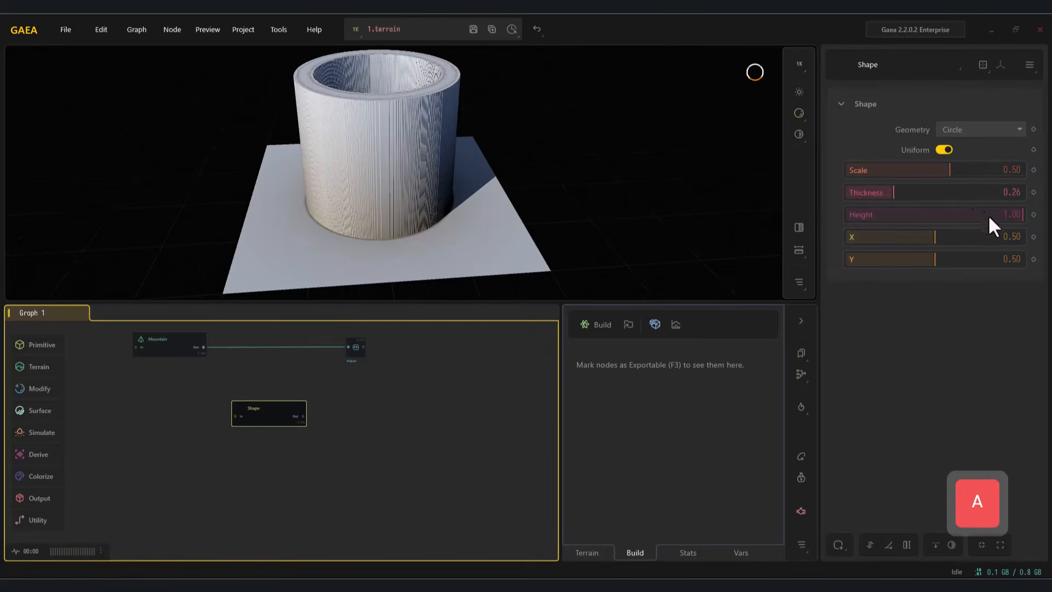
left_click_drag(990, 215, 975, 215)
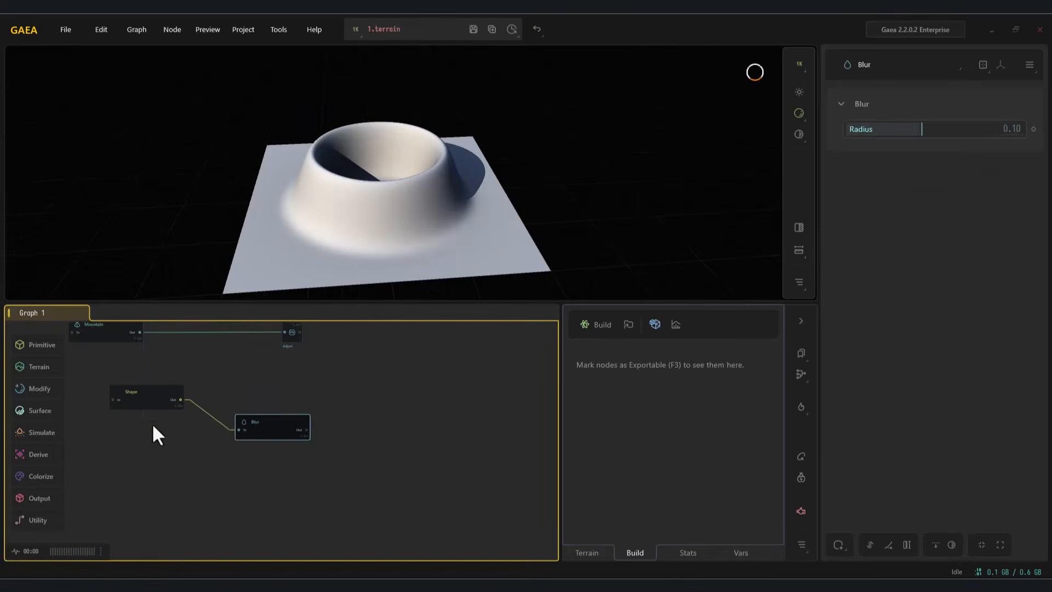
Step: Compare the Shape and Blur results, and connect a Wizard2 erosion node to the Blur node's output
left_click(153, 402)
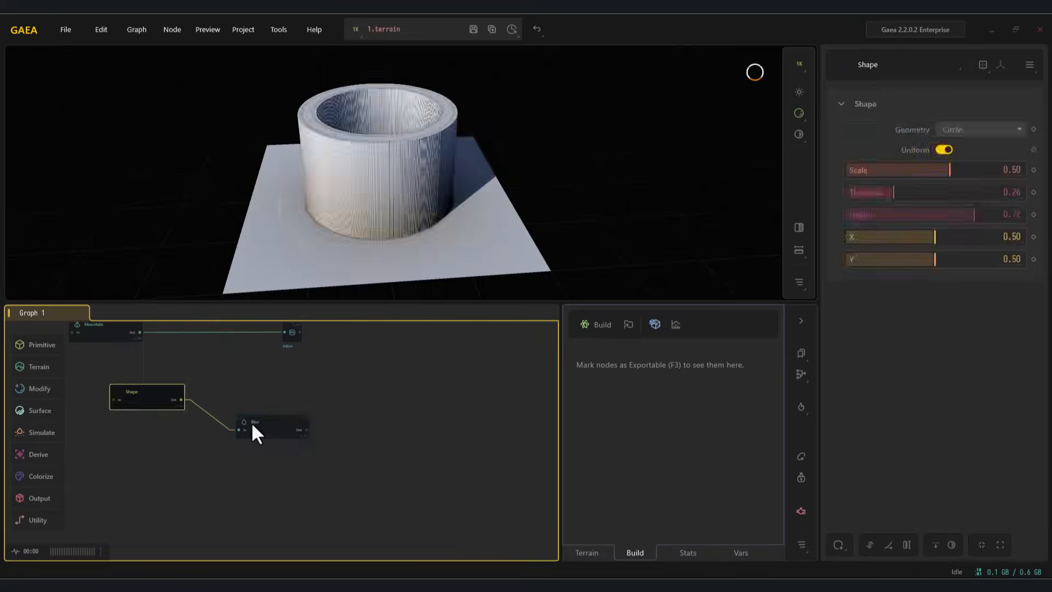
left_click(268, 426)
scroll(301, 461, "up", 4)
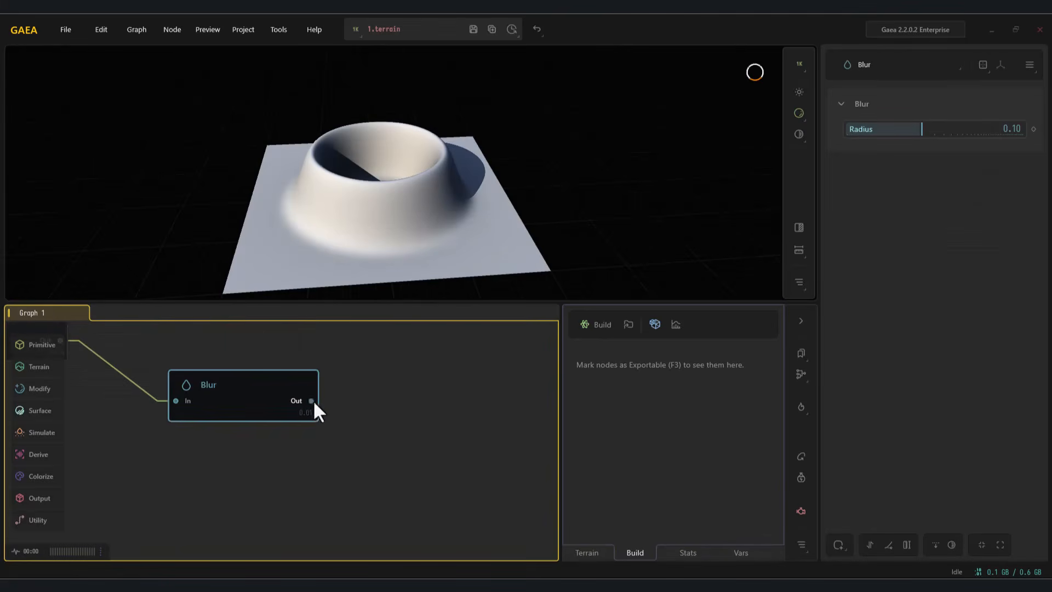
left_click_drag(312, 401, 411, 425)
type("wiz")
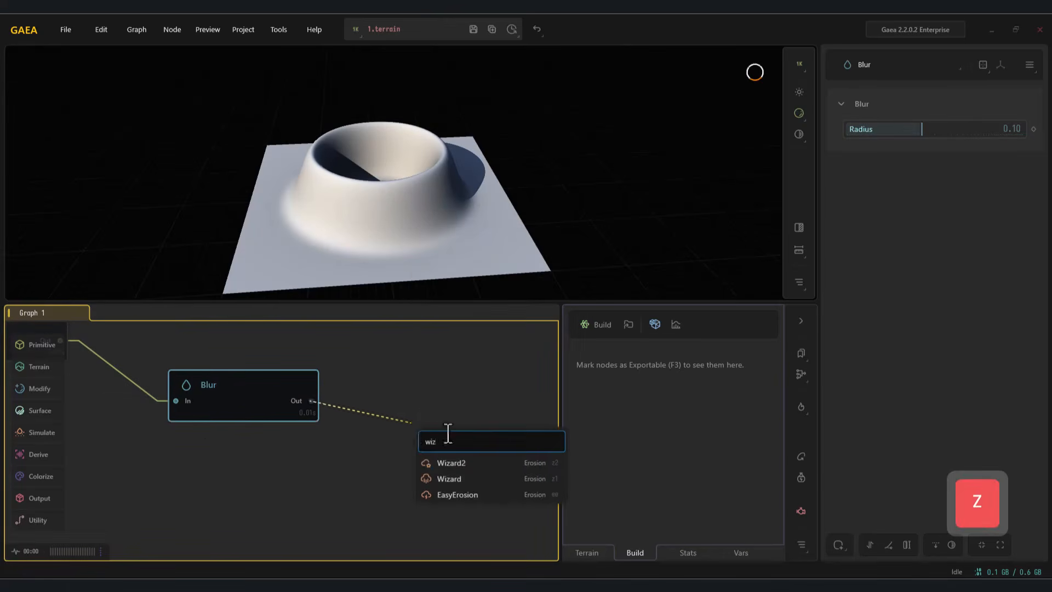
left_click(462, 463)
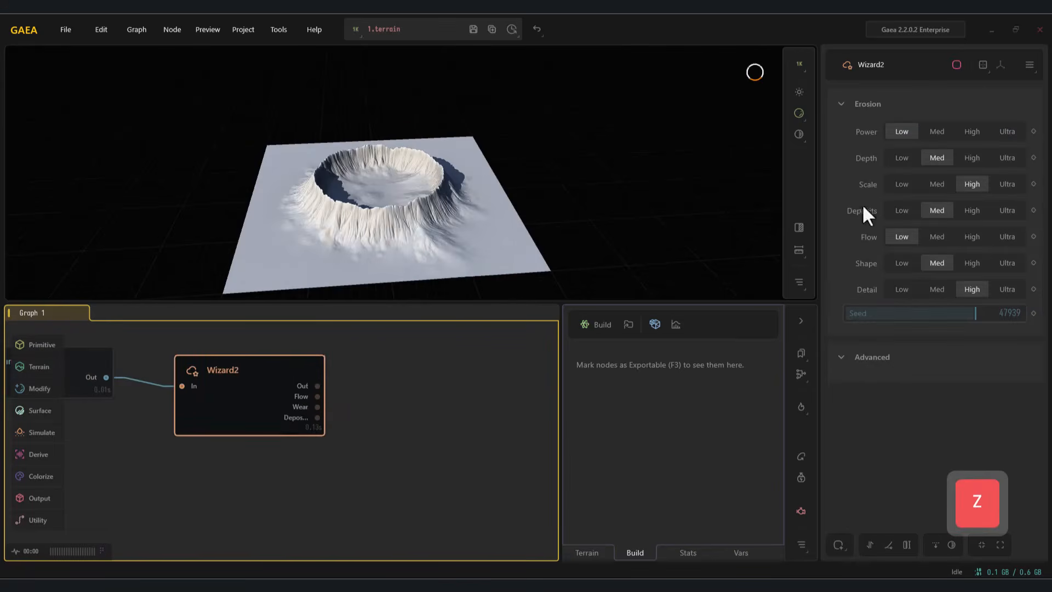
Step: Set the Wizard2 node's Depth, Scale, Deposits, Shape and Detail to Low
left_click(902, 158)
left_click(902, 185)
left_click(901, 210)
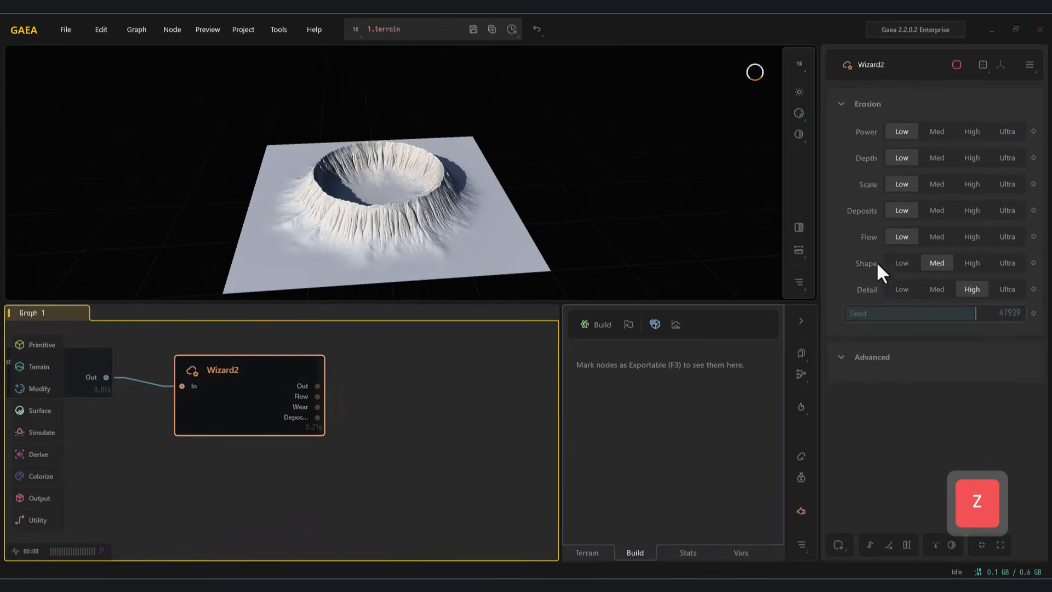
left_click(901, 263)
left_click(902, 290)
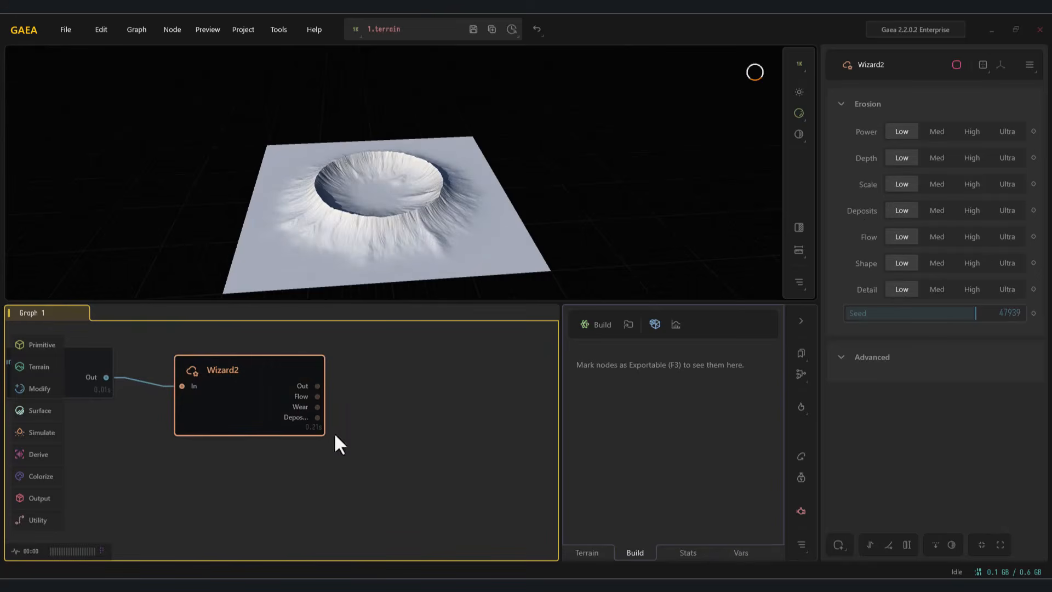
Step: Preview the Blur, Shape and Wizard2 nodes one by one, and move Blur and Wizard2 closer to the Shape node
left_click_drag(362, 442, 472, 473, "alt")
scroll(391, 431, "down", 3)
left_click(262, 410)
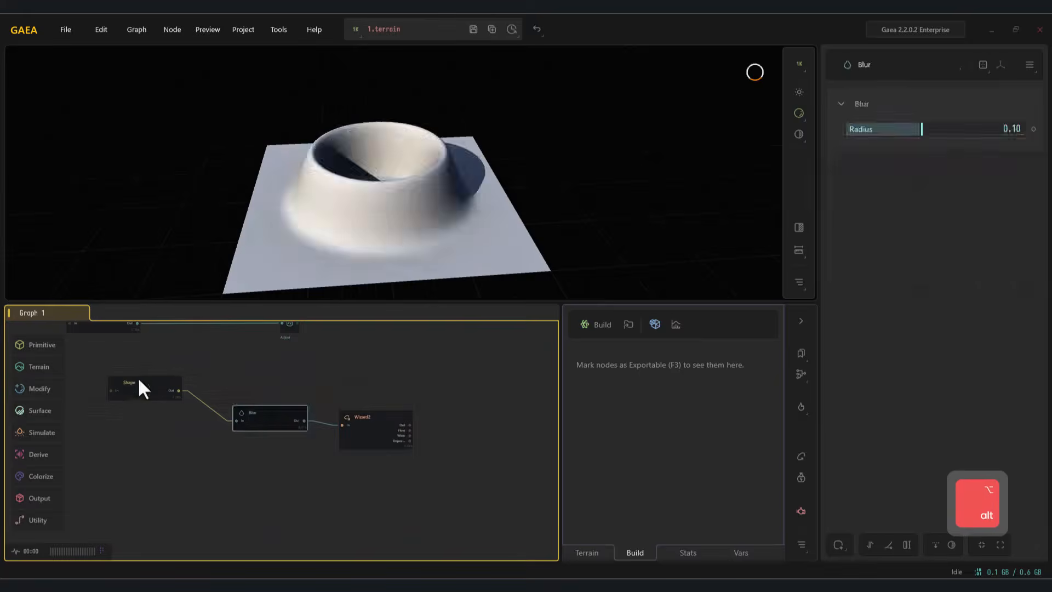
left_click(139, 380)
left_click(377, 437)
left_click_drag(272, 421, 239, 426)
left_click_drag(377, 442, 328, 427)
Step: Merge the Adjust and Wizard2 outputs with a Combine node set to Hard Light
left_click_drag(430, 425, 430, 466, "alt")
scroll(300, 374, "up", 3)
left_click_drag(287, 359, 396, 495)
left_click_drag(399, 425, 426, 418)
left_click(995, 257)
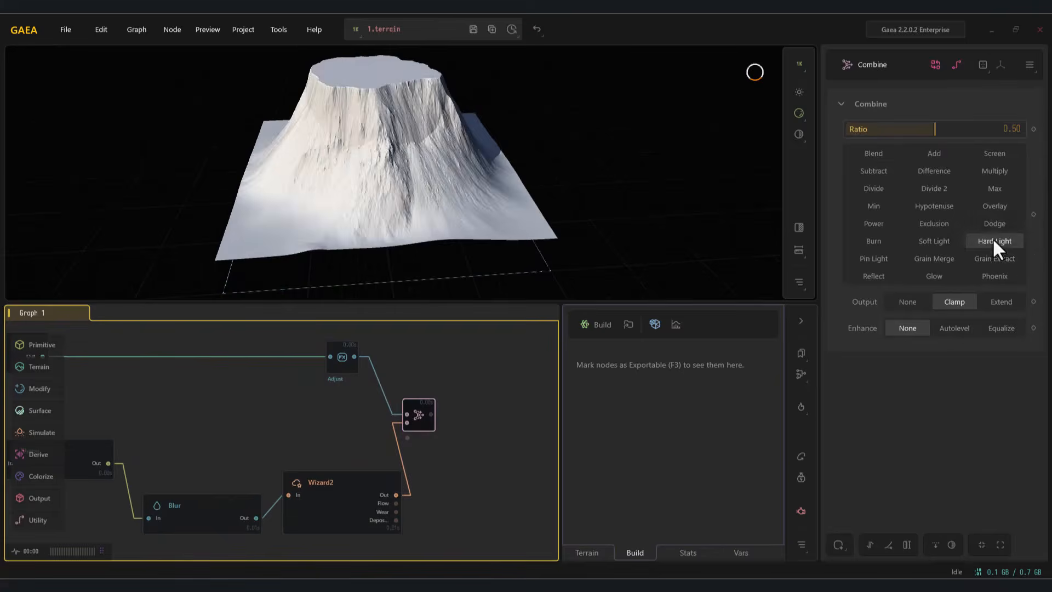
left_click_drag(413, 215, 428, 237, "alt")
Step: Lock the preview on the Combine node and set the Shape node's Scale to 0.37
left_click_drag(338, 460, 396, 438, "alt")
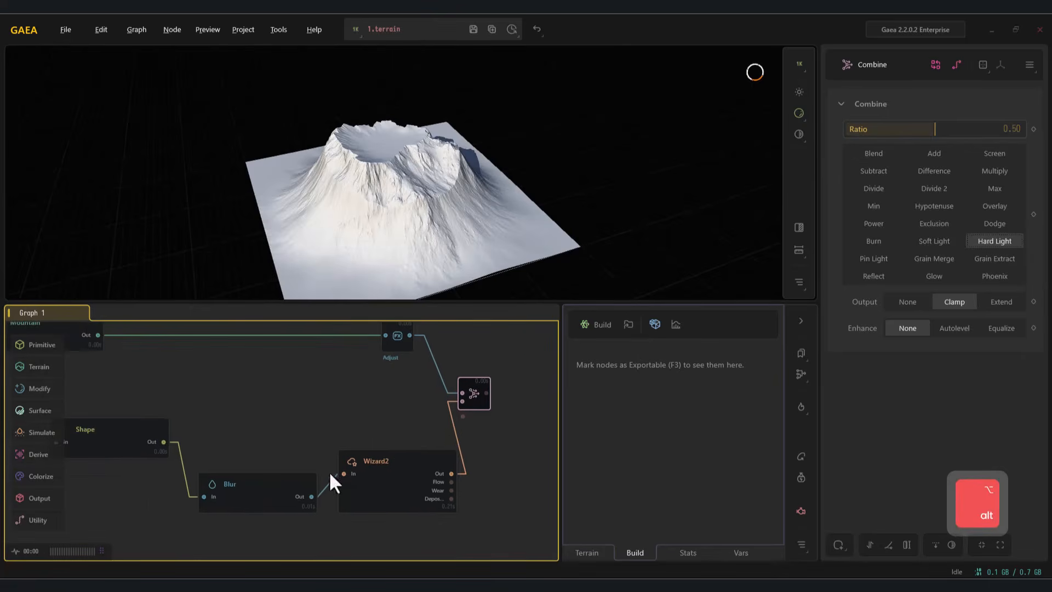
key("f")
left_click(105, 447)
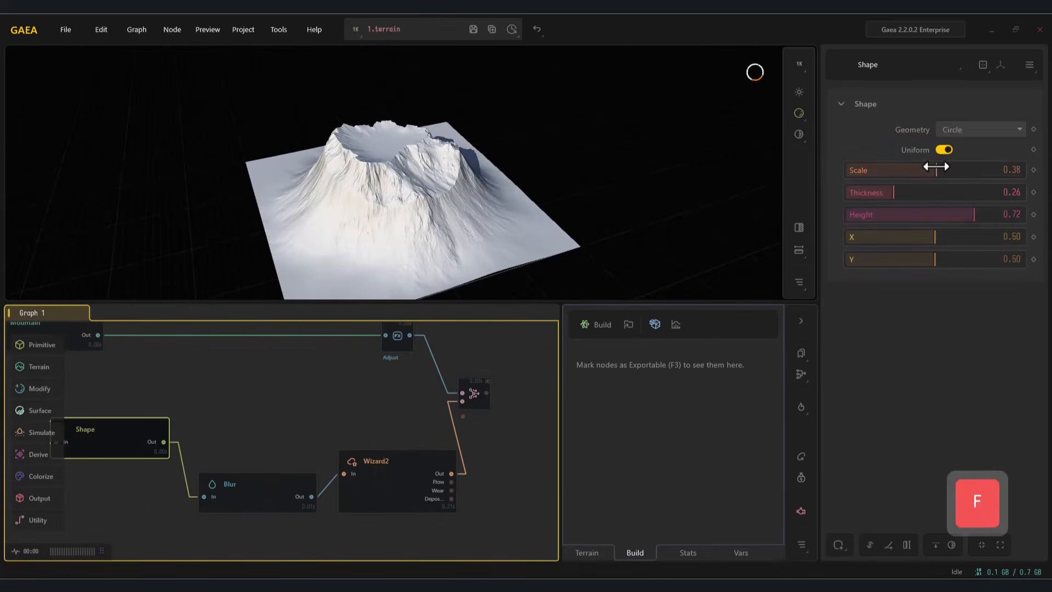
left_click_drag(937, 166, 936, 167)
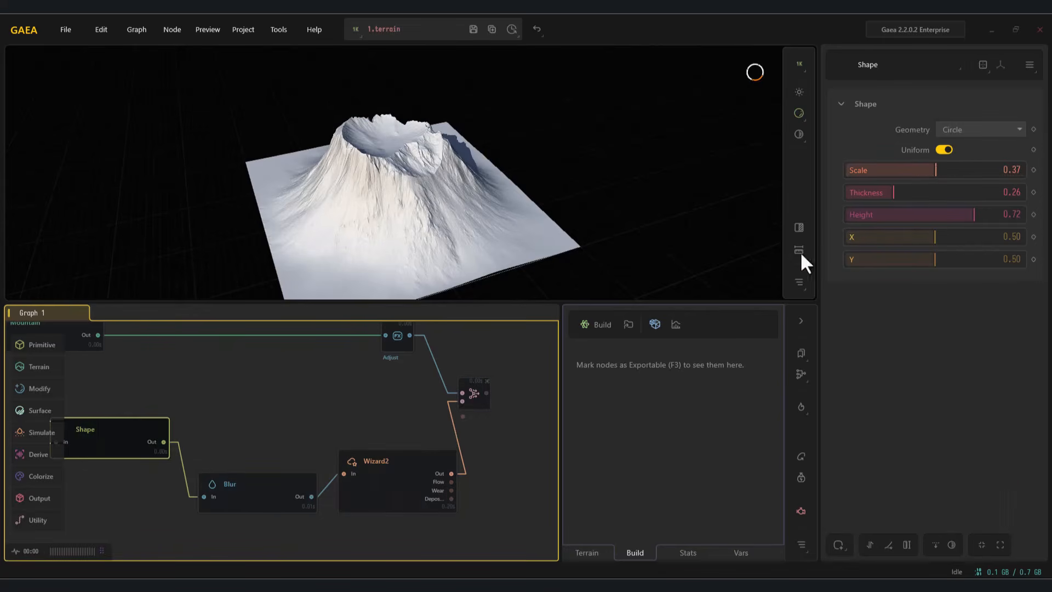
Step: Set the Combine node's Ratio to 0.44
left_click(479, 411)
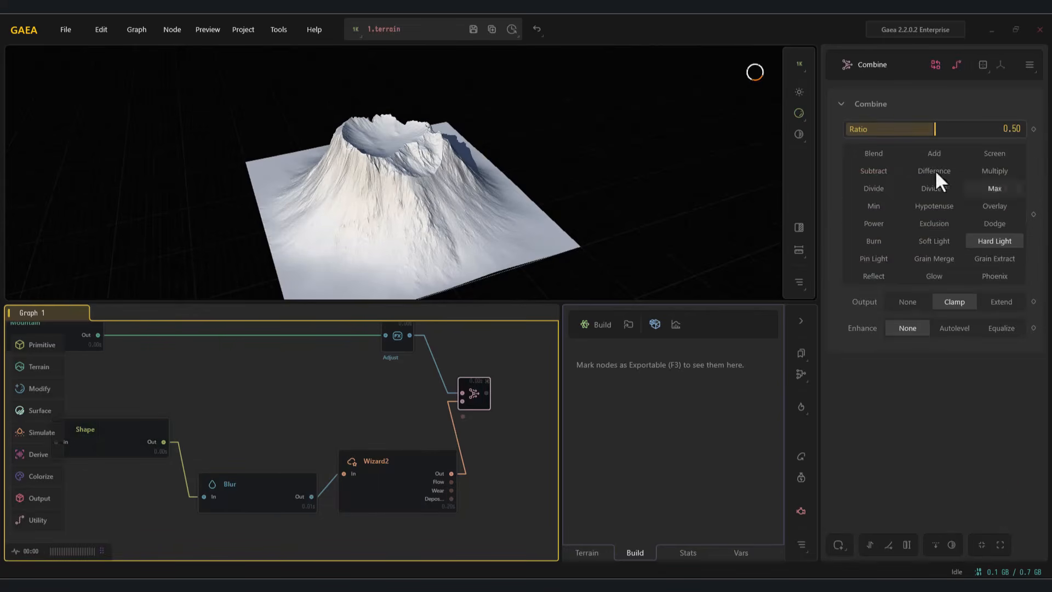
left_click_drag(955, 129, 924, 132)
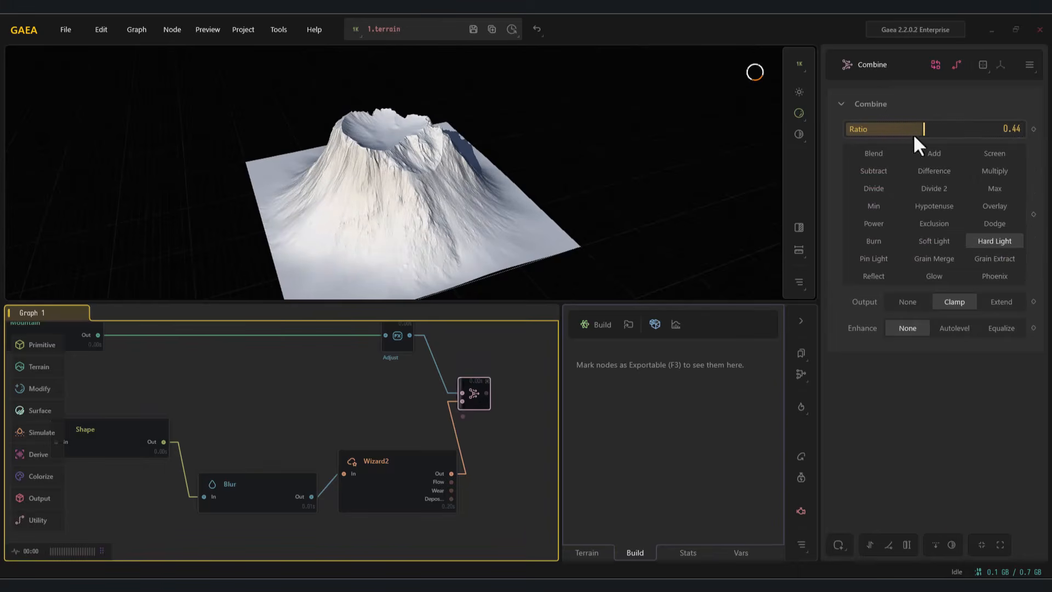
left_click_drag(504, 417, 402, 437, "alt")
scroll(413, 435, "down", 3)
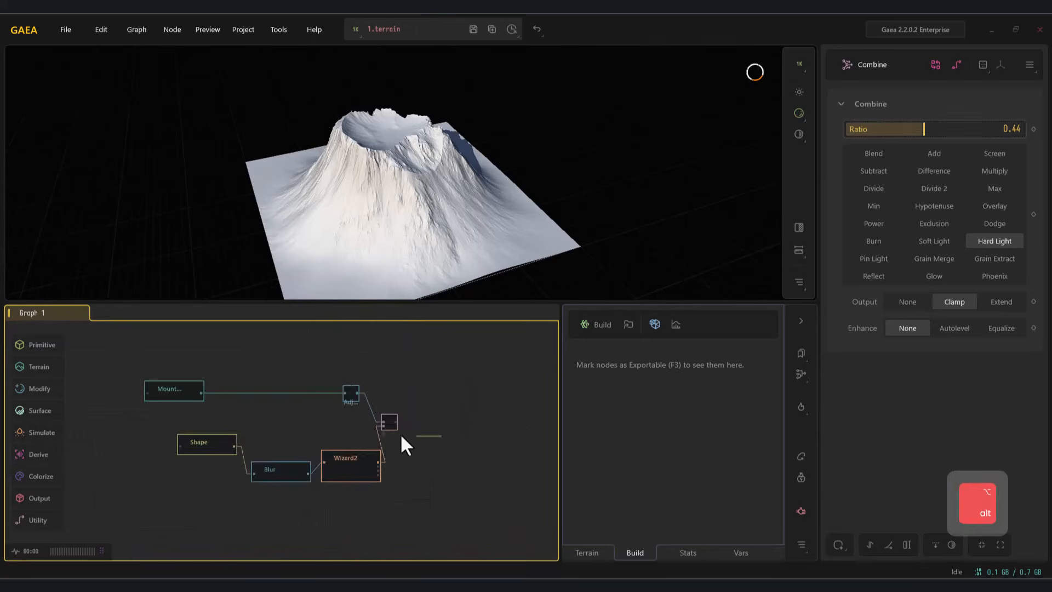
Step: Move the Combine node farther from the Adjust and Wizard2 nodes to make room in the graph
left_click(423, 439)
scroll(412, 441, "up", 3)
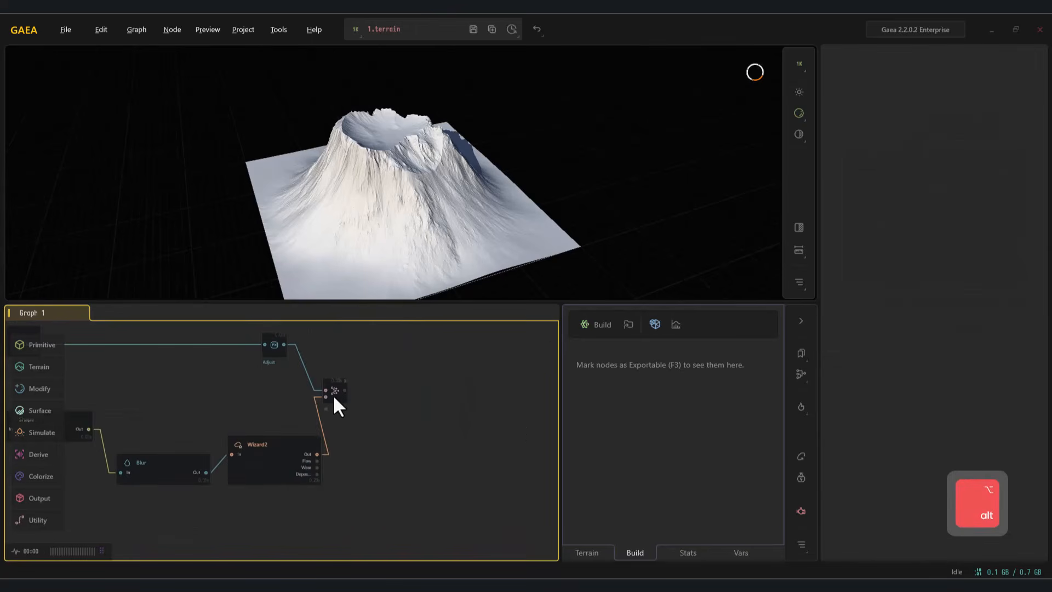
left_click(356, 395)
left_click_drag(362, 398, 419, 425)
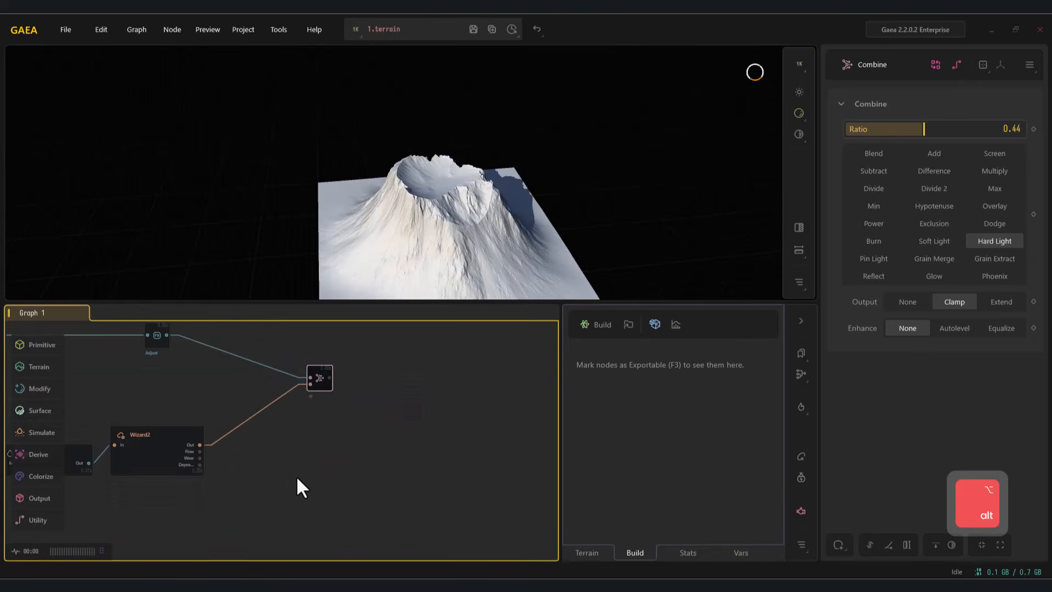
Step: Add a Cone node to the graph and place it just below the Combine node
right_click(296, 476)
type("c")
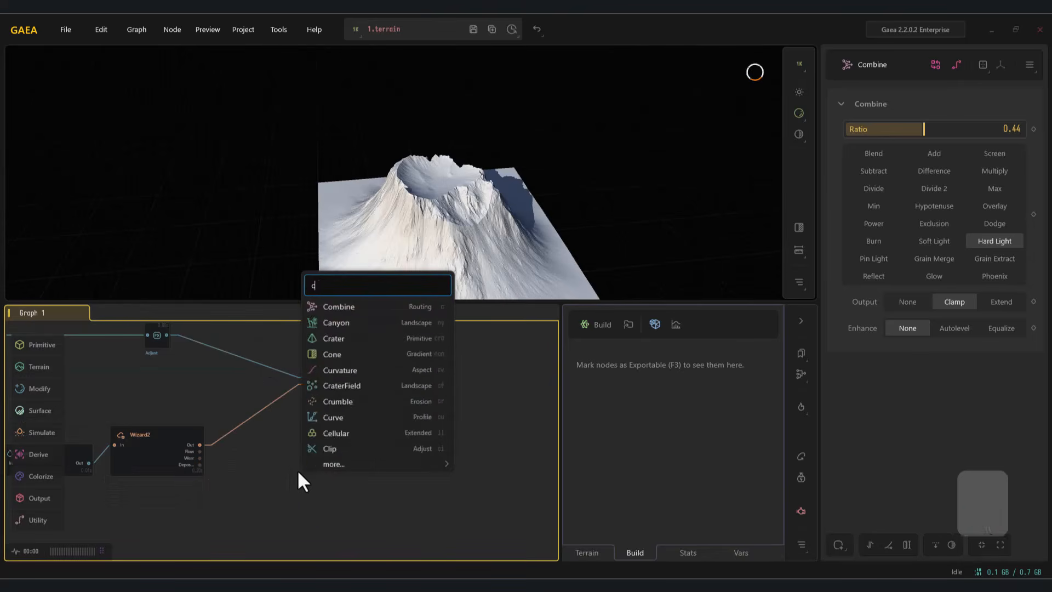
type("one")
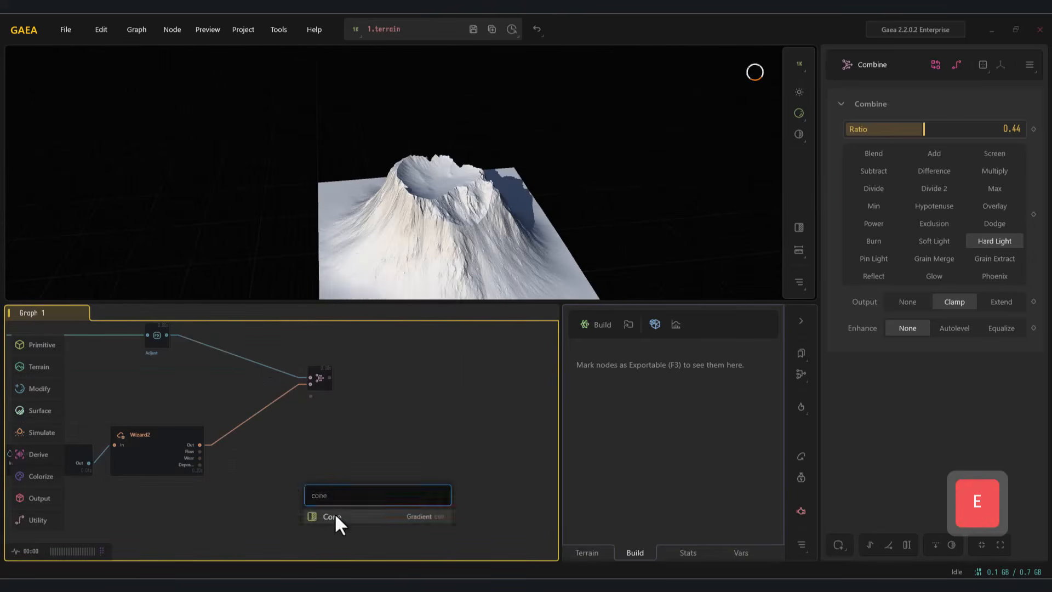
left_click(335, 515)
left_click_drag(337, 485, 309, 472)
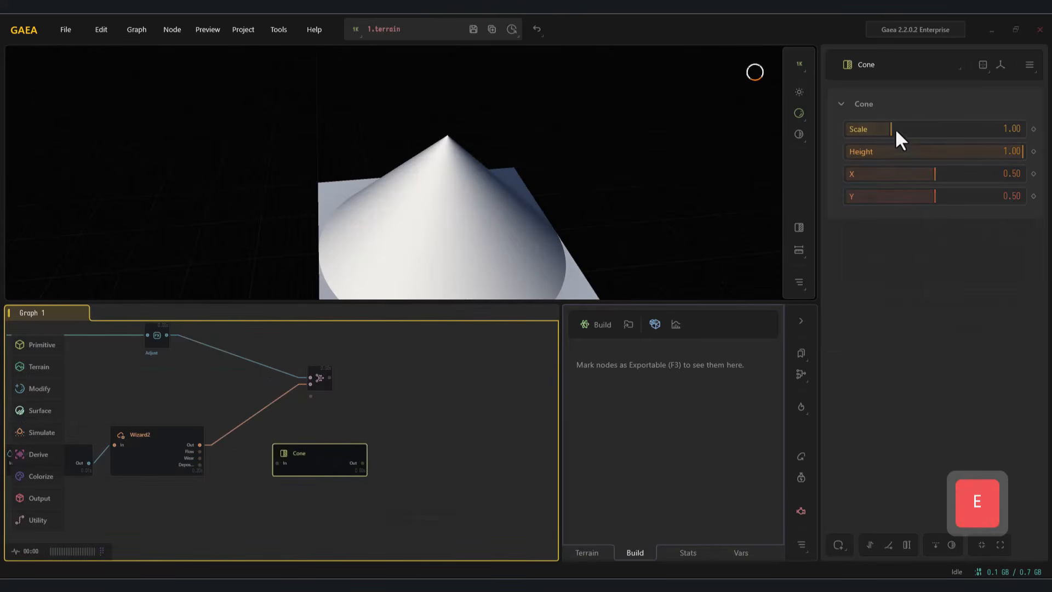
Step: Set the Cone's Scale to 0.51 and Height to 0.83
mouse_move(990, 149)
left_mouse_down()
mouse_move(963, 153)
mouse_move(996, 153)
left_mouse_up()
left_click_drag(899, 134, 874, 130)
left_click_drag(1003, 153, 993, 152)
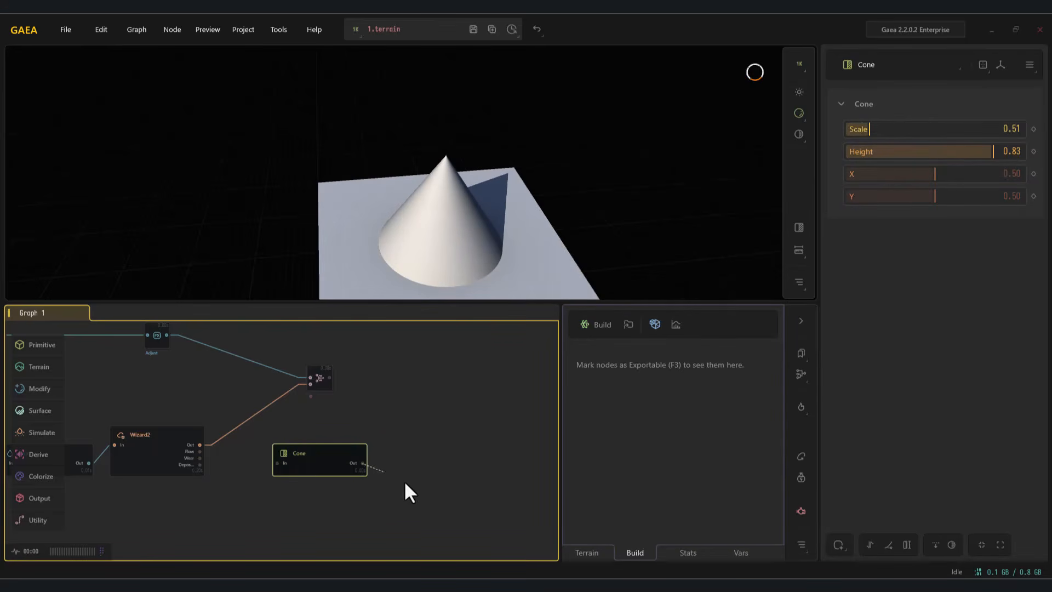
Step: Add a Blur node fed by the Cone's output and place it beside the Cone
left_click_drag(410, 492, 429, 489)
type("bl")
left_click(485, 402)
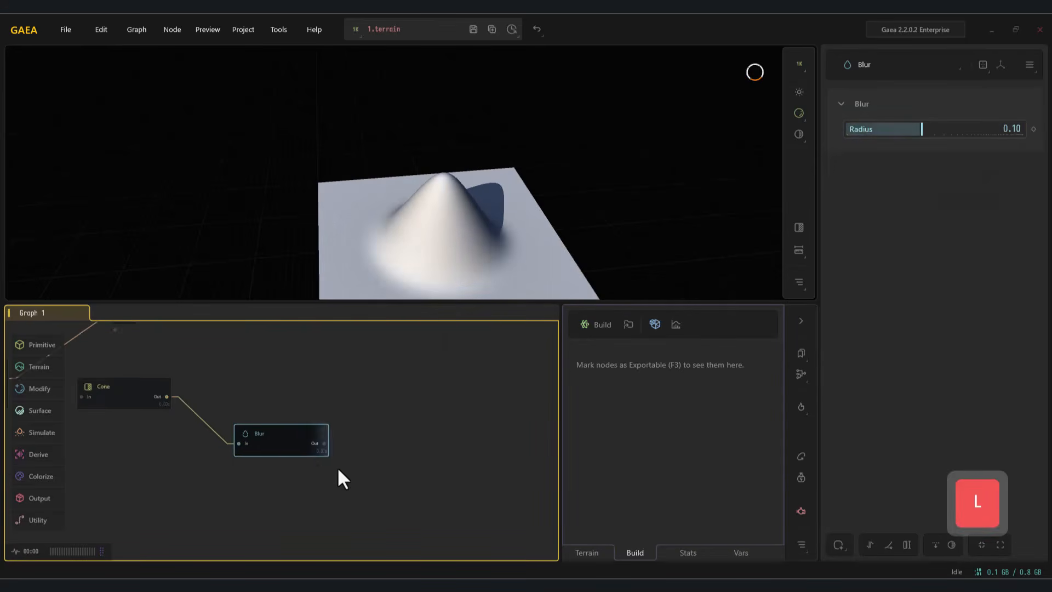
left_click_drag(292, 440, 268, 418)
middle_click_drag(376, 471, 442, 509)
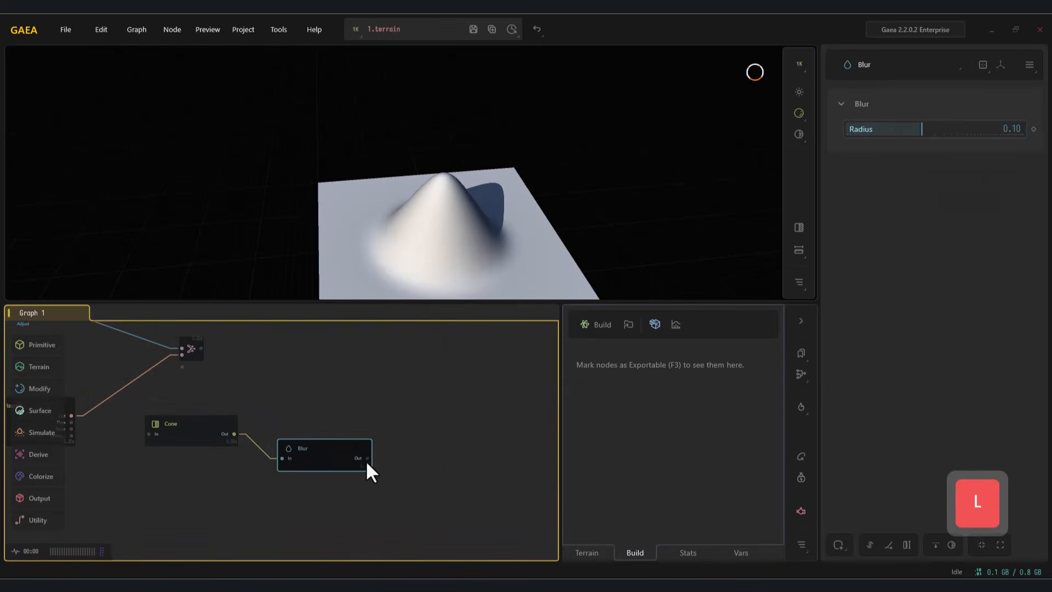
Step: Add a Wizard erosion node fed by the Blur's output
left_click_drag(367, 461, 425, 455)
type("w")
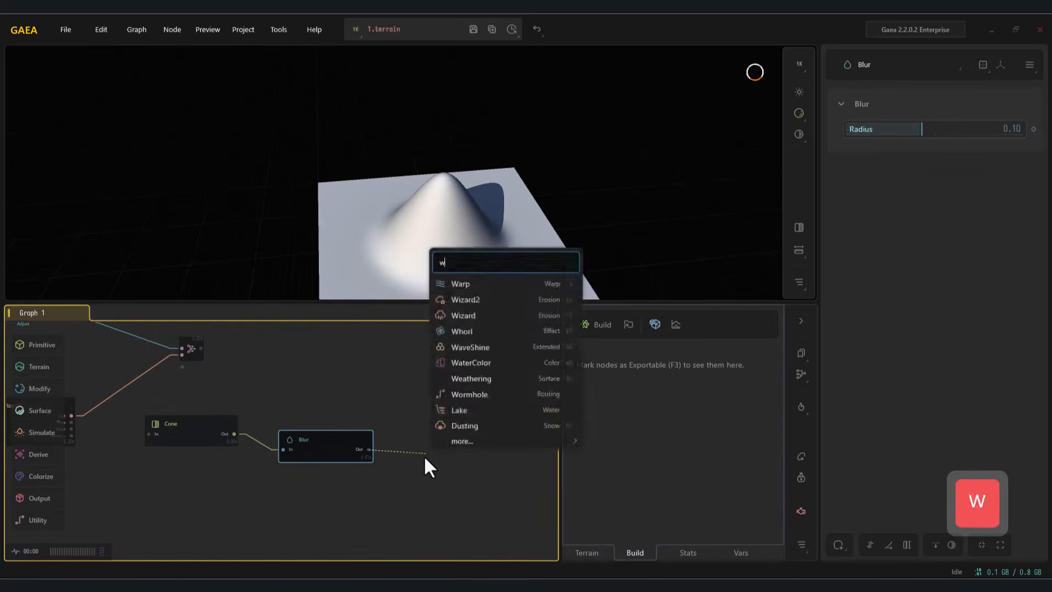
type("iz")
left_click(453, 495)
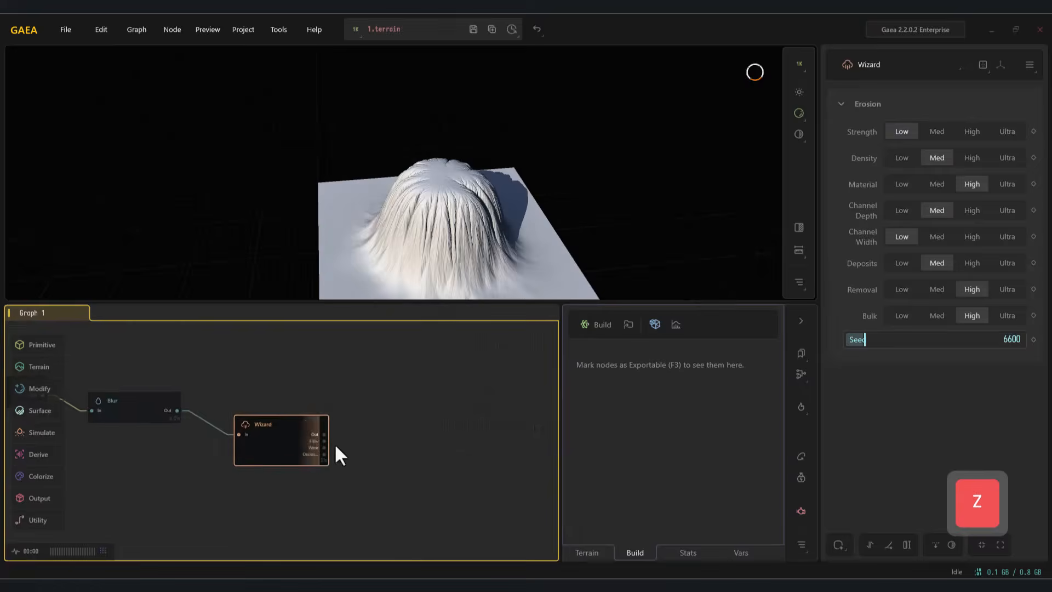
Step: Set the Wizard's Density, Material, Channel Depth, Deposits, Removal and Bulk to Low
left_click(902, 158)
left_click(902, 185)
left_click(902, 210)
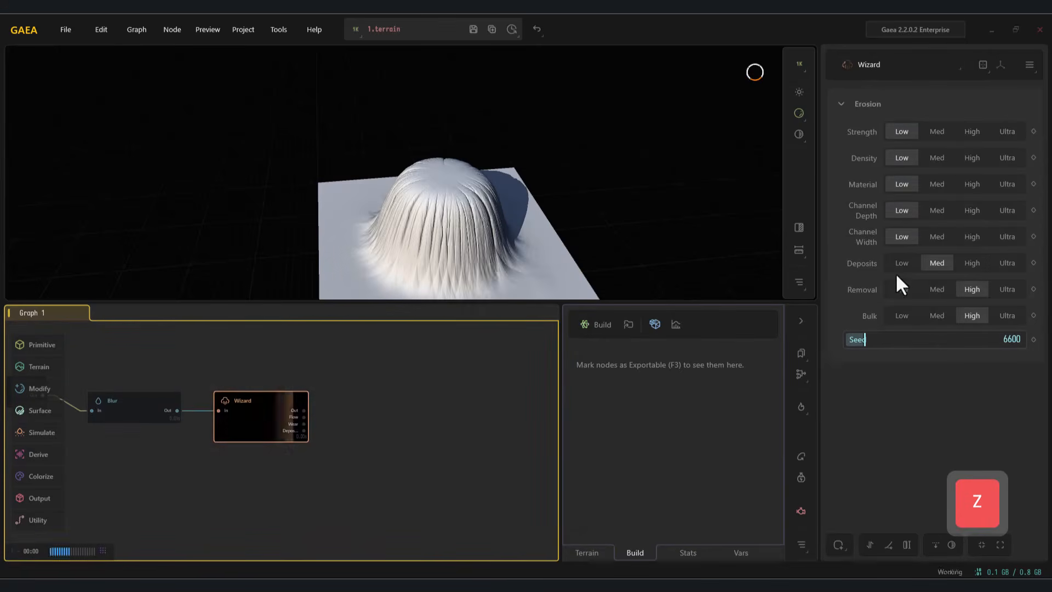
left_click(899, 264)
left_click(899, 290)
left_click(890, 320)
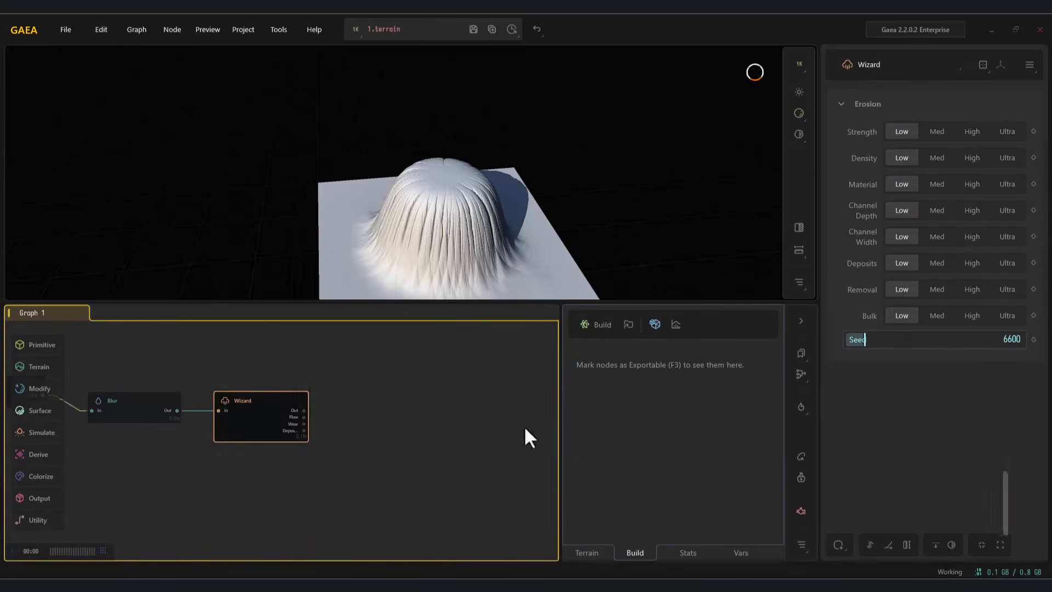
Step: Merge the existing Combine output with the Wizard output in a second Combine node set to Subtract
key("Tab")
left_click_drag(337, 445, 513, 480)
left_click(307, 442)
left_click_drag(422, 463, 400, 439)
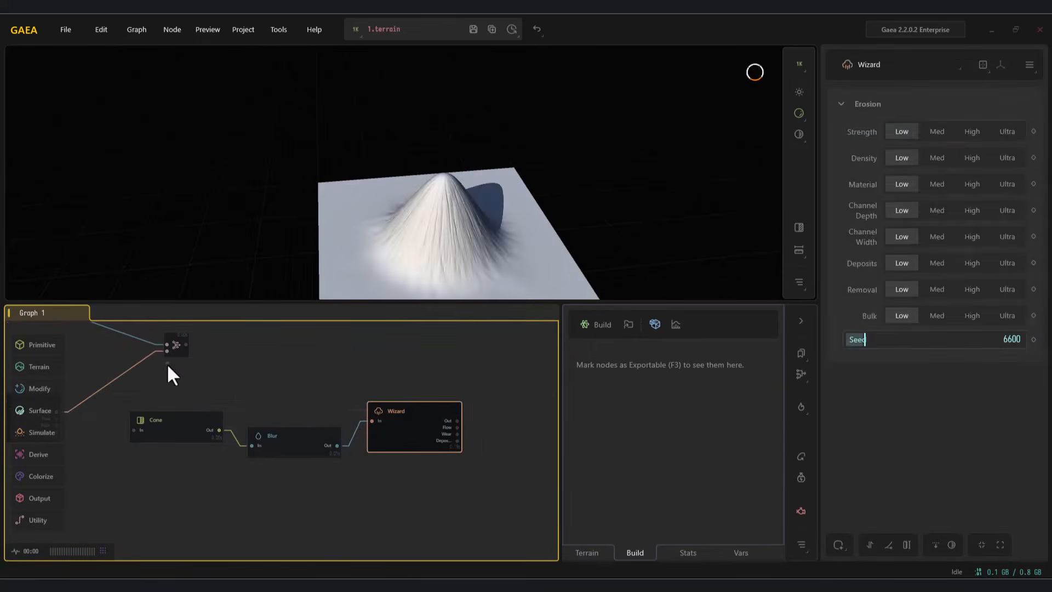
left_click(176, 346)
left_click_drag(190, 352, 456, 425)
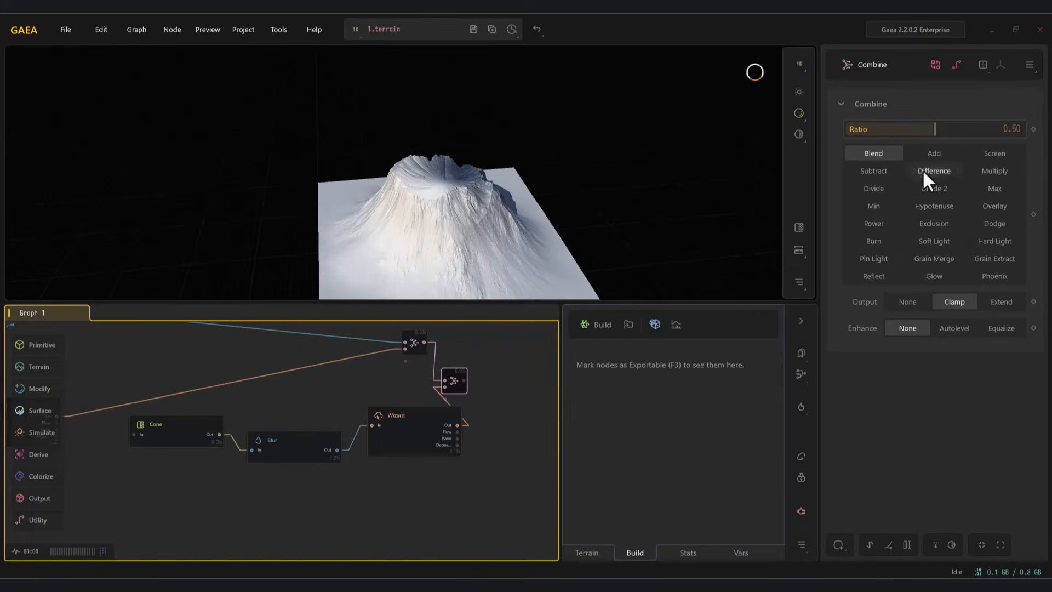
left_click(877, 173)
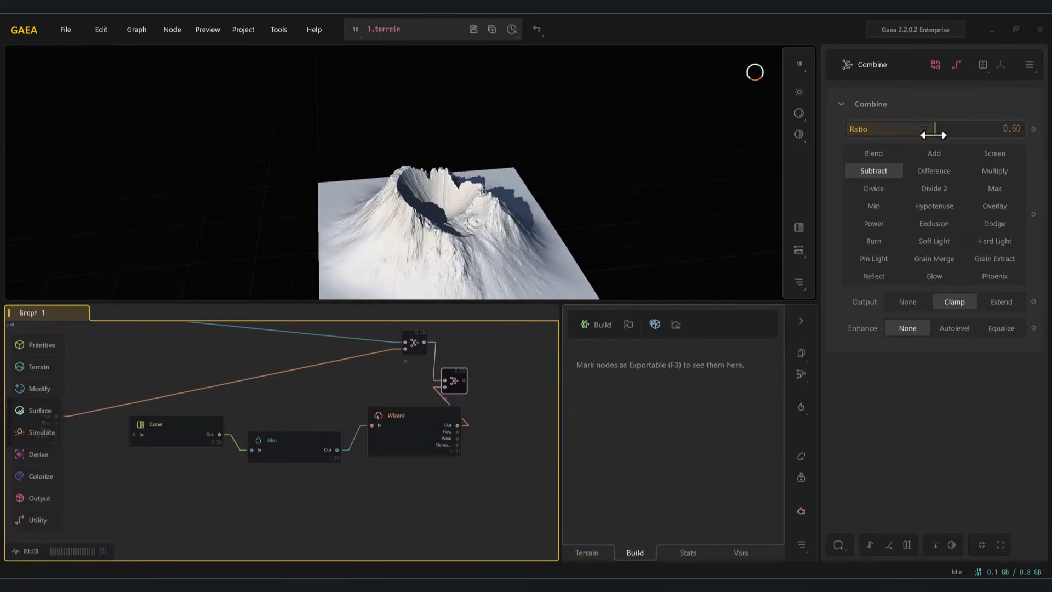
Step: Lock the preview on the second Combine node and set the Cone's Scale to 0.43 and Height to 0.60
left_click(160, 434)
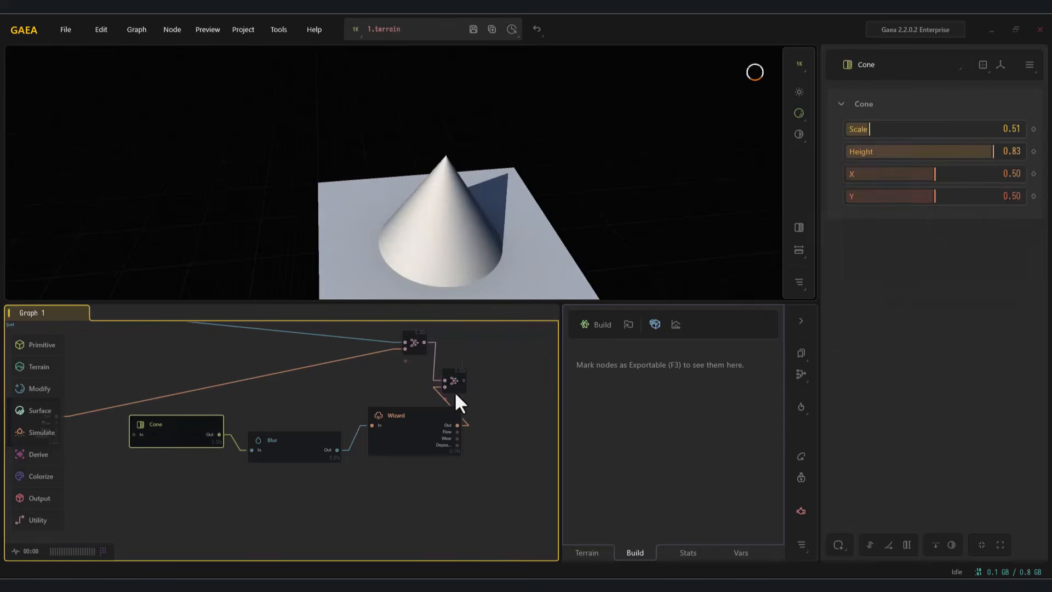
left_click_drag(455, 391, 443, 391)
key("f")
left_click(199, 436)
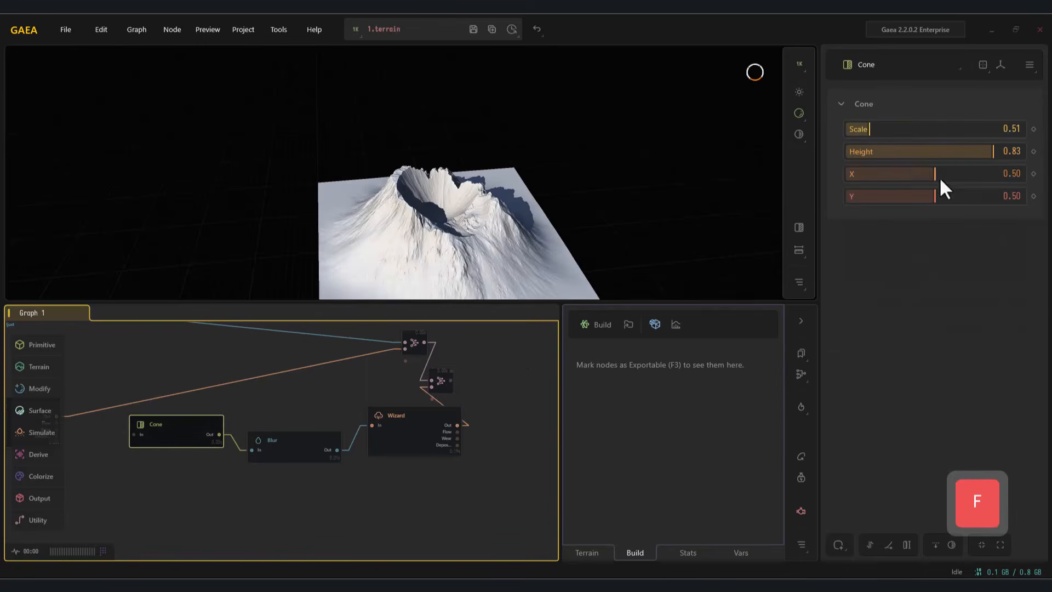
mouse_move(870, 132)
left_mouse_down()
mouse_move(852, 128)
mouse_move(874, 132)
left_mouse_up()
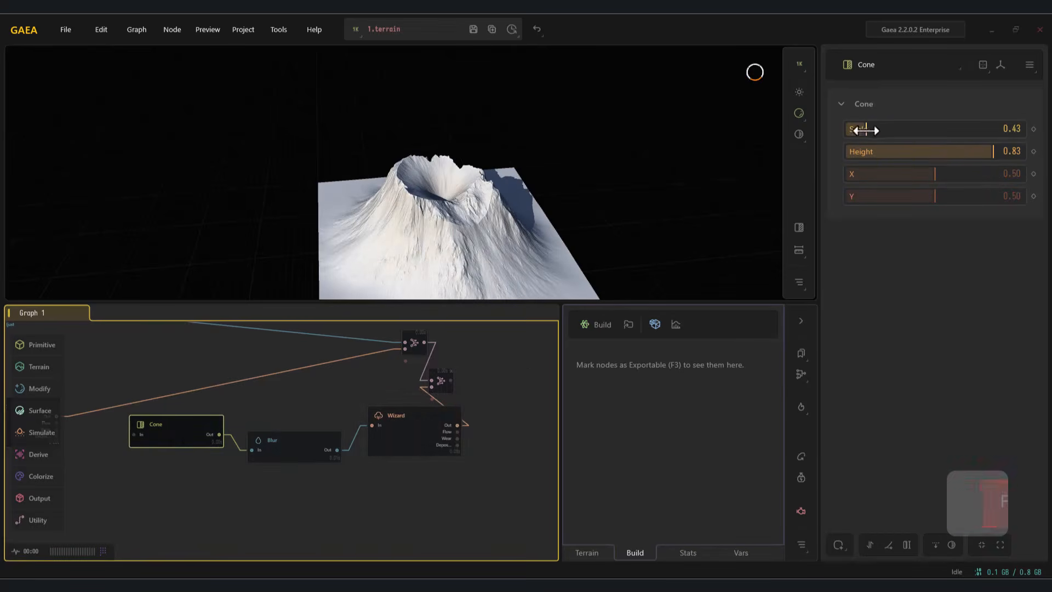
left_click_drag(983, 153, 952, 151)
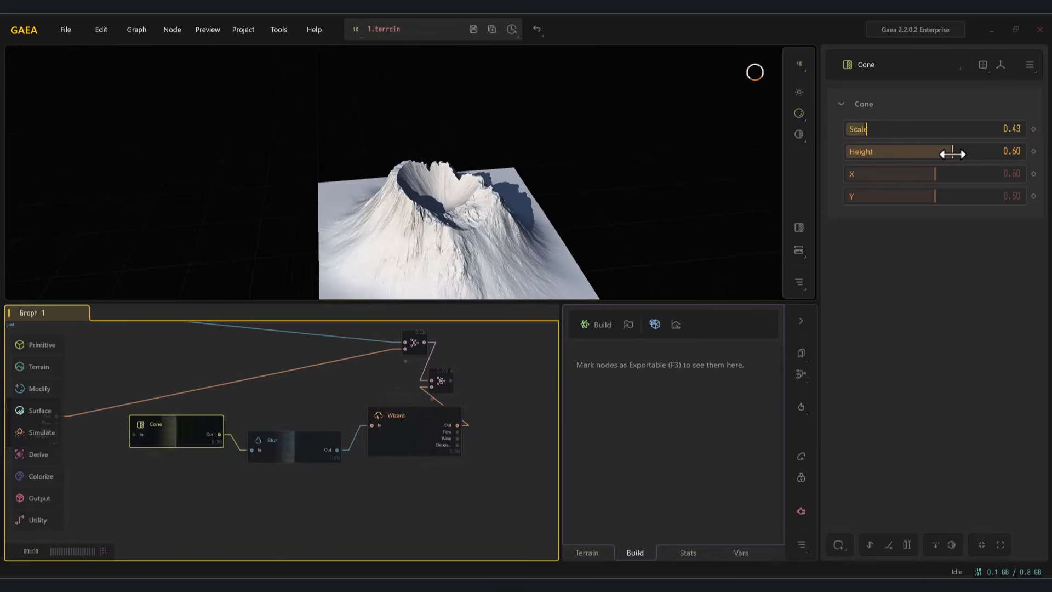
Step: Move the second Combine node clear of the Wizard and add a rocky Outcrops surface node after it
left_click_drag(571, 235, 531, 216, "alt")
mouse_move(484, 395)
left_mouse_down("alt")
mouse_move(439, 397)
mouse_move(473, 382)
left_mouse_up("alt")
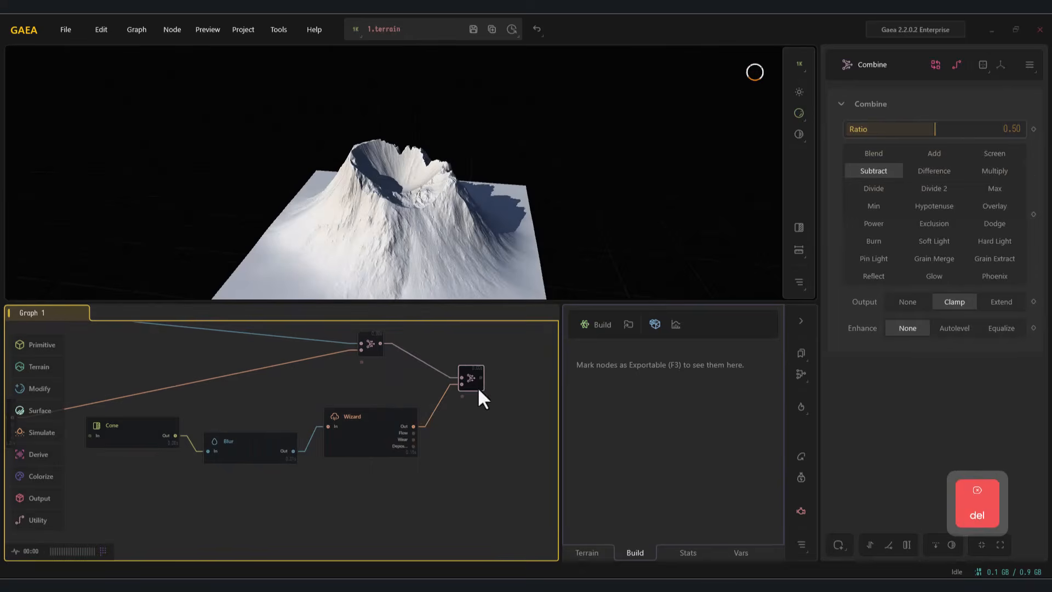
mouse_move(51, 412)
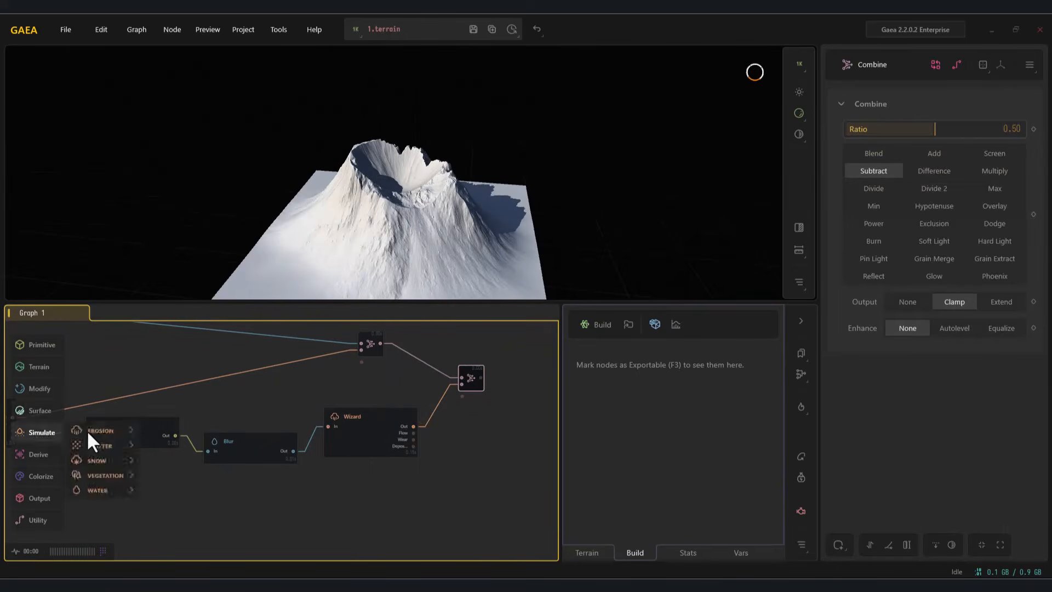
mouse_move(109, 423)
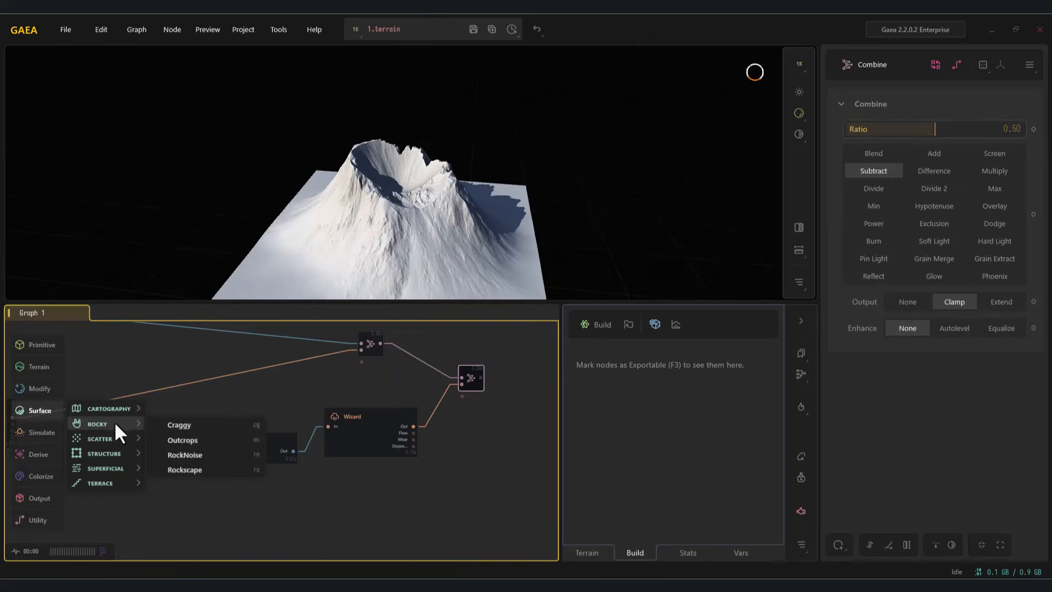
left_click(184, 440)
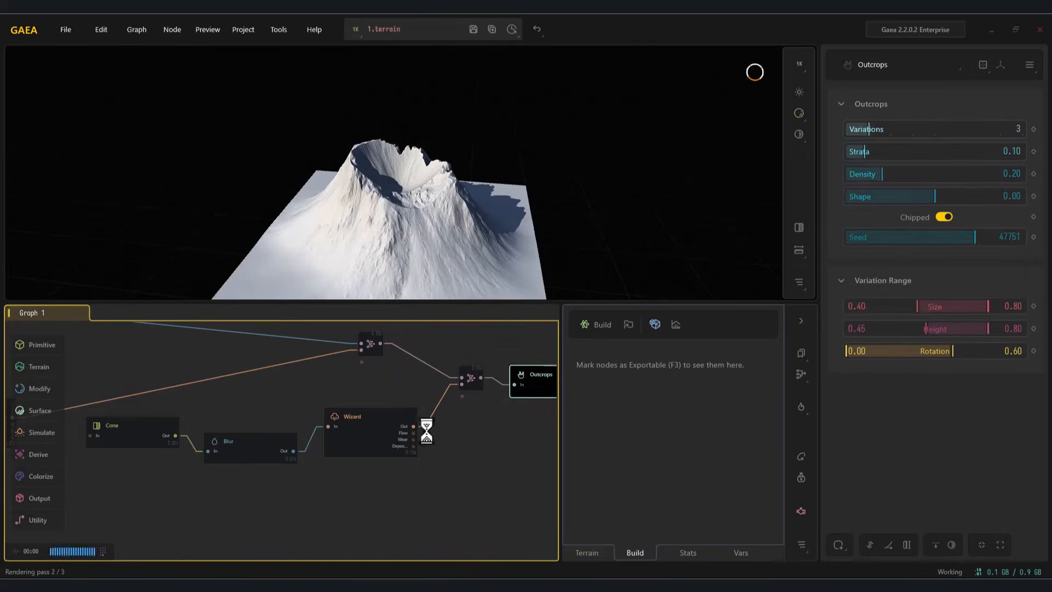
mouse_move(461, 264)
left_mouse_down("alt")
mouse_move(432, 246)
mouse_move(390, 254)
mouse_move(543, 262)
mouse_move(498, 263)
mouse_move(449, 248)
left_mouse_up("alt")
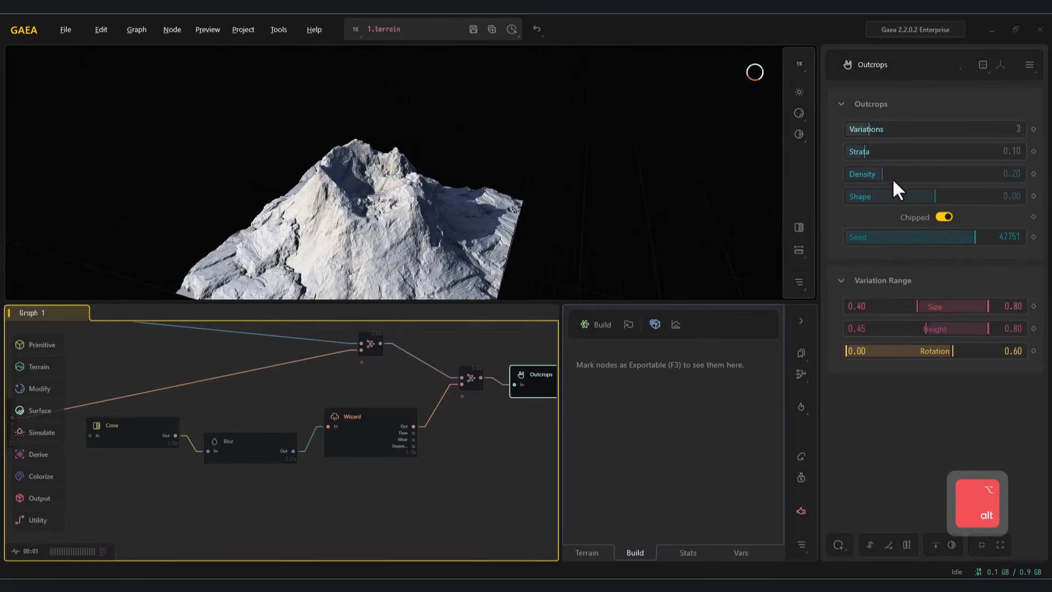
Step: Set the Outcrops Density to 0.43 and move the Outcrops node closer to the Combine node
left_click_drag(894, 176, 923, 176, "alt")
left_click_drag(523, 197, 547, 188, "alt")
left_click_drag(526, 389, 501, 389)
left_click_drag(513, 450, 402, 457, "alt")
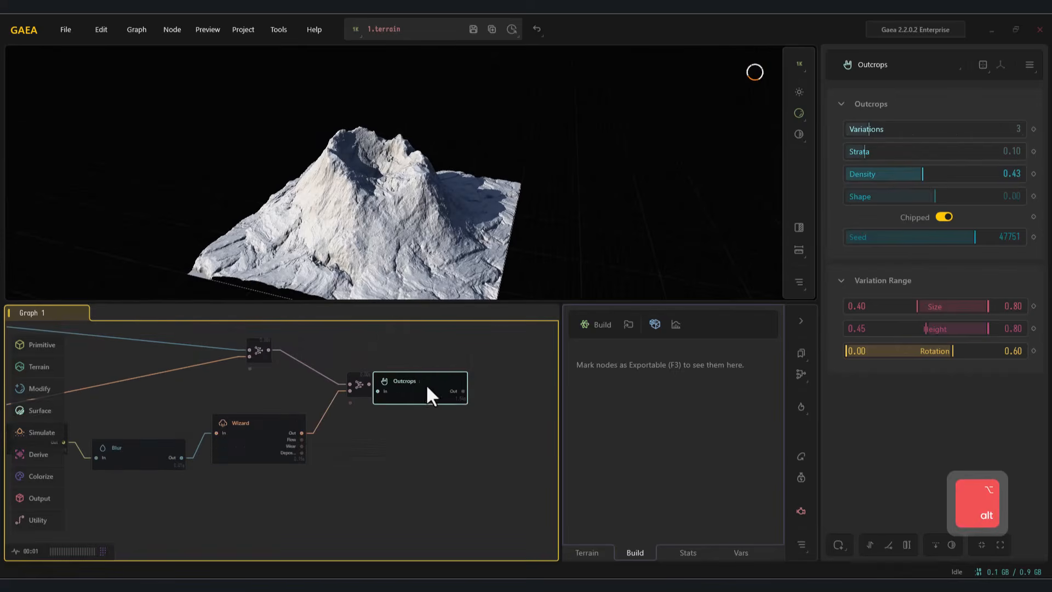
Step: Mark the Outcrops node for export and set its output format to PNG16
right_click(441, 392)
left_click(494, 270)
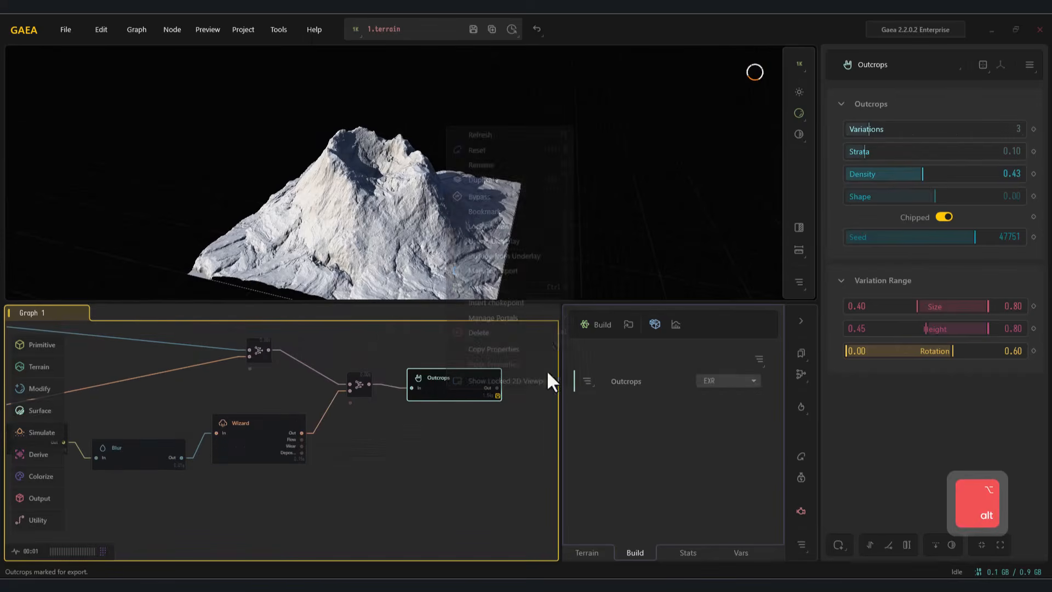
left_click(723, 381)
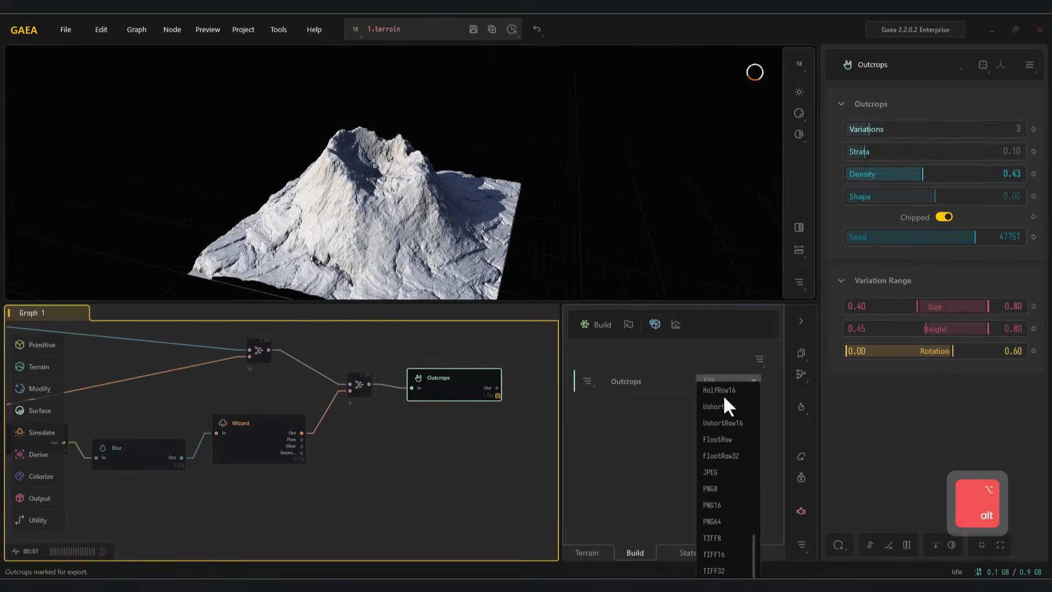
left_click(721, 506)
Step: In the build settings, set the build destination to the Height folder inside G:\Modular\Trim Sheet\Y45
left_click(652, 327)
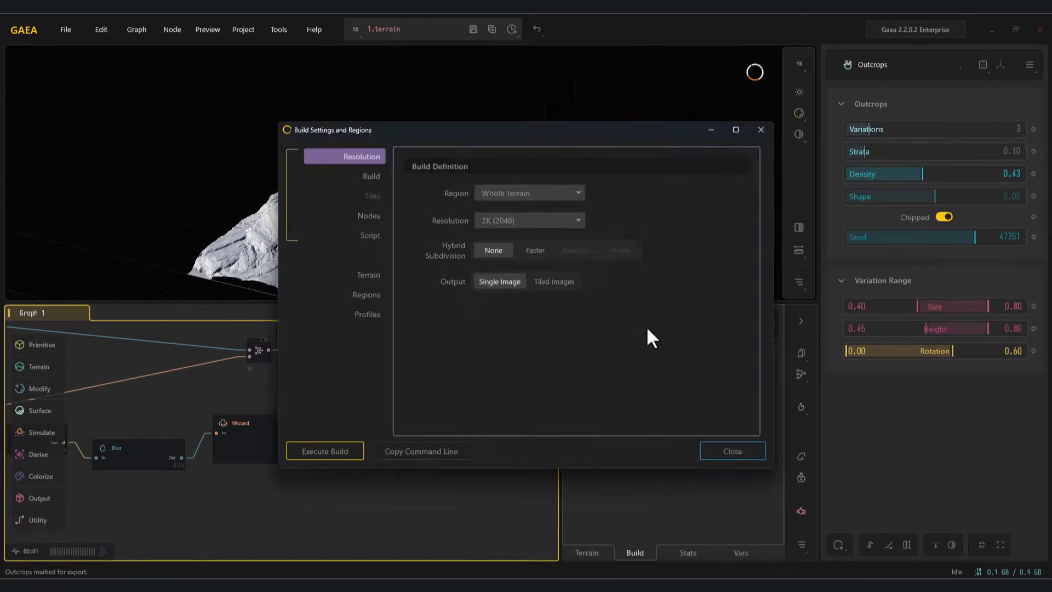
left_click_drag(541, 153, 725, 140)
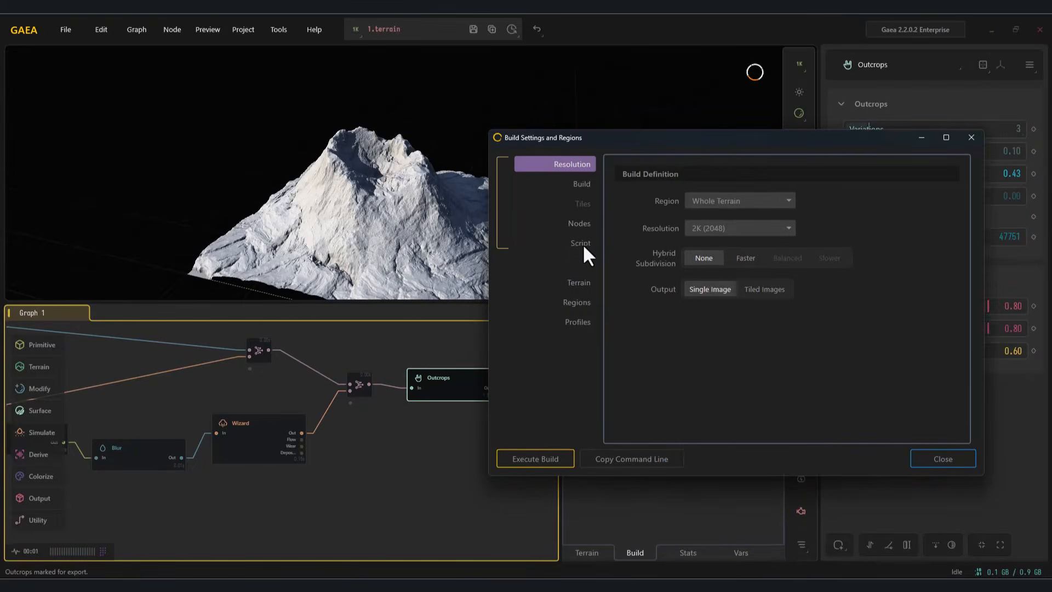
left_click(581, 185)
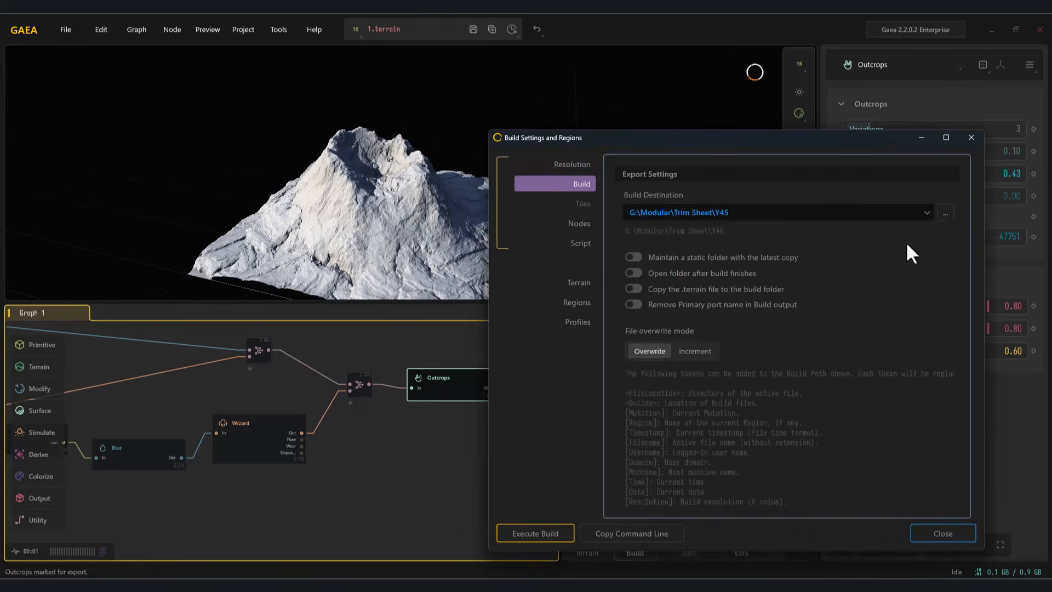
left_click(942, 210)
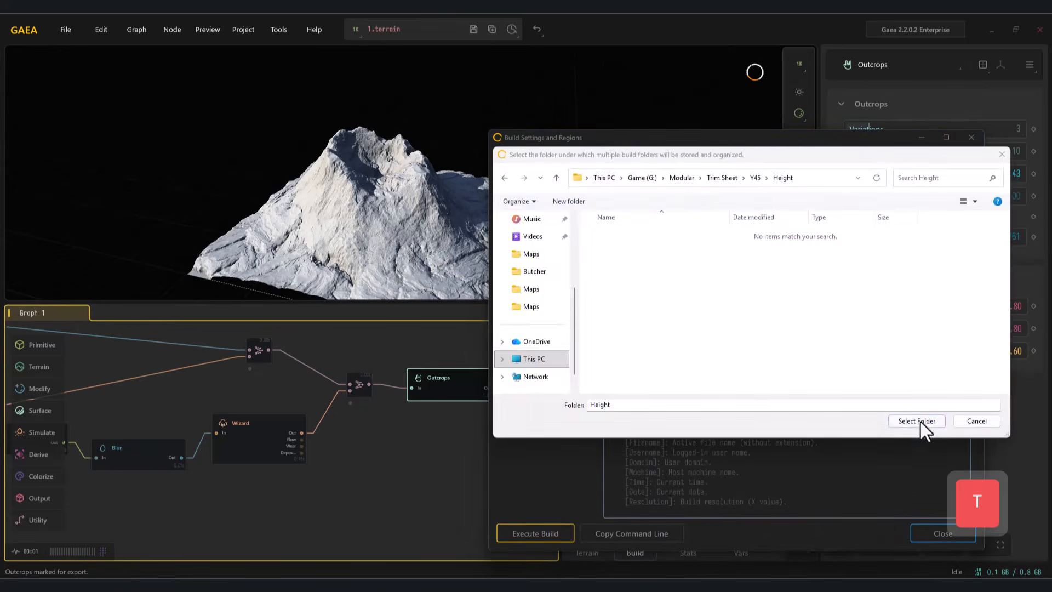
left_click(921, 422)
Step: Check the exportable nodes, script and terrain definition settings, and execute the build
left_click(577, 223)
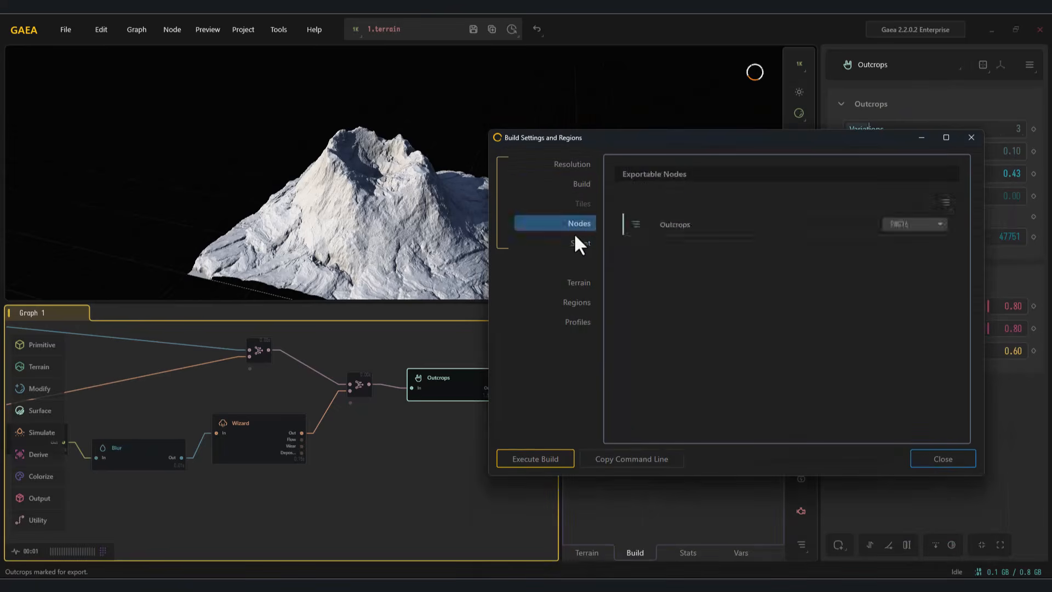
left_click(572, 242)
left_click(576, 284)
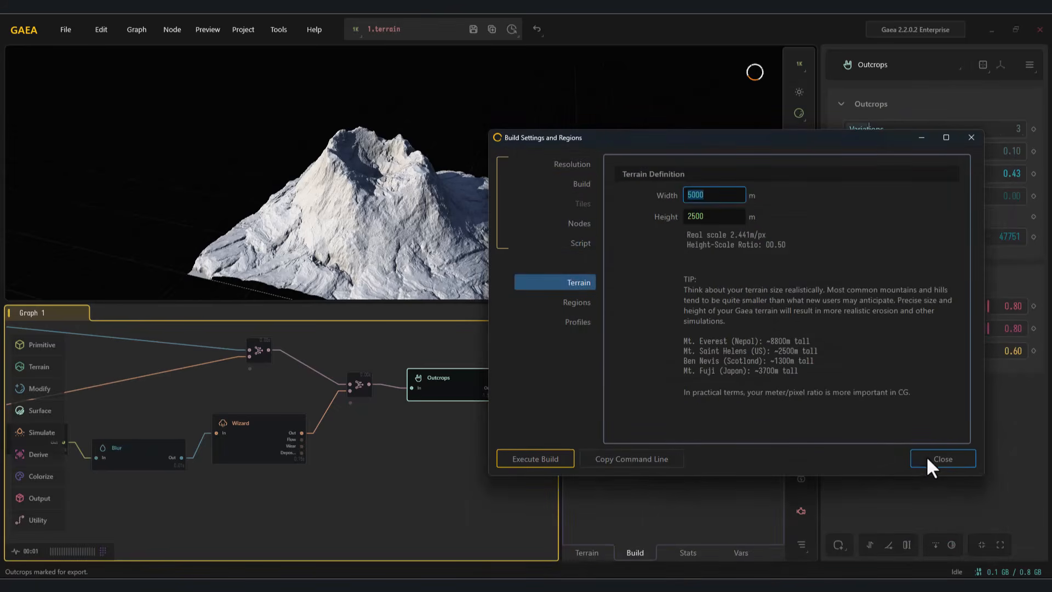
left_click(558, 458)
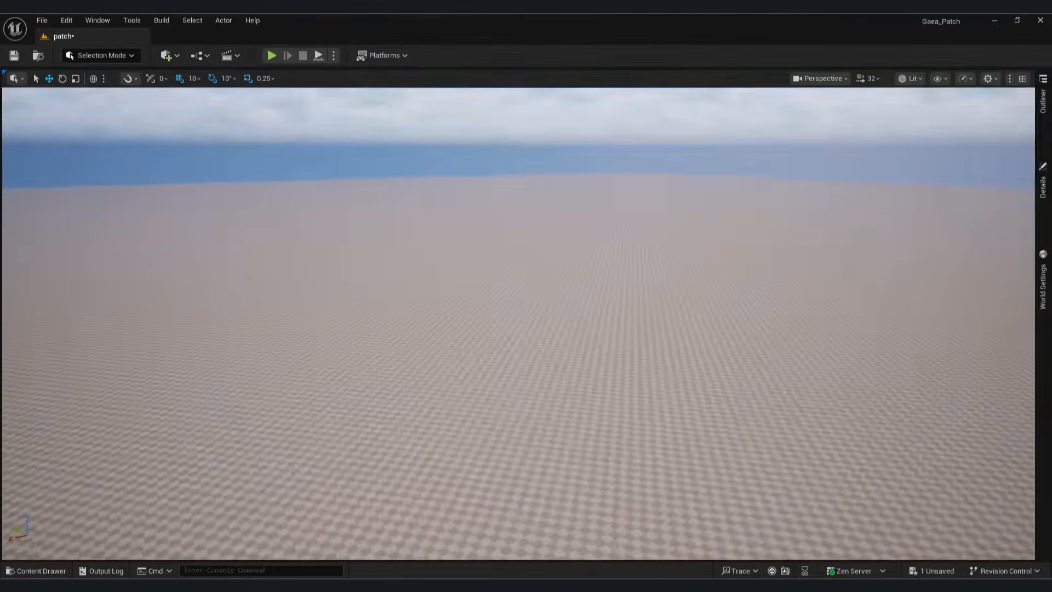
Step: In the Gaea_Patch project in Unreal Engine, select the landscape and open the plugin browser
right_click_drag(519, 323, 576, 290)
key("e")
left_click(575, 293)
key("a")
key("w")
key("d")
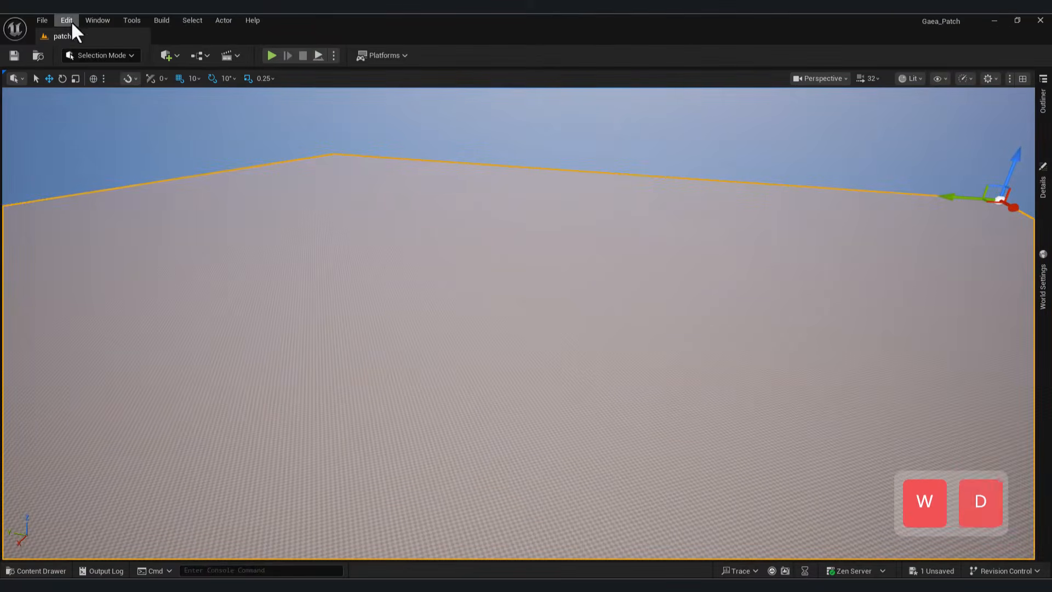
left_click(68, 19)
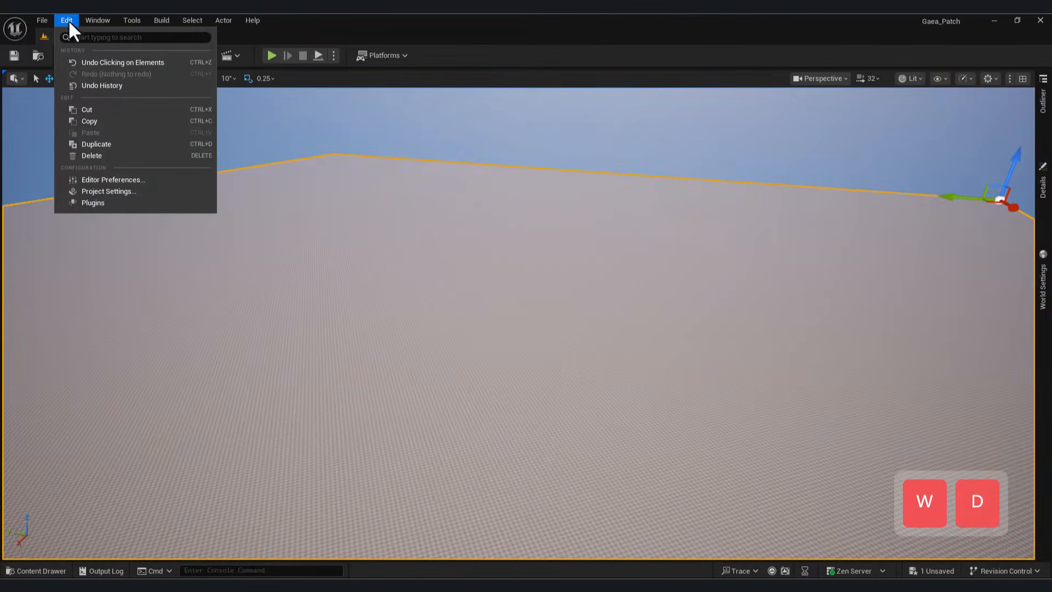
left_click(93, 203)
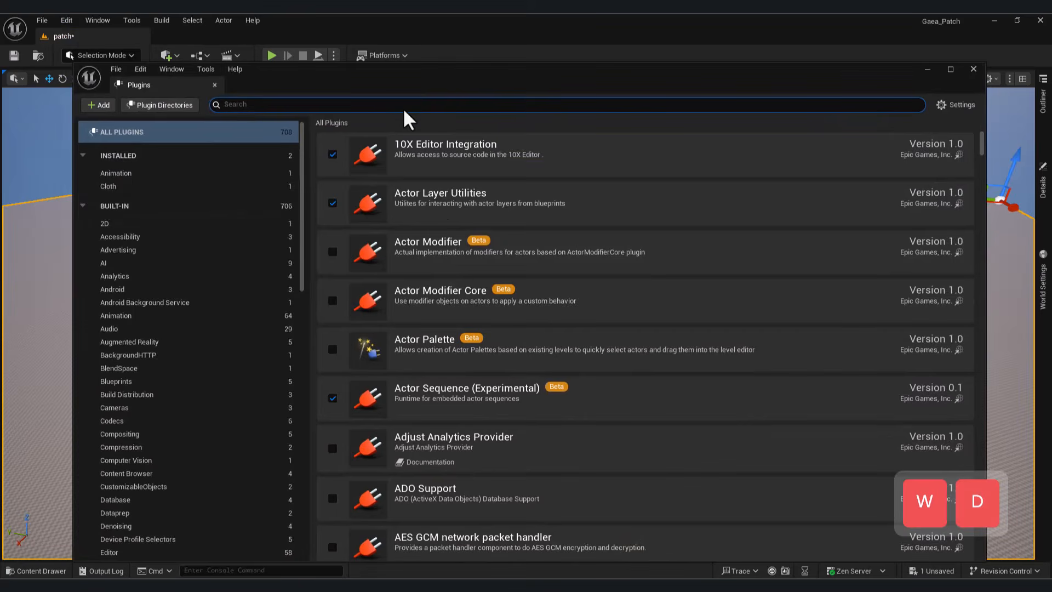
Step: Search the plugins for "land" to check the Landscape Patch plugin, and close the plugin browser
type("land")
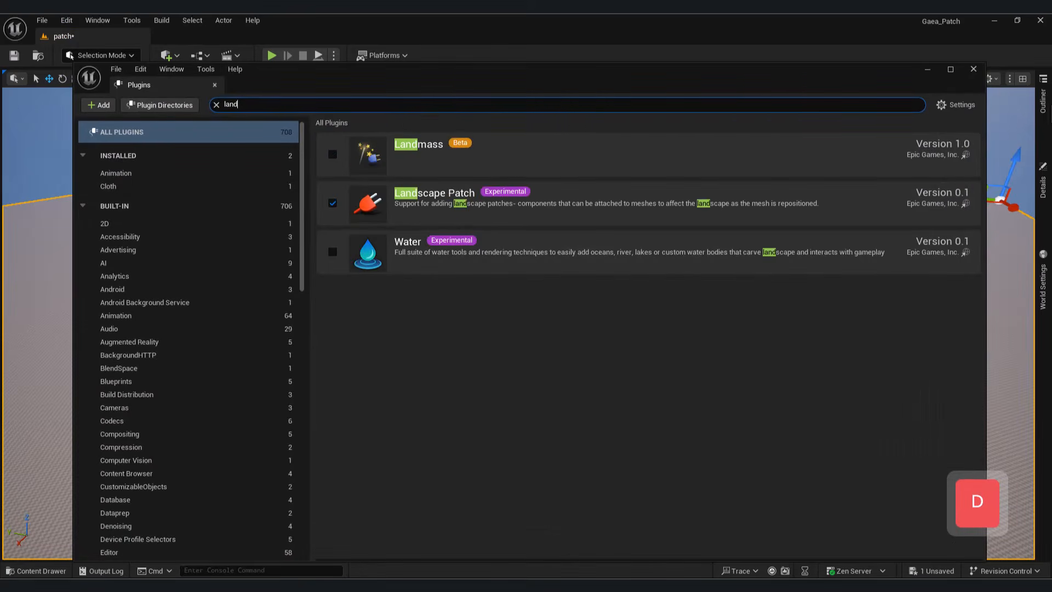
left_click(979, 71)
Step: Create a Blueprint class based on Actor inside NewFolder and name it Mountain1
left_click(42, 570)
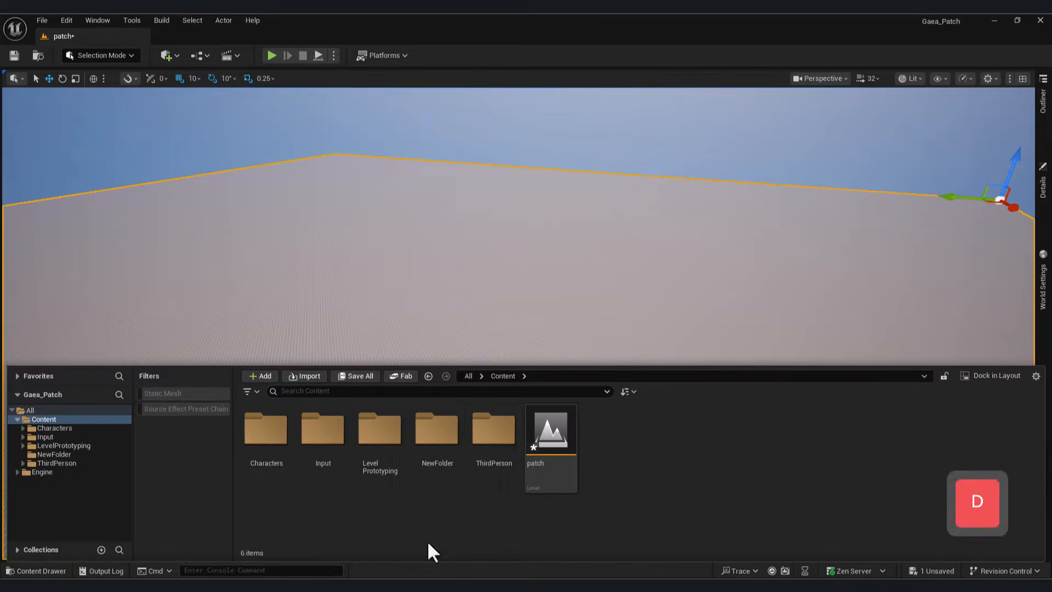
double_click(448, 446)
right_click(414, 461)
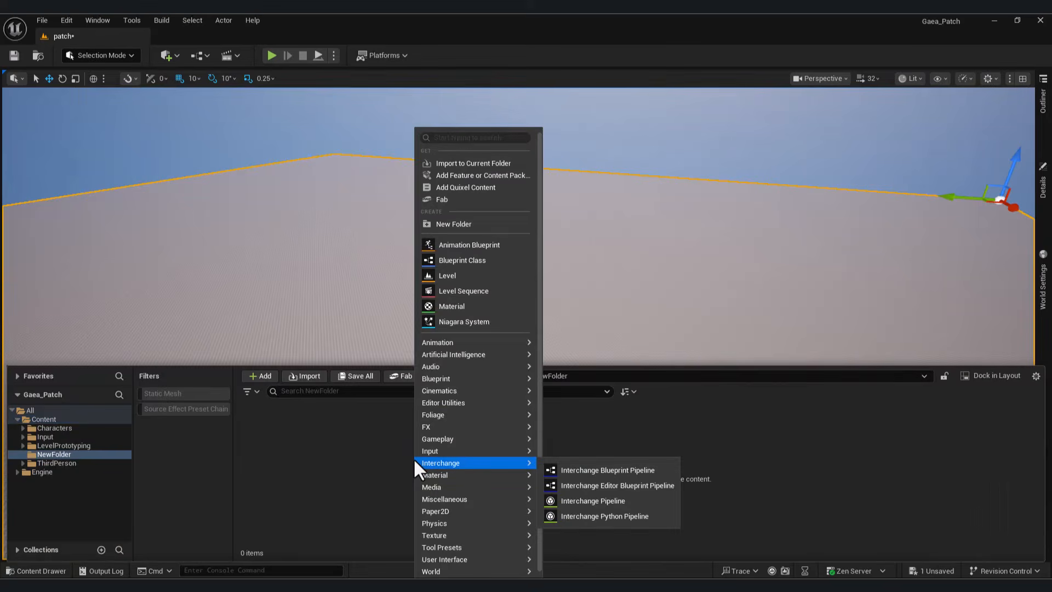
left_click(469, 262)
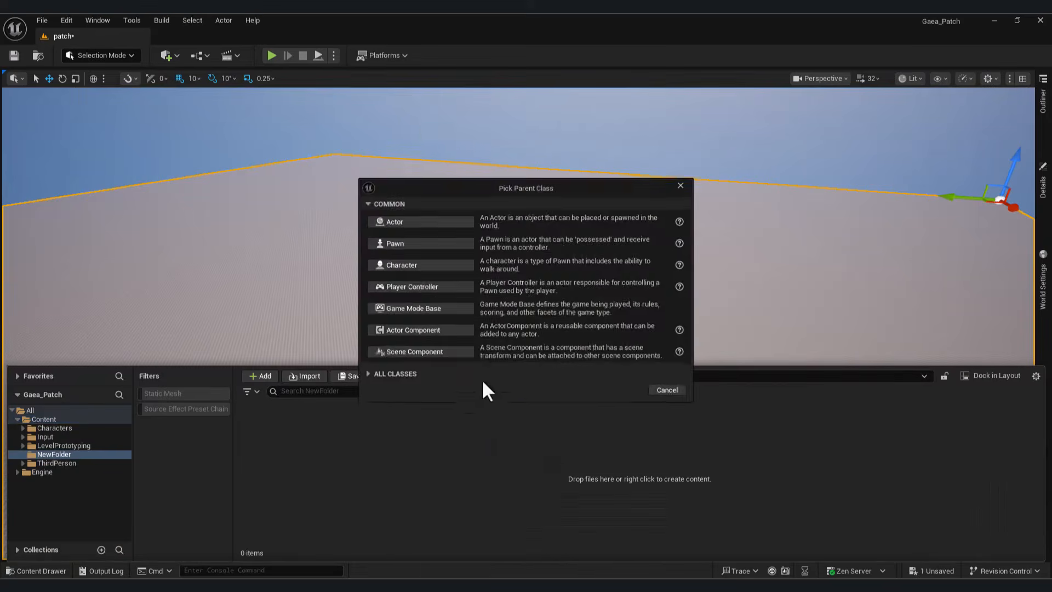
left_click(424, 222)
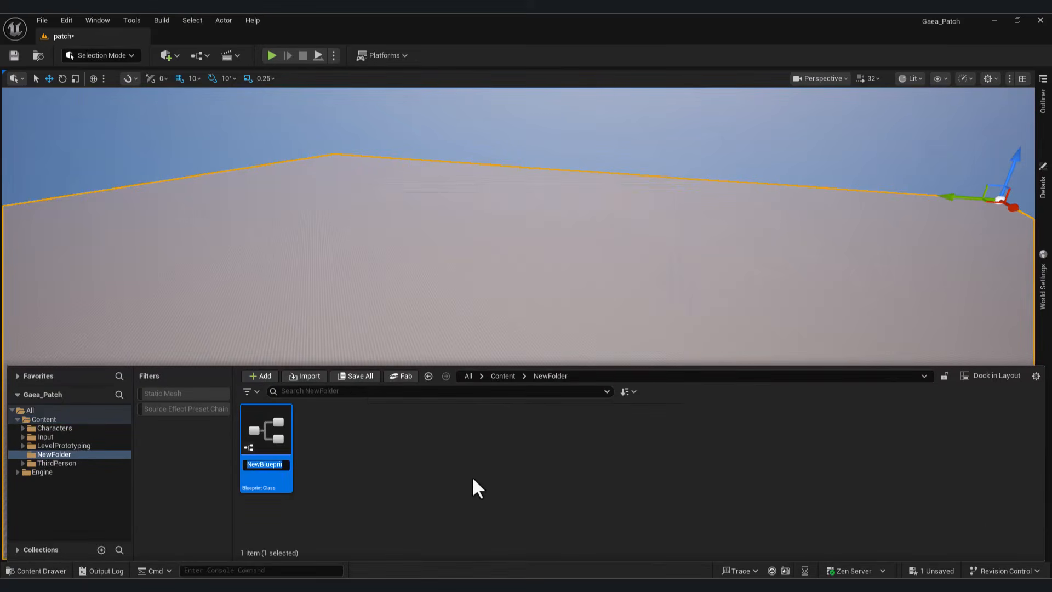
type("M")
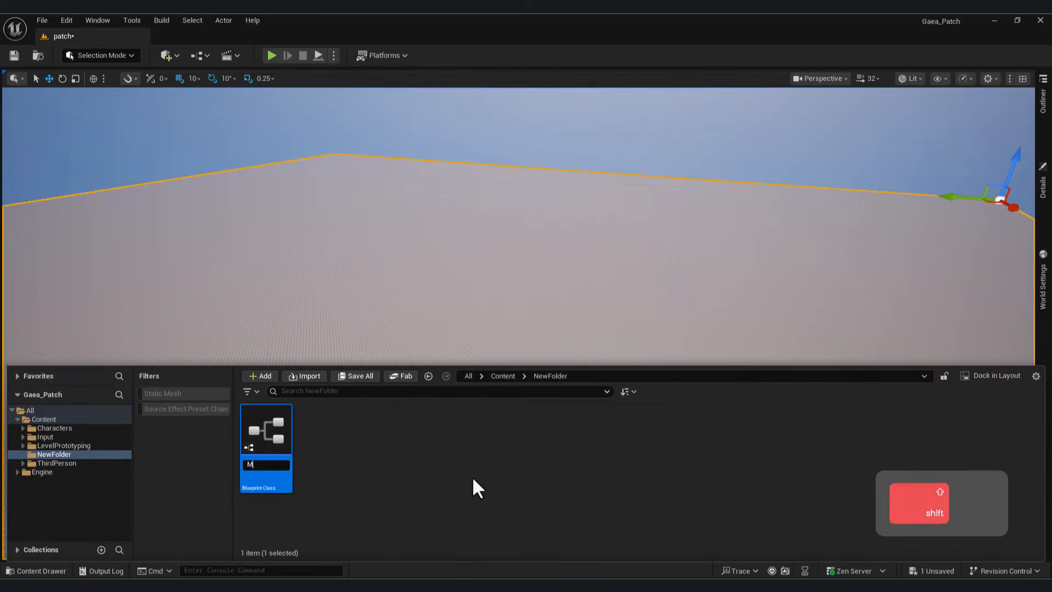
type("ountai")
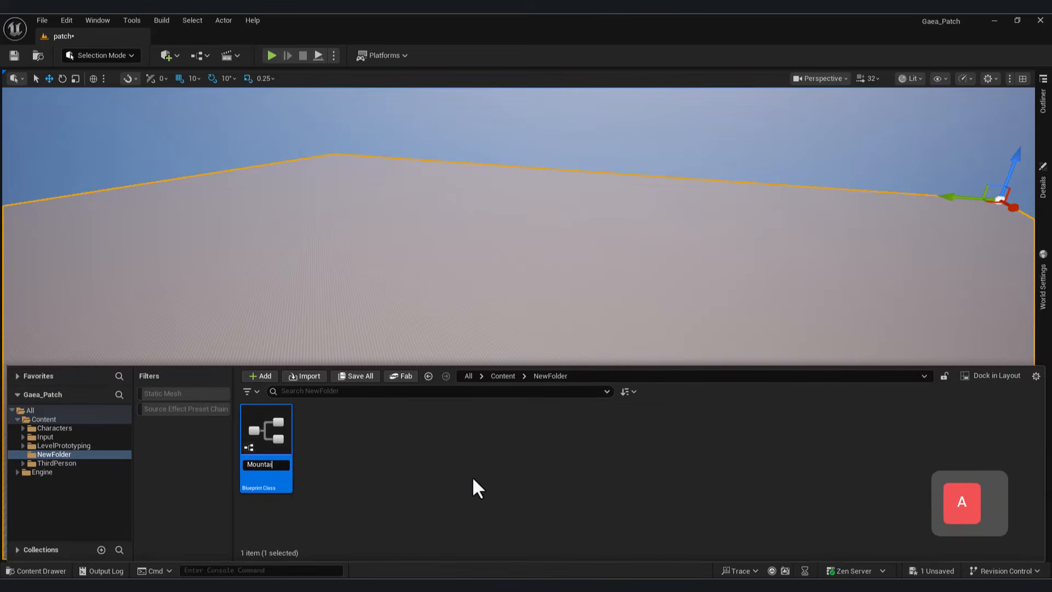
type("n1")
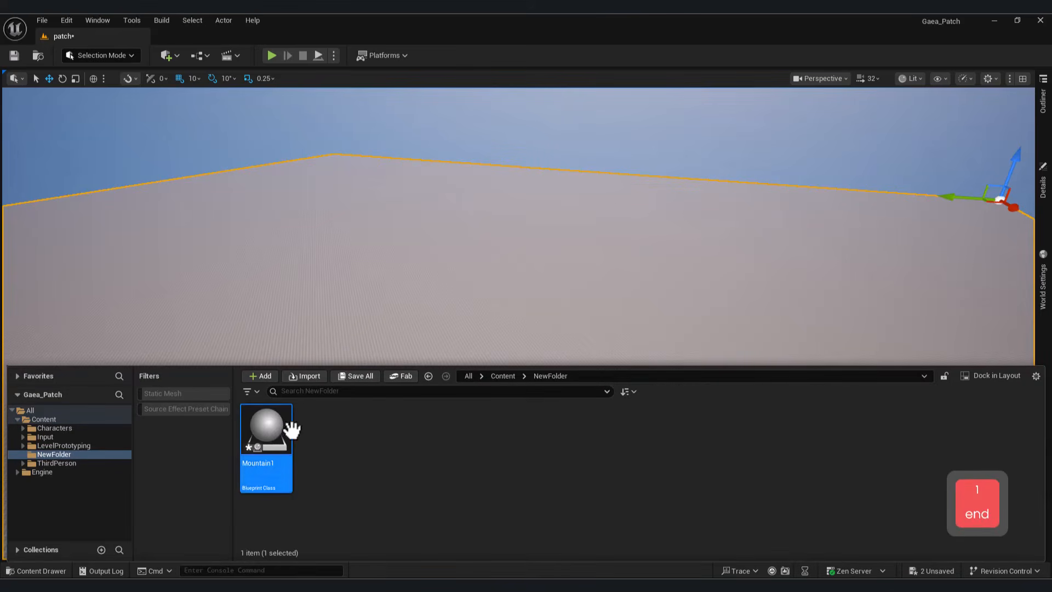
Step: Open the Mountain1 blueprint and add a Landscape Texture Patch component
double_click(282, 440)
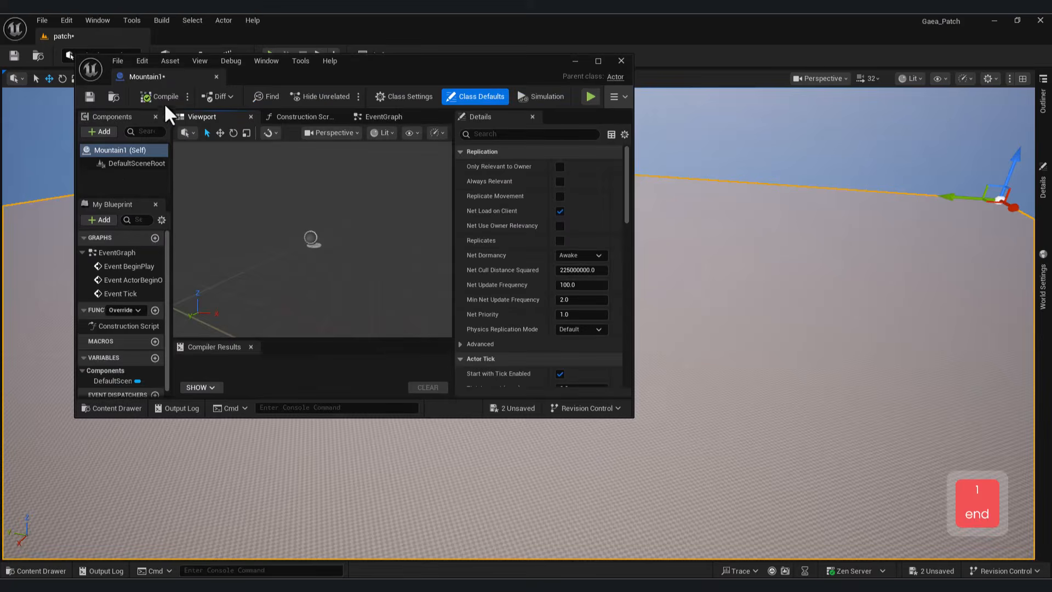
left_click(103, 132)
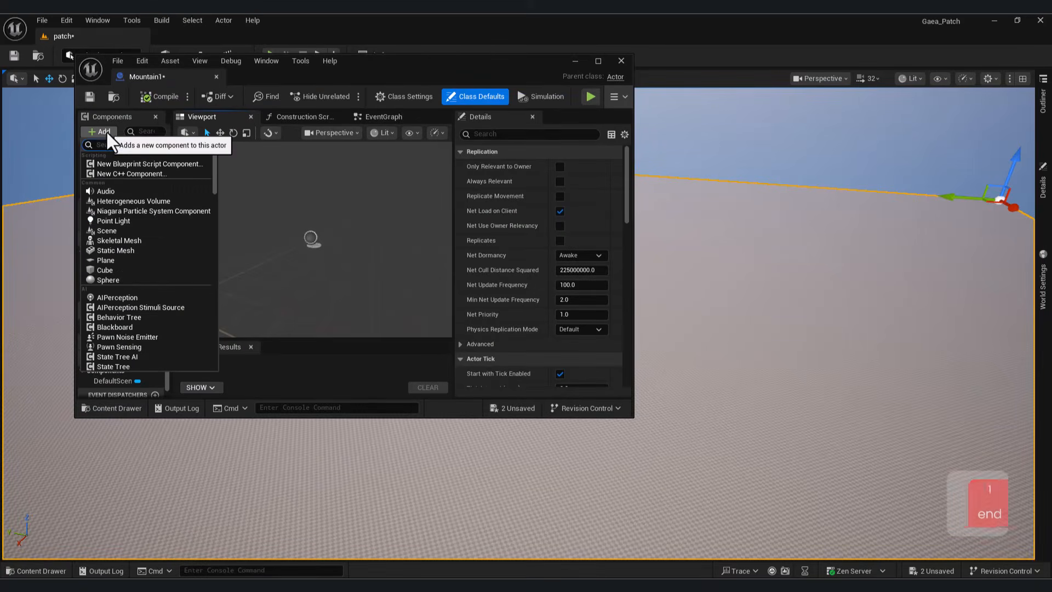
type("land")
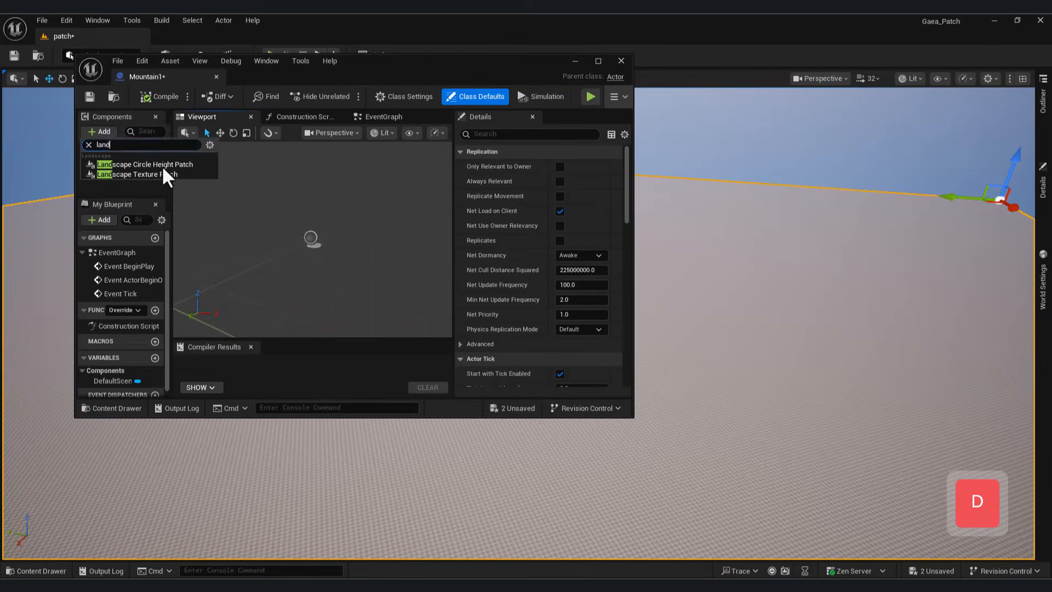
left_click(159, 174)
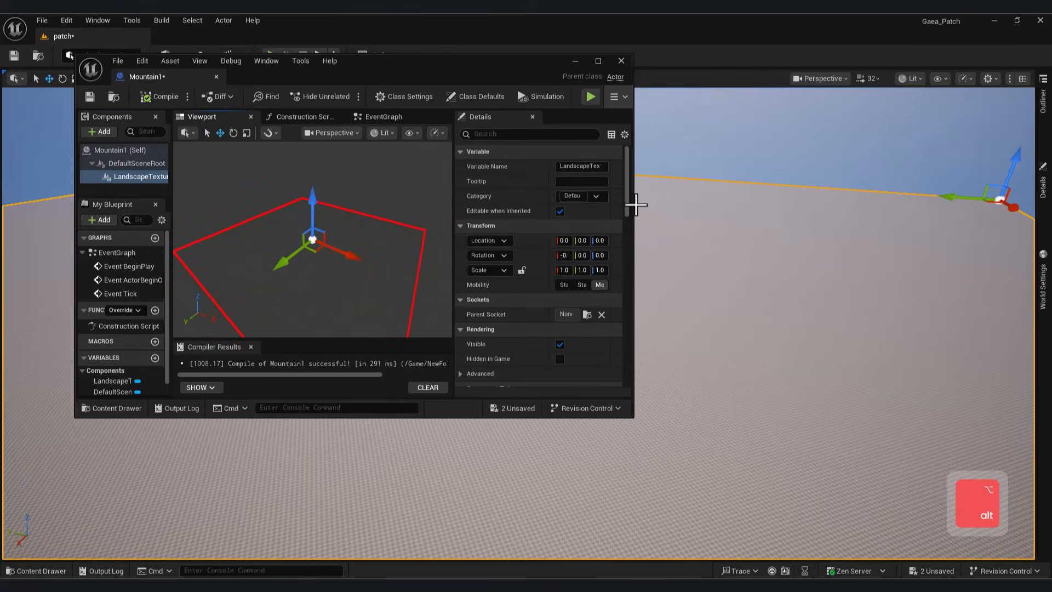
Step: Set the height patch's source mode to Texture Asset, assign AICON-Green as the height texture, and save the blueprint
left_click_drag(628, 193, 634, 253)
left_click(578, 232)
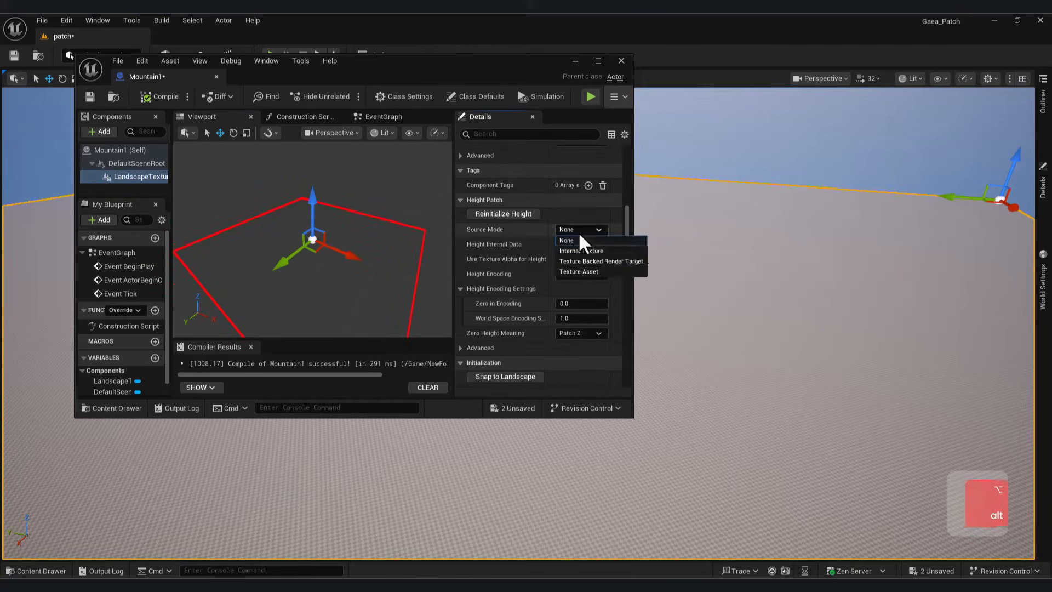
left_click(579, 271)
left_click(597, 259)
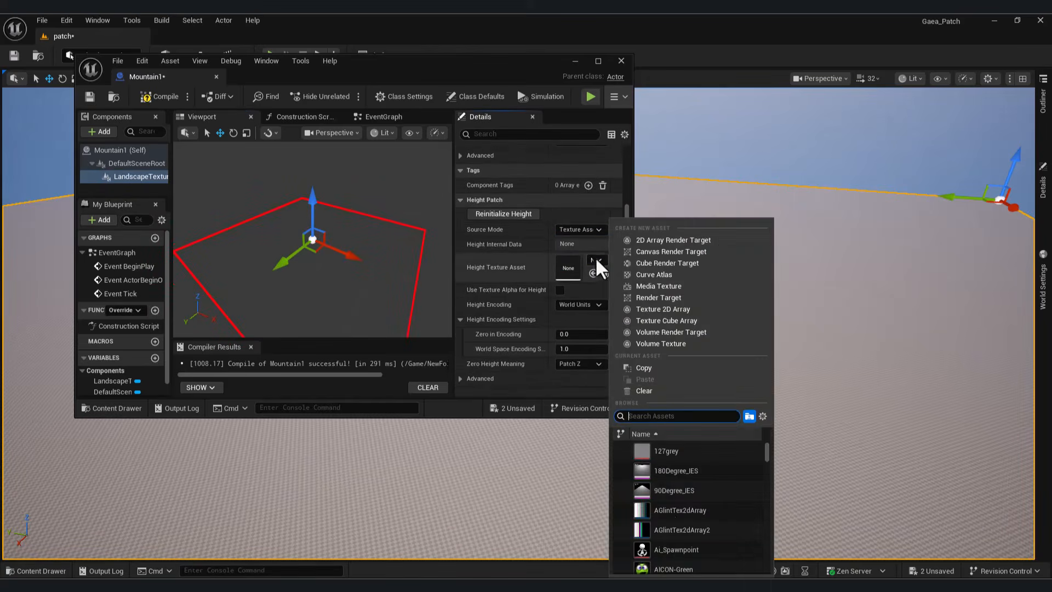
scroll(688, 520, "down", 2)
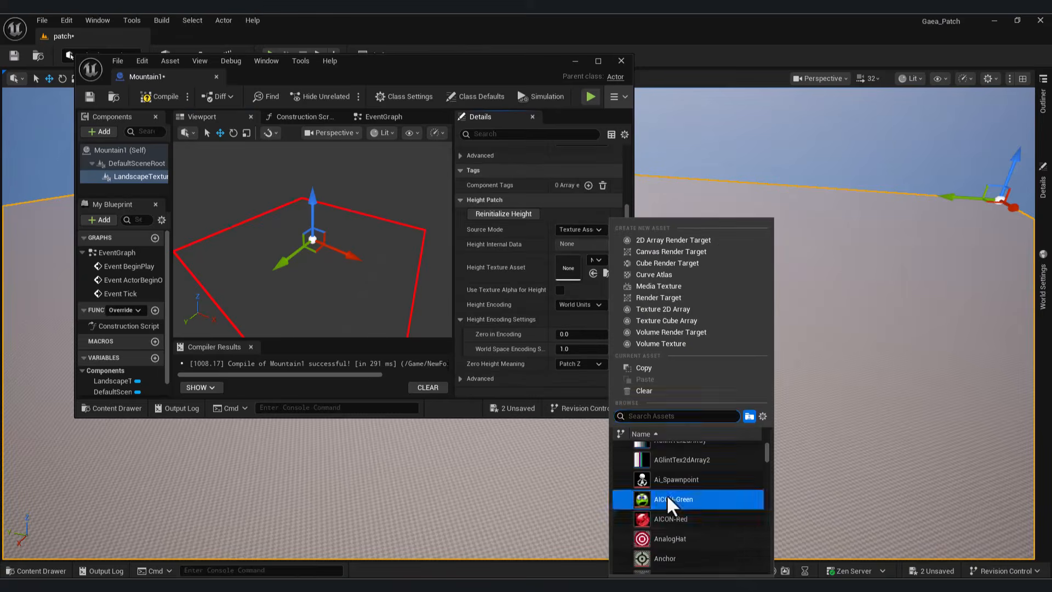
left_click(671, 500)
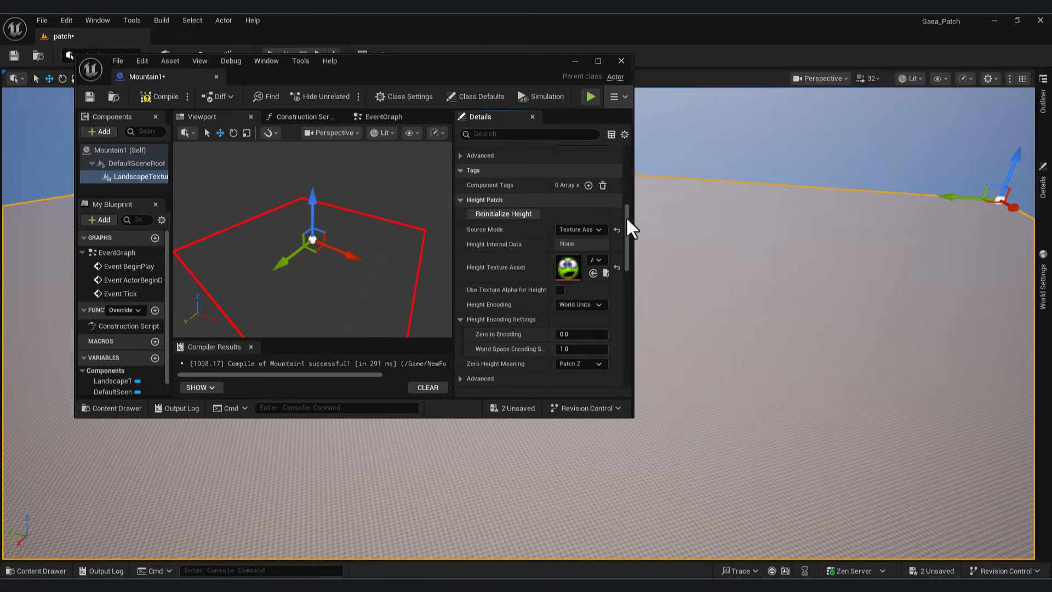
left_click(90, 97)
left_click(621, 61)
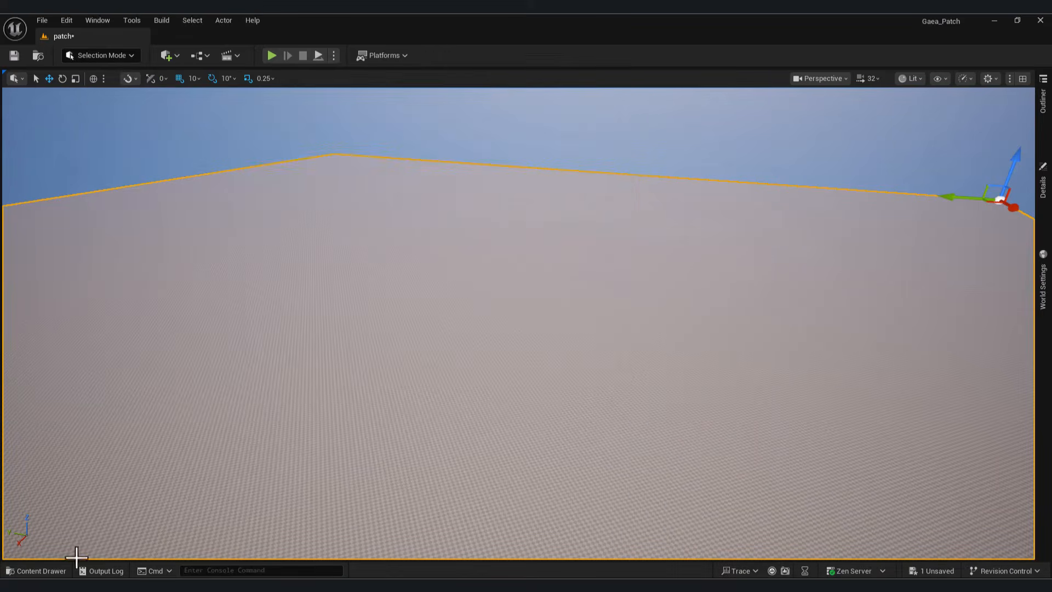
Step: Place the Mountain1 blueprint on the landscape and insert the Patches edit layer above Layer
left_click(34, 571)
left_click_drag(298, 460, 364, 340)
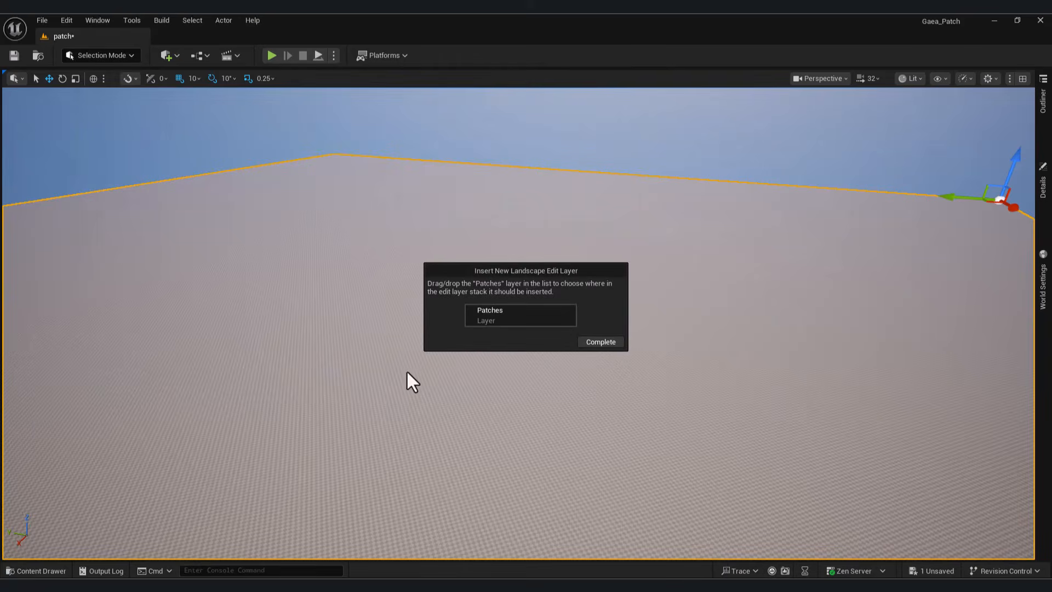
left_click(600, 341)
Step: Examine the placed Mountain1 patch's outline on the landscape from several angles and distances
right_click_drag(531, 399, 428, 376)
key("s")
key("d")
key("a")
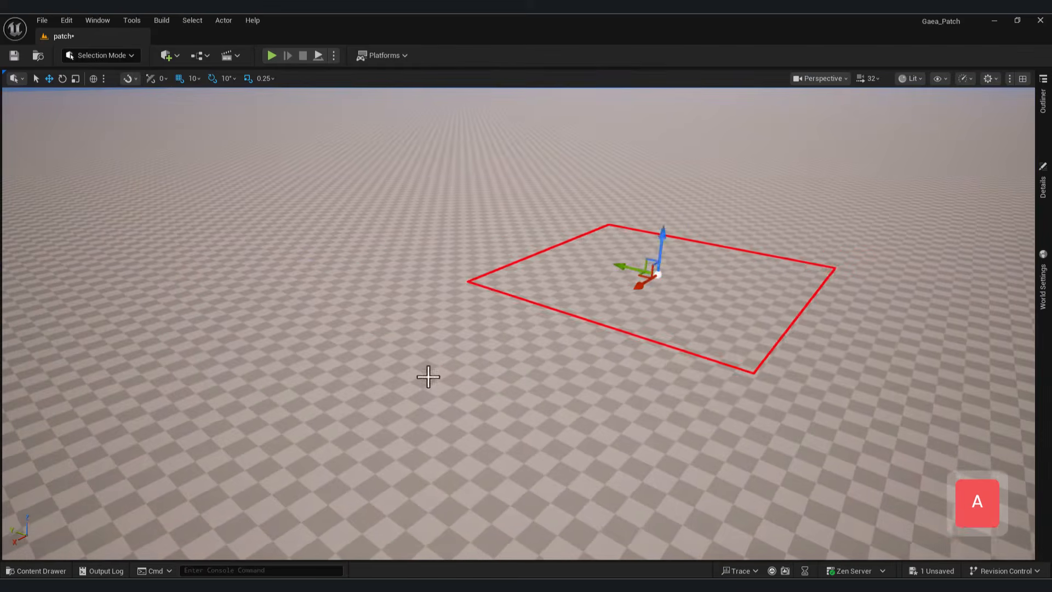
mouse_move(686, 244)
left_mouse_down()
mouse_move(699, 165)
mouse_move(692, 228)
mouse_move(703, 245)
left_mouse_up()
right_click_drag(668, 279, 722, 285)
key("s")
key("a")
mouse_move(313, 413)
right_mouse_down()
mouse_move(296, 396)
mouse_move(313, 413)
right_mouse_up()
key("w")
key("d")
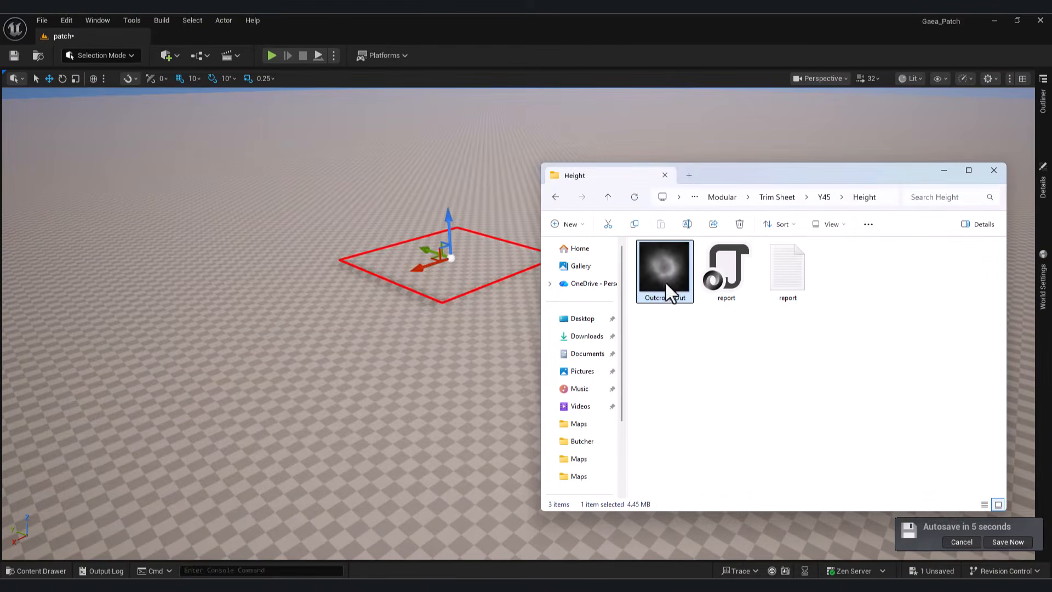
Step: Import the Outcrops_Out height image from the Height folder into NewFolder
left_click(245, 104)
key("ctrl+space")
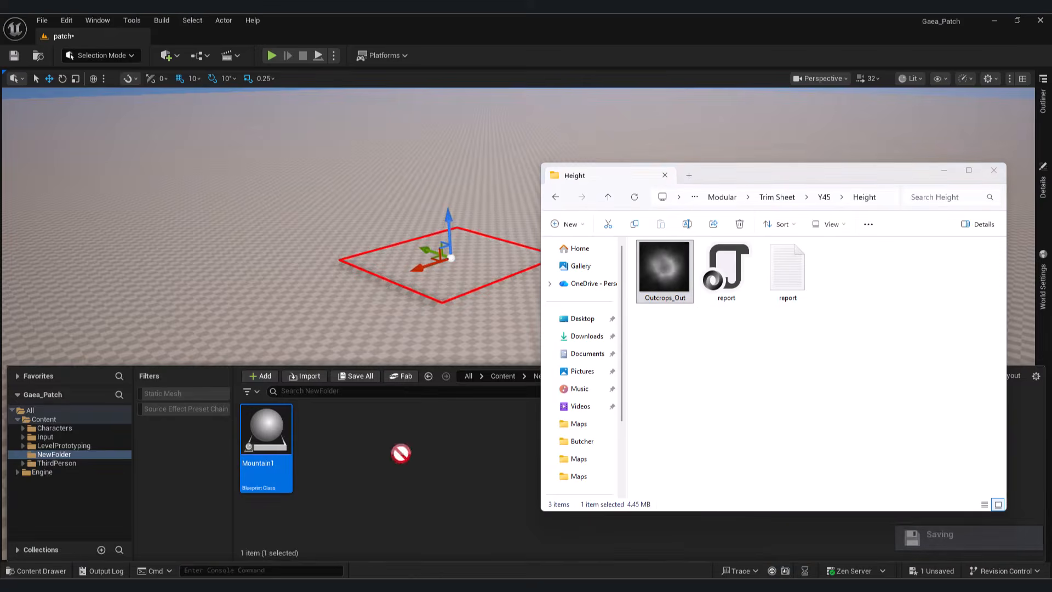
left_click_drag(400, 453, 350, 466)
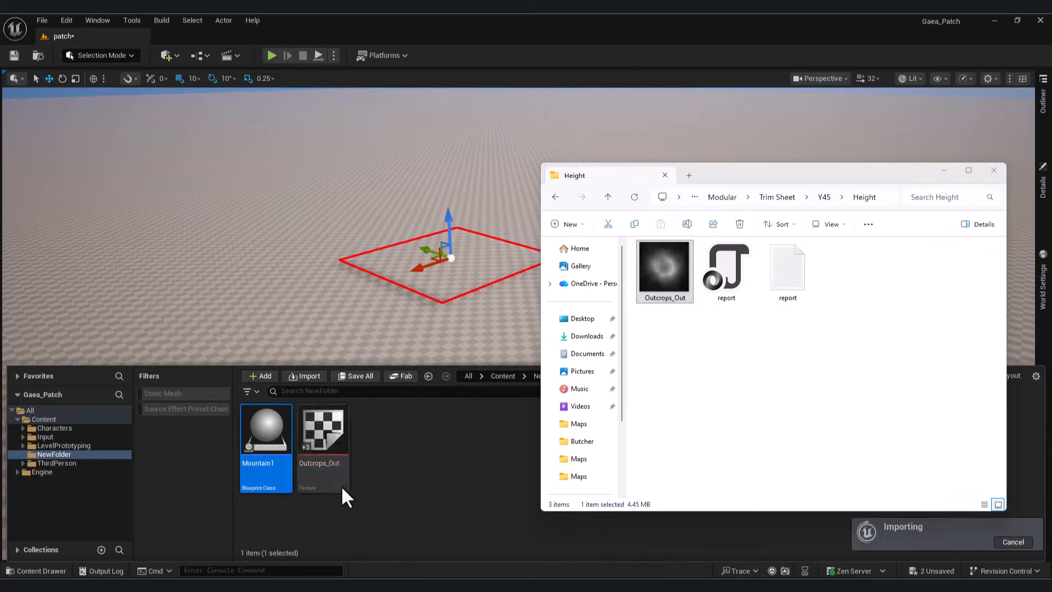
Step: Rename the imported Outcrops_Out texture as Mountain_1
left_click(336, 461)
key("F2")
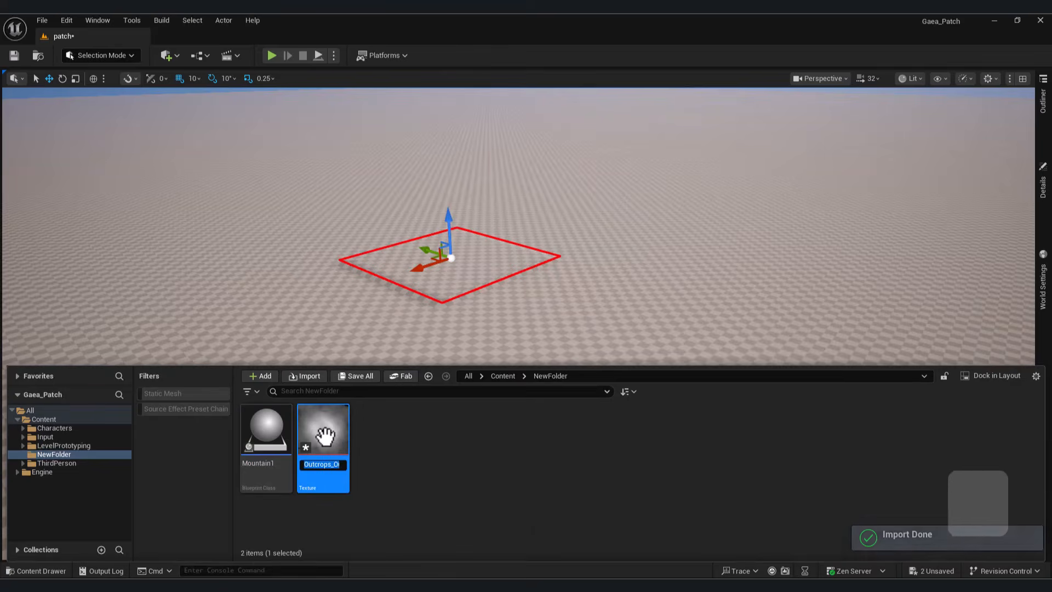
type("Moun")
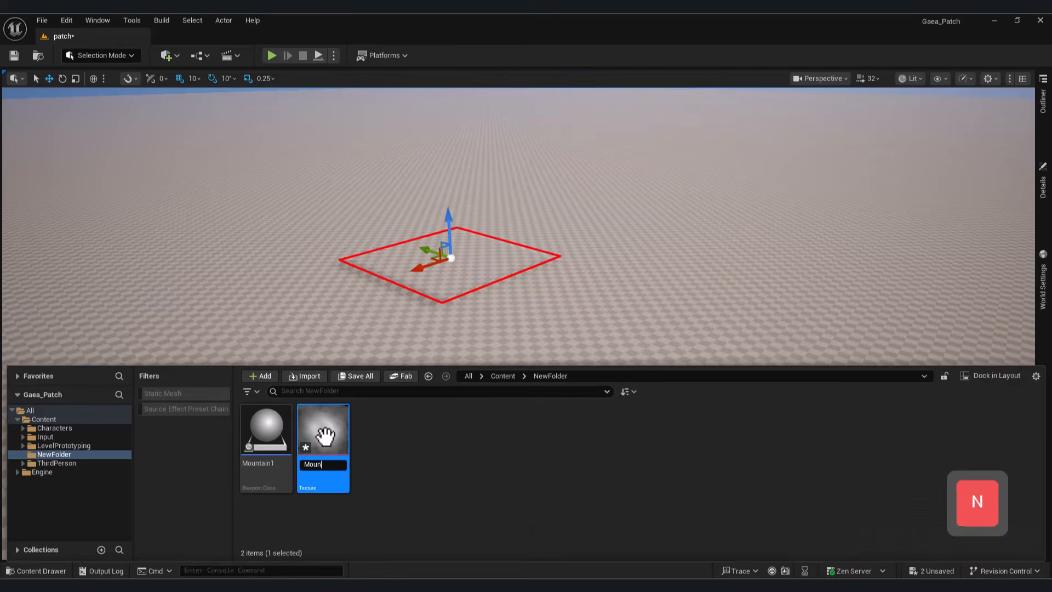
type("tain1")
key("Return")
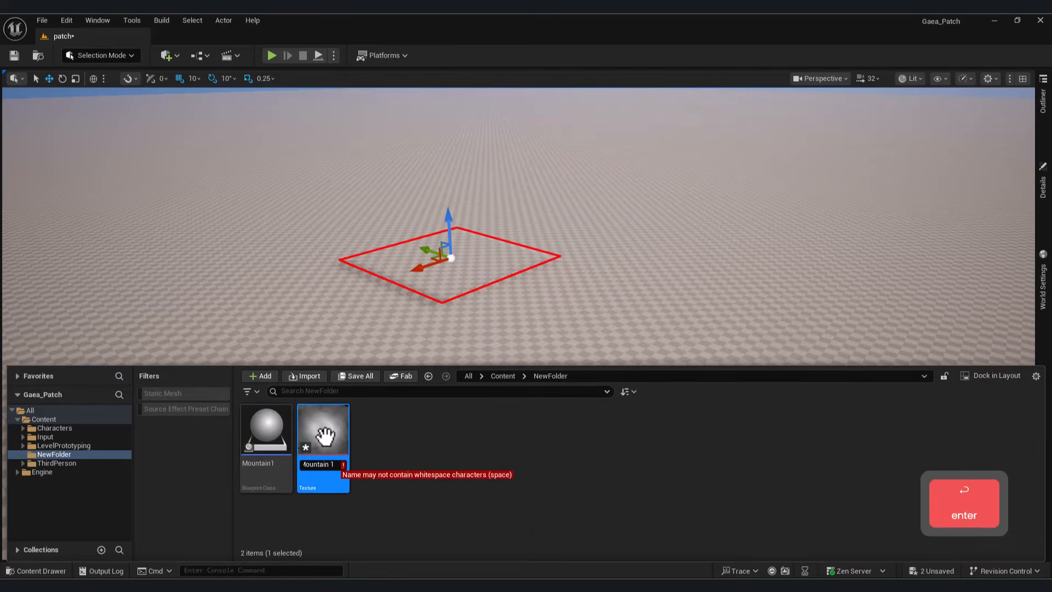
type("_1")
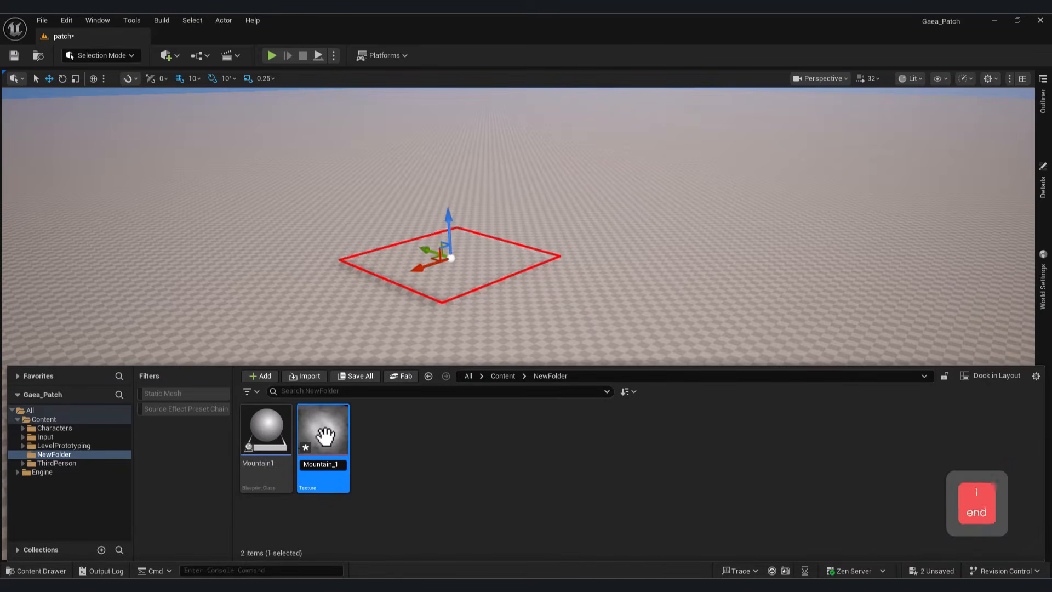
key("Return")
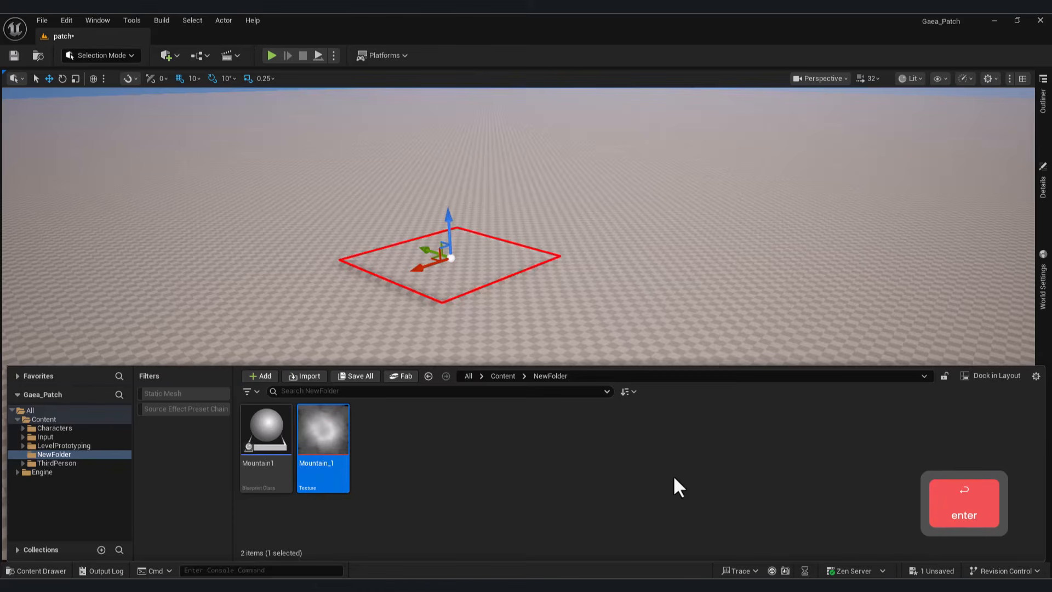
Step: In the Mountain1 blueprint, assign the Mountain_1 texture as the Height Texture Asset and save the blueprint
mouse_move(698, 589)
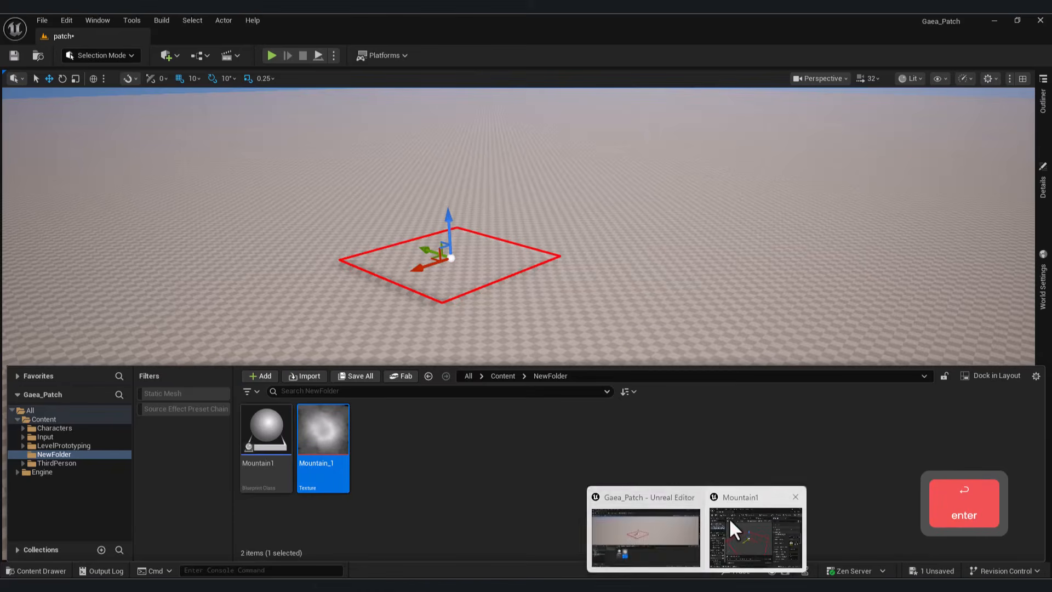
left_click(729, 518)
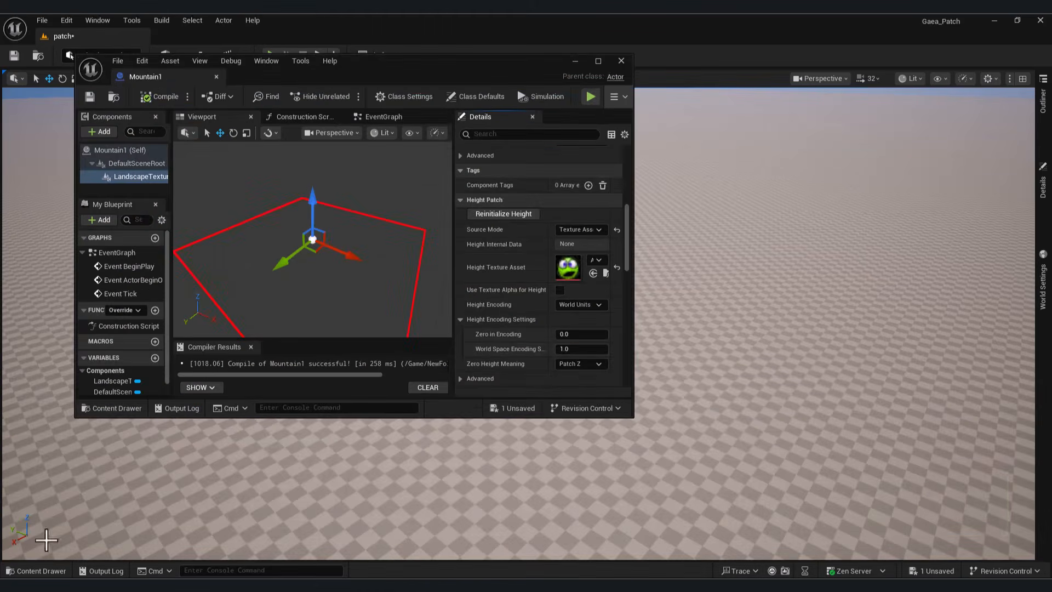
left_click(35, 571)
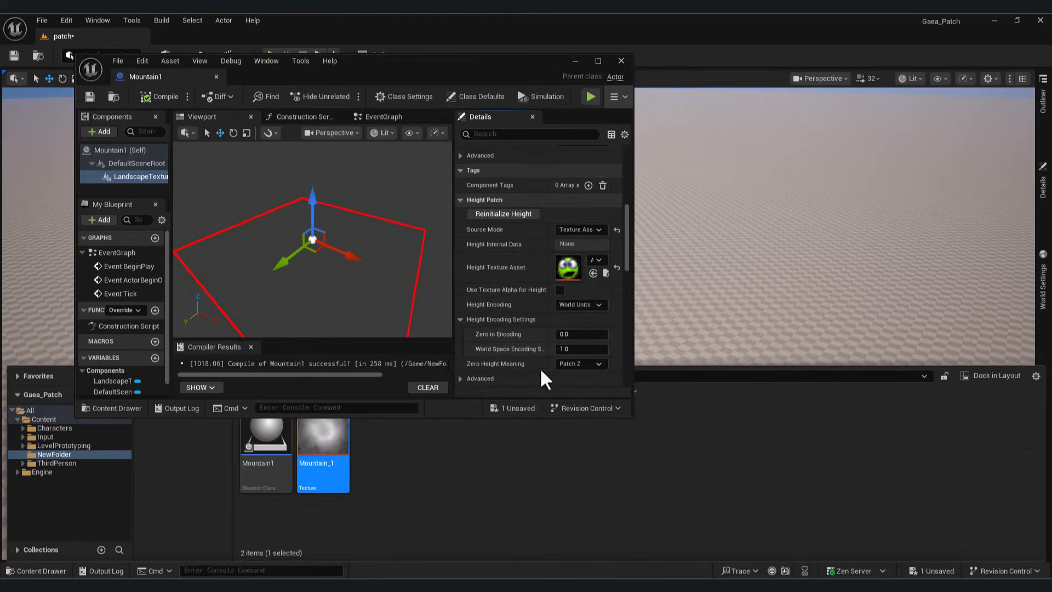
left_click(593, 273)
left_click_drag(538, 62, 758, 153)
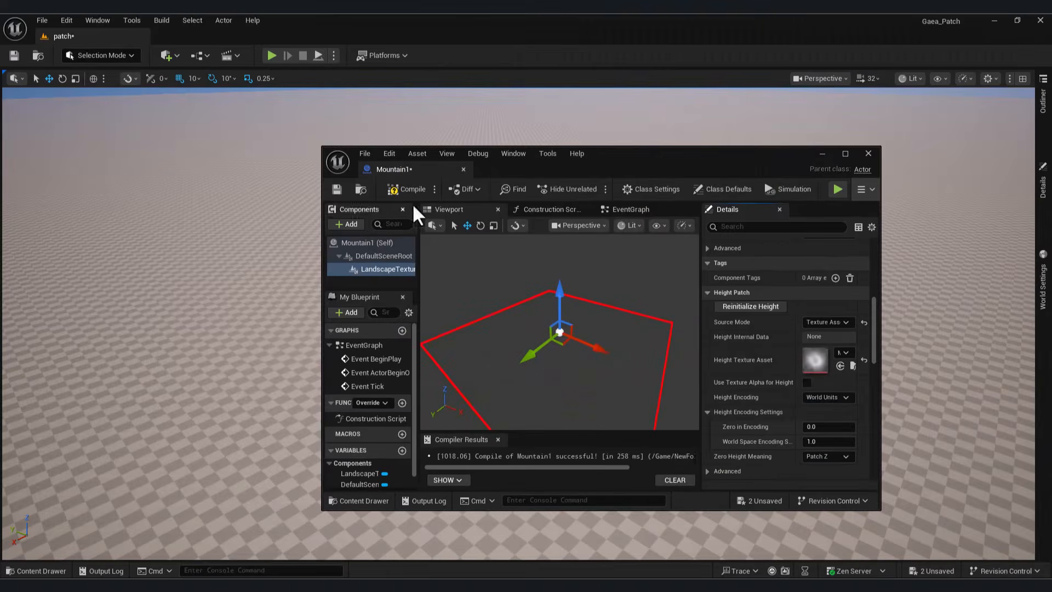
left_click(337, 189)
left_click(868, 153)
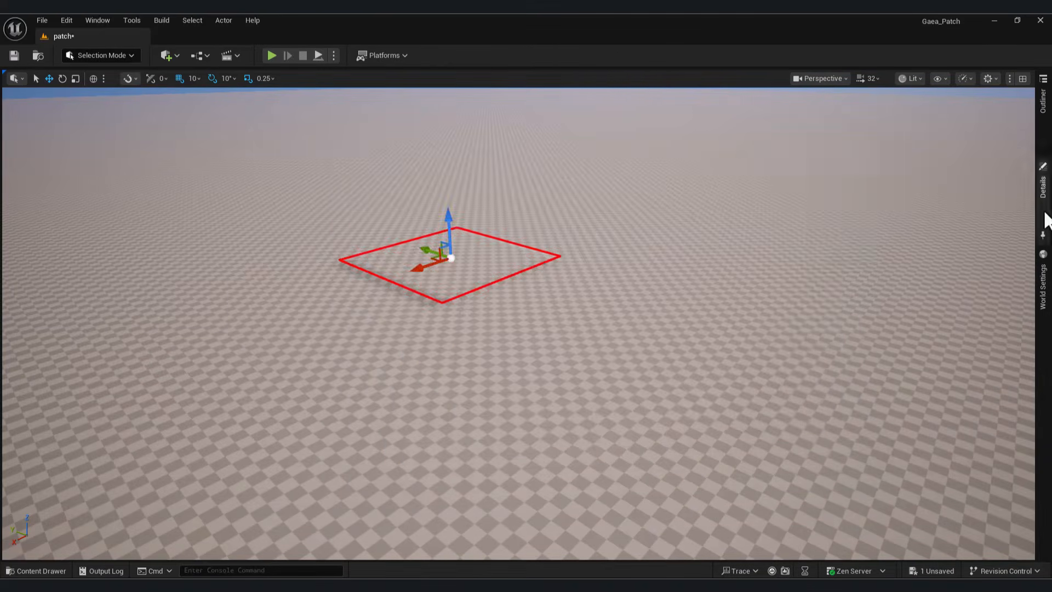
Step: Select the placed Mountain1 actor's LandscapeTexturePatch component and set its Zero in Encoding to 0.2
left_click(1044, 191)
scroll(979, 406, "down", 3)
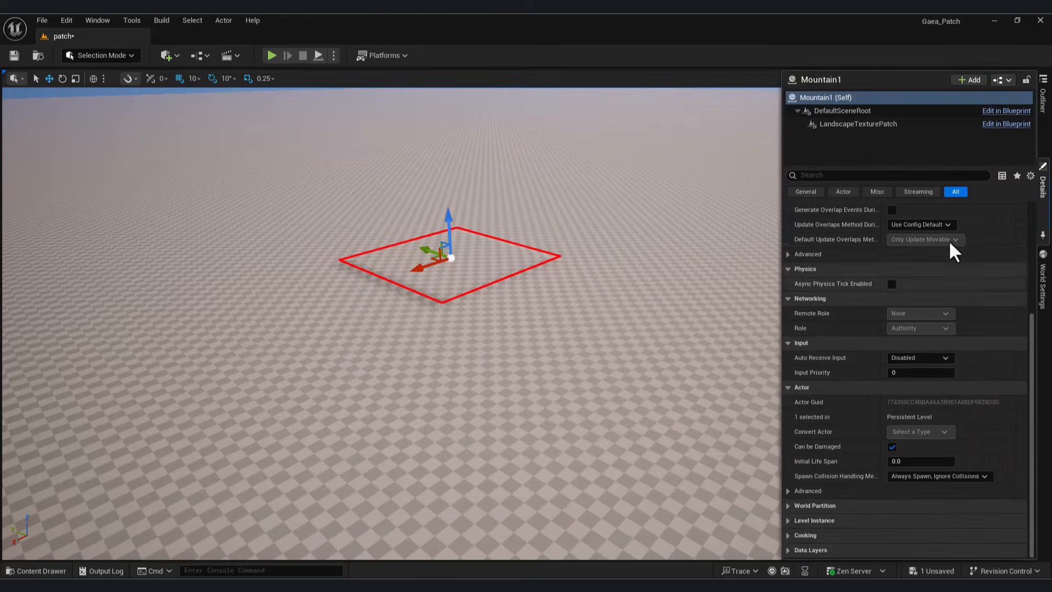
left_click(859, 124)
scroll(982, 419, "down", 4)
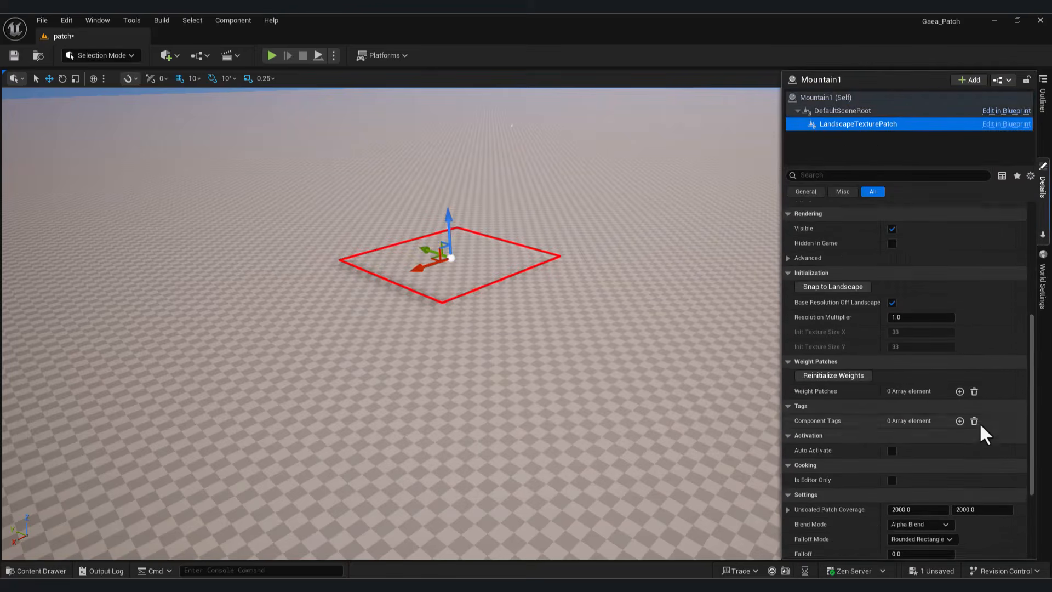
scroll(982, 439, "down", 3)
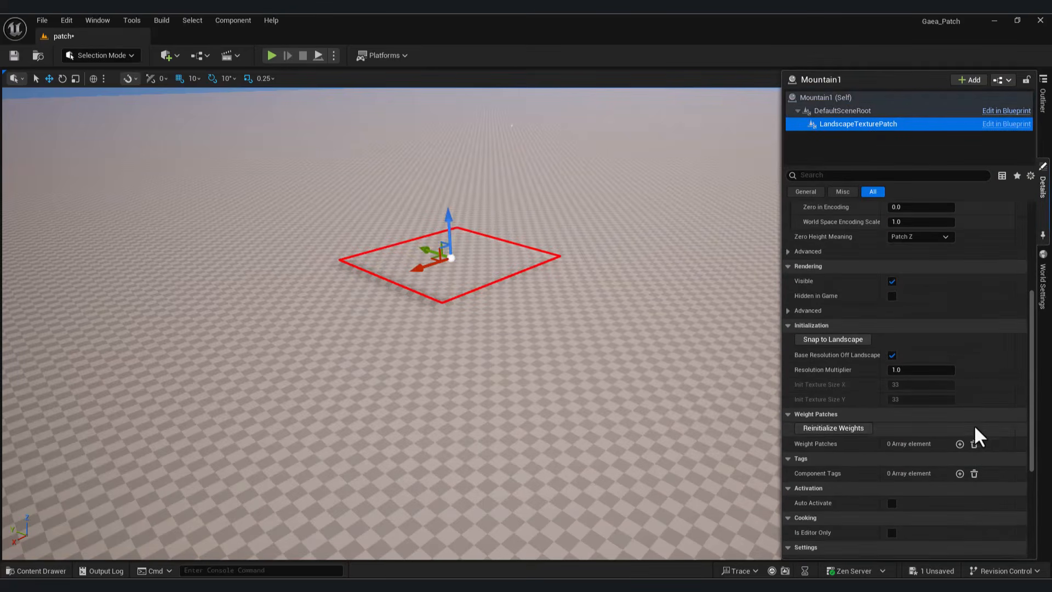
scroll(974, 422, "down", 5)
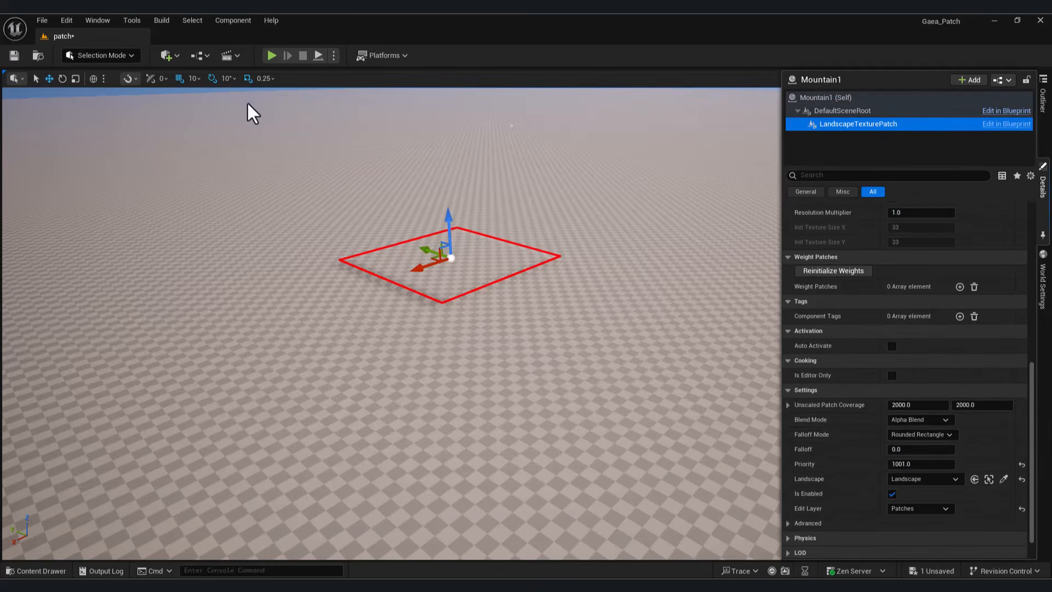
scroll(881, 357, "up", 15)
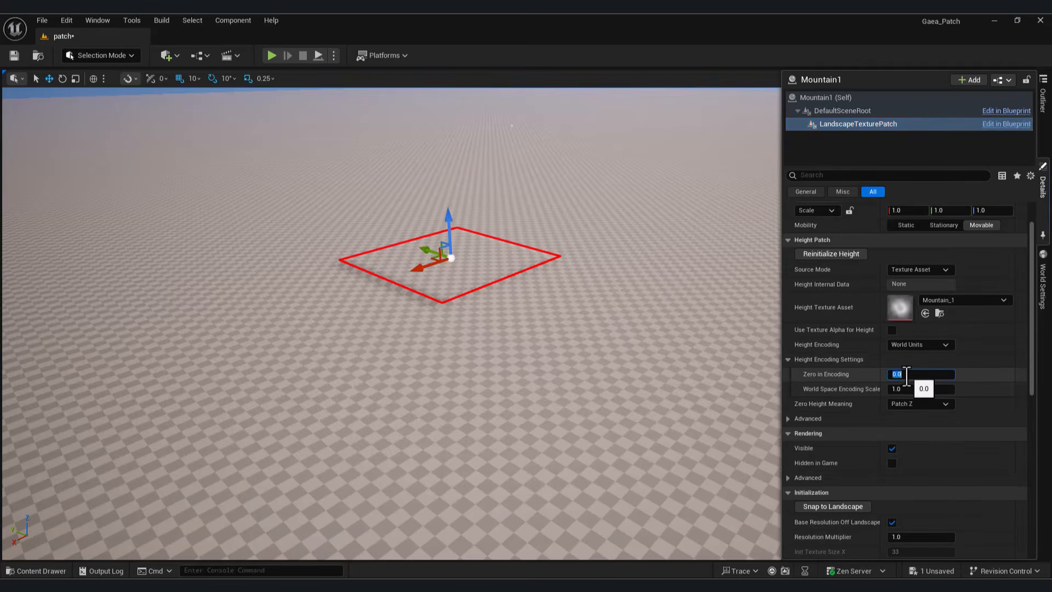
key("Return")
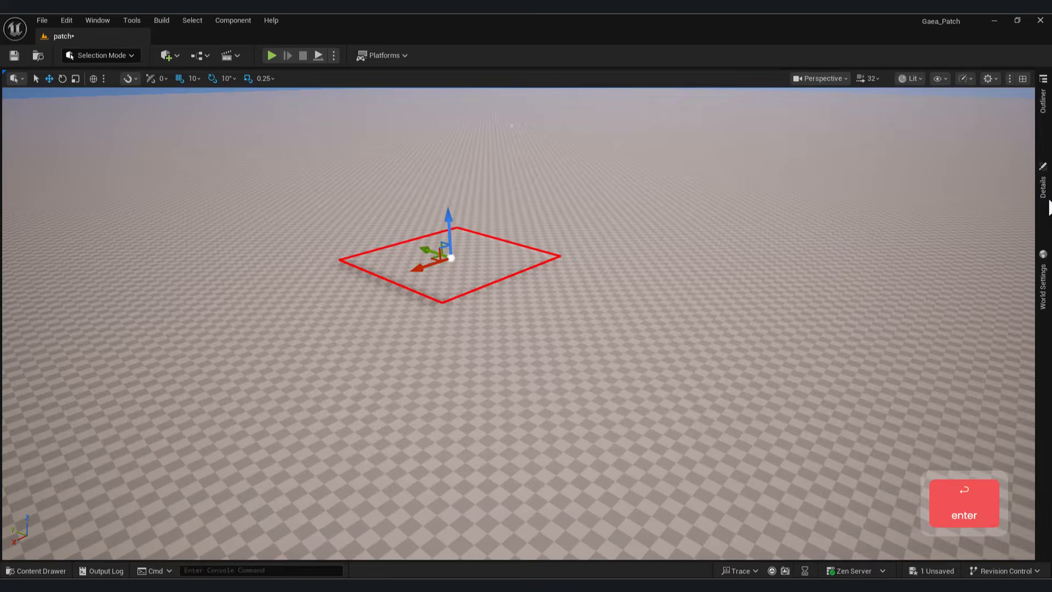
Step: Set the patch's World Space Encoding Scale to 2000
left_click(1049, 202)
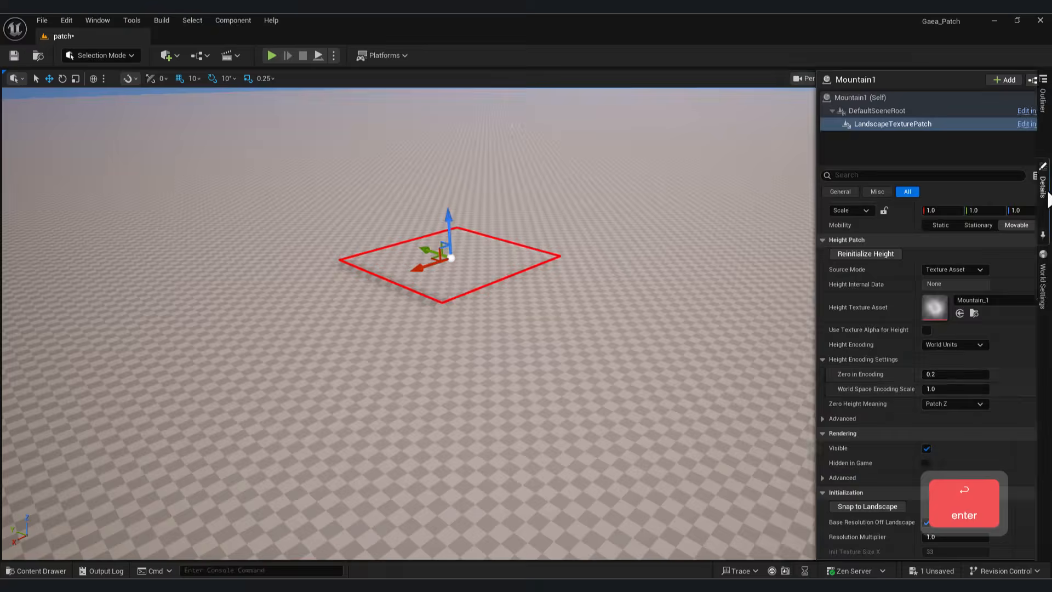
left_click(912, 389)
type("200")
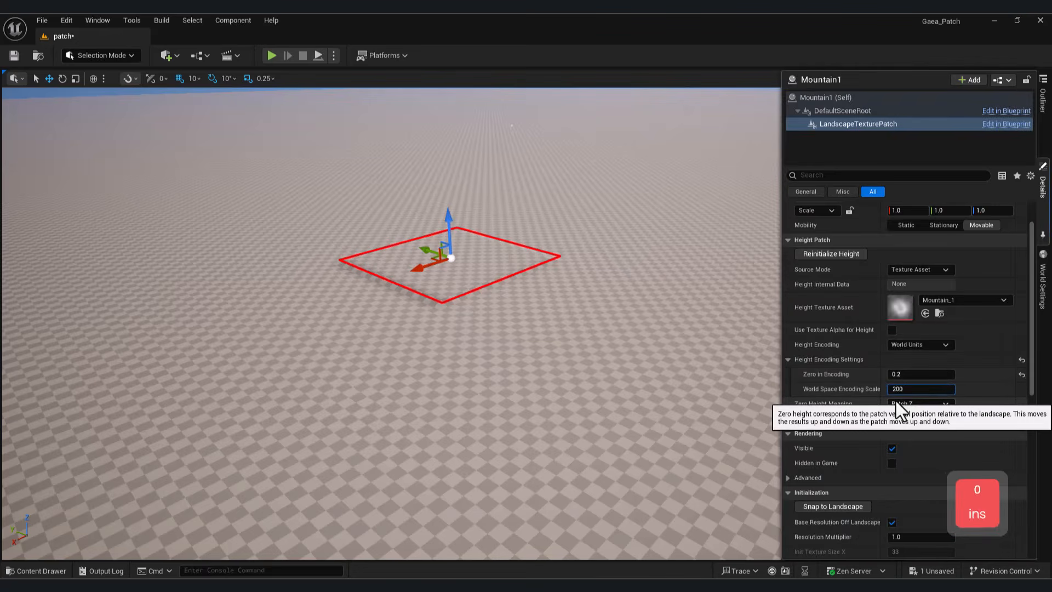
key("Return")
Step: Scale the mountain patch up uniformly in two passes so it covers a much larger area of the landscape
key("d")
right_click_drag(500, 275, 351, 296)
key("a")
right_click_drag(526, 296, 554, 406)
key("w")
key("s")
key("d")
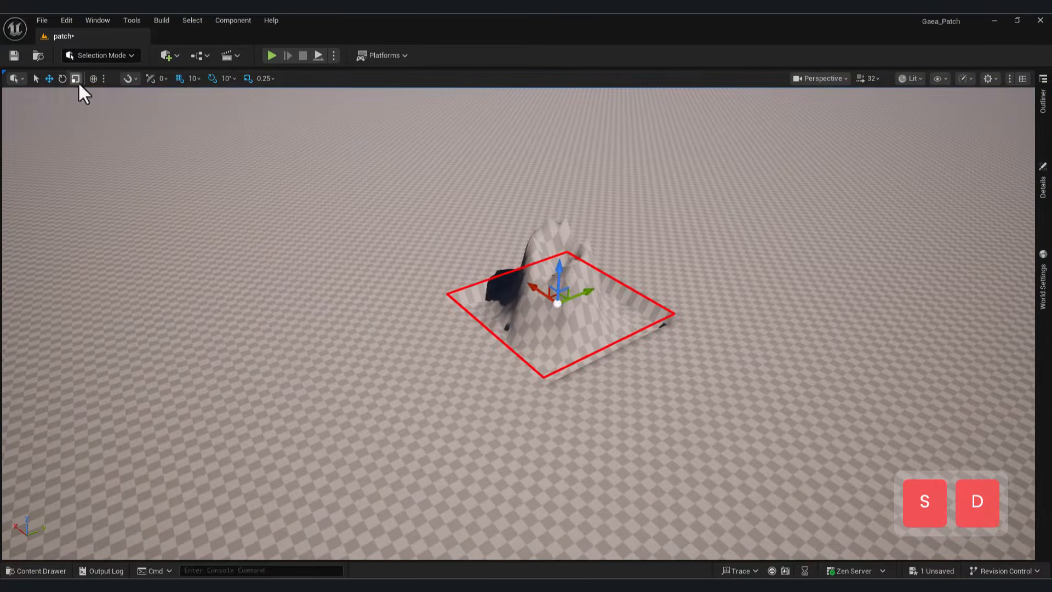
left_click_drag(558, 308, 619, 361)
key("s")
right_click_drag(618, 362, 588, 352)
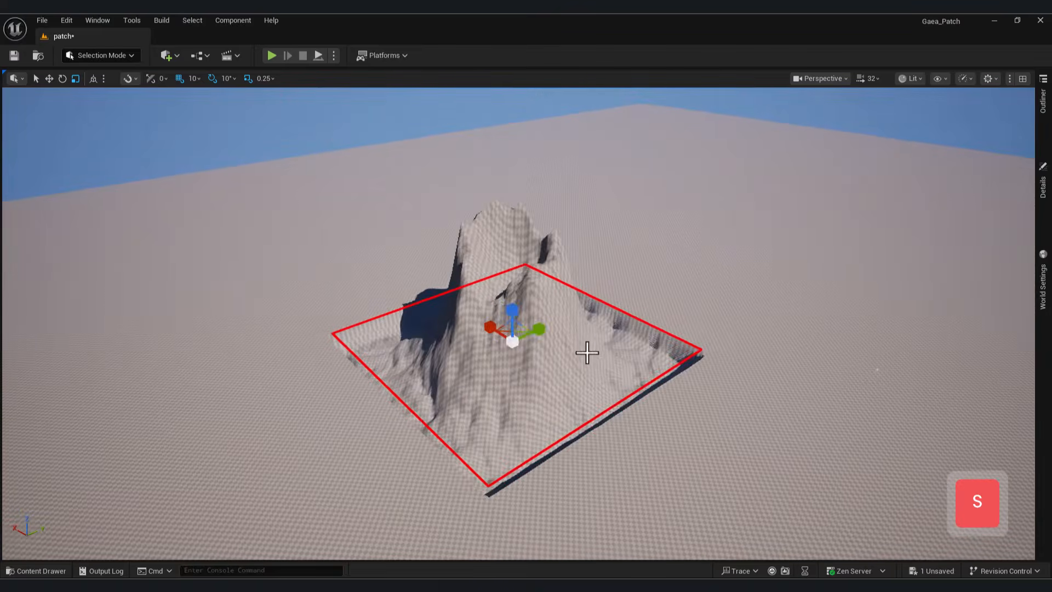
left_click_drag(516, 344, 564, 440)
Step: Raise the enlarged mountain patch vertically so its base sits level with the landscape
key("a")
right_click_drag(564, 441, 690, 435)
key("s")
key("w")
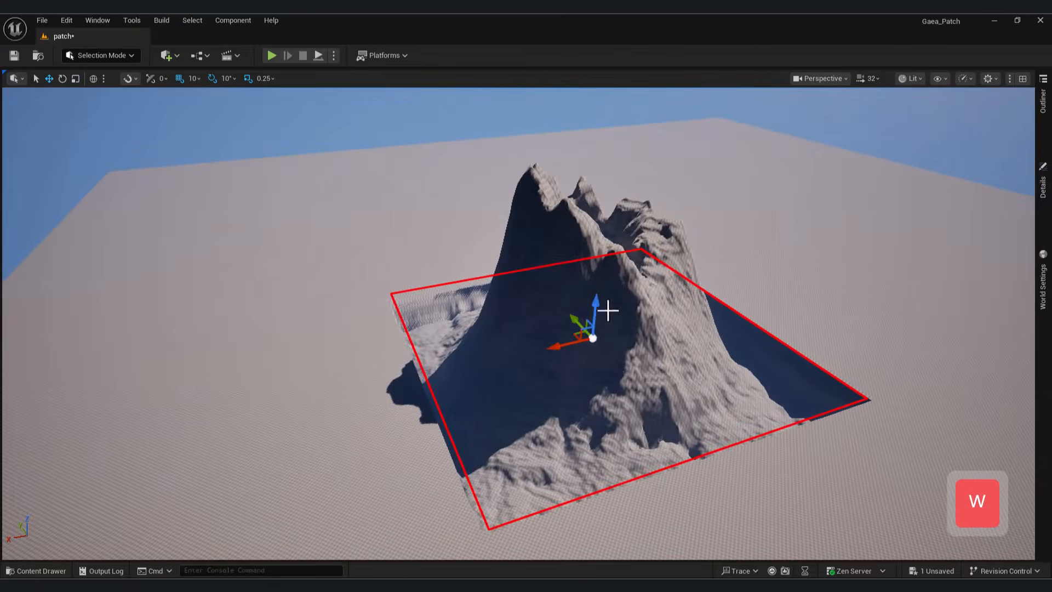
left_click_drag(595, 306, 599, 258)
Step: Move the mountain patch along X toward the landscape's edge and try rotating it about the vertical axis
key("d")
right_click_drag(598, 258, 747, 238)
key("a")
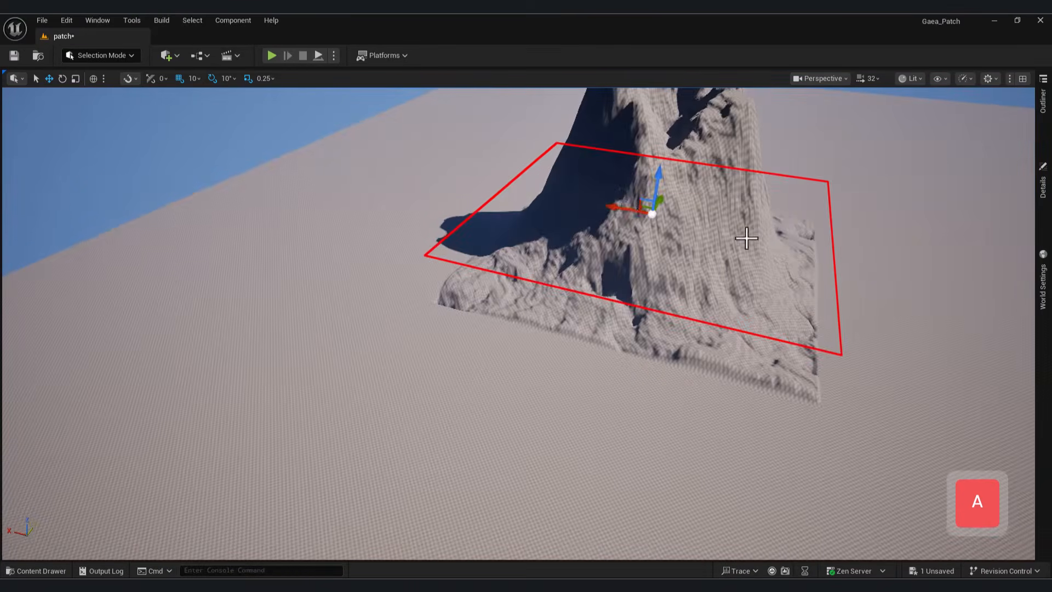
left_click_drag(618, 207, 336, 186)
key("w")
mouse_move(432, 172)
right_mouse_down()
mouse_move(384, 172)
mouse_move(432, 172)
right_mouse_up()
key("e")
left_click_drag(484, 187, 493, 197)
key("s")
mouse_move(556, 216)
right_mouse_down()
mouse_move(526, 216)
mouse_move(537, 219)
right_mouse_up()
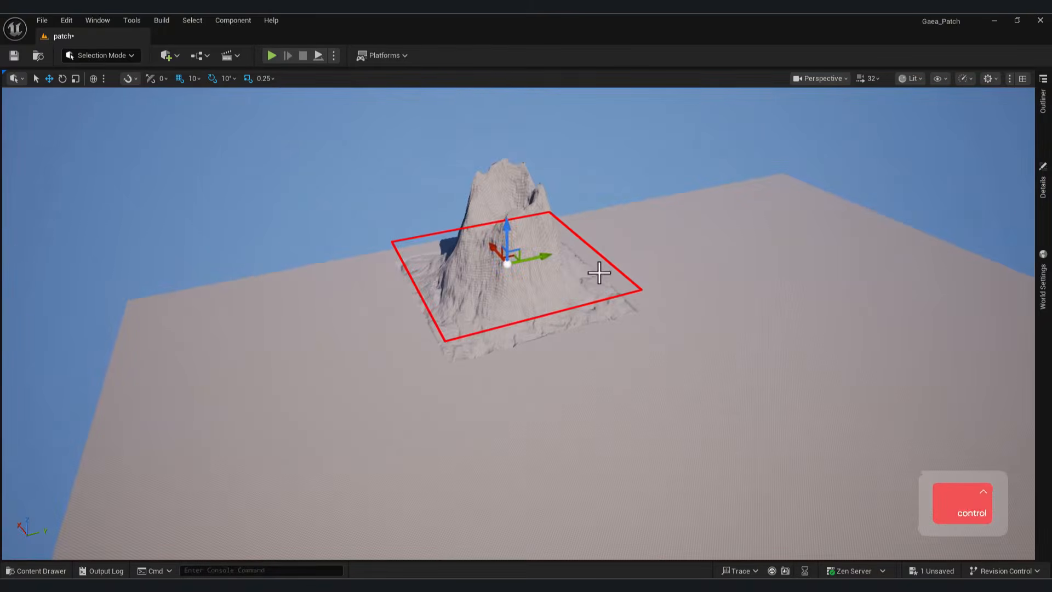
Step: Duplicate the mountain patch, move the copy along Y beside the original, and rotate it about the vertical axis
key("ctrl+c")
key("ctrl+v")
left_click_drag(535, 258, 618, 239)
key("e")
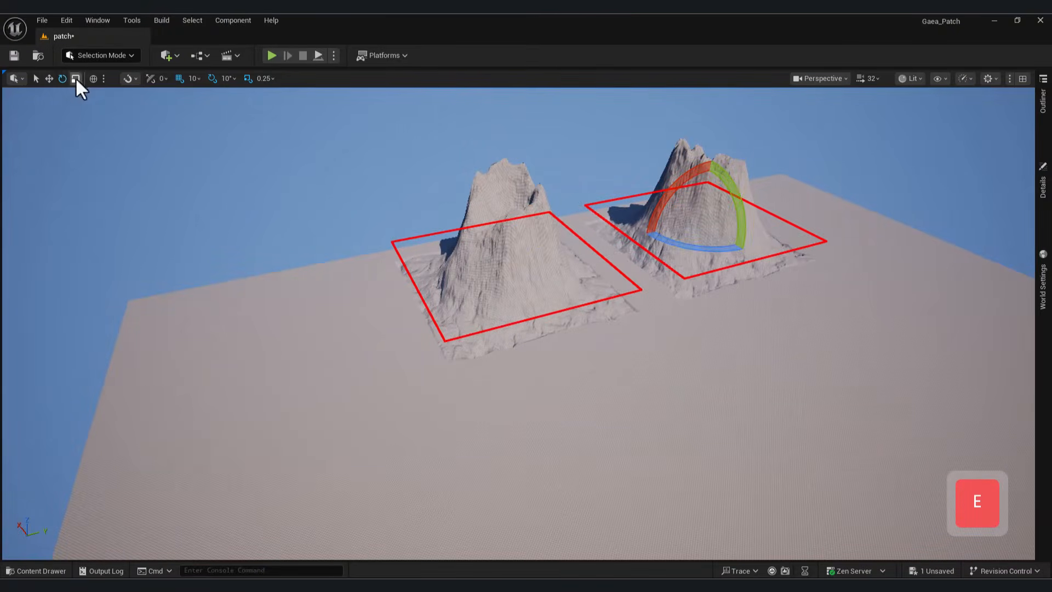
Step: Scale the duplicated mountain patch uniformly to 15.25
left_click(75, 79)
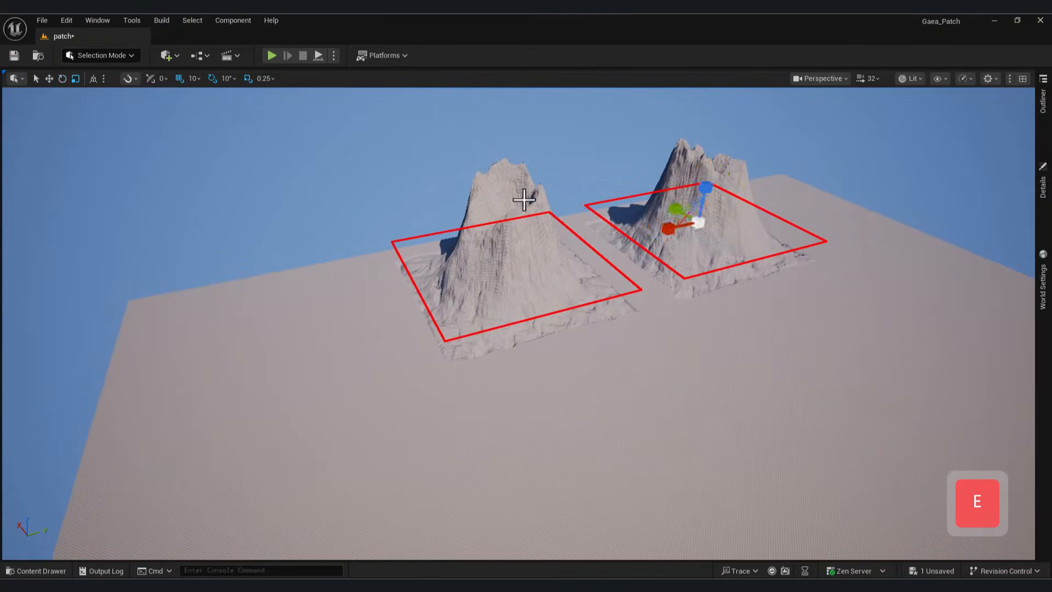
left_click_drag(706, 232, 678, 210)
key("w")
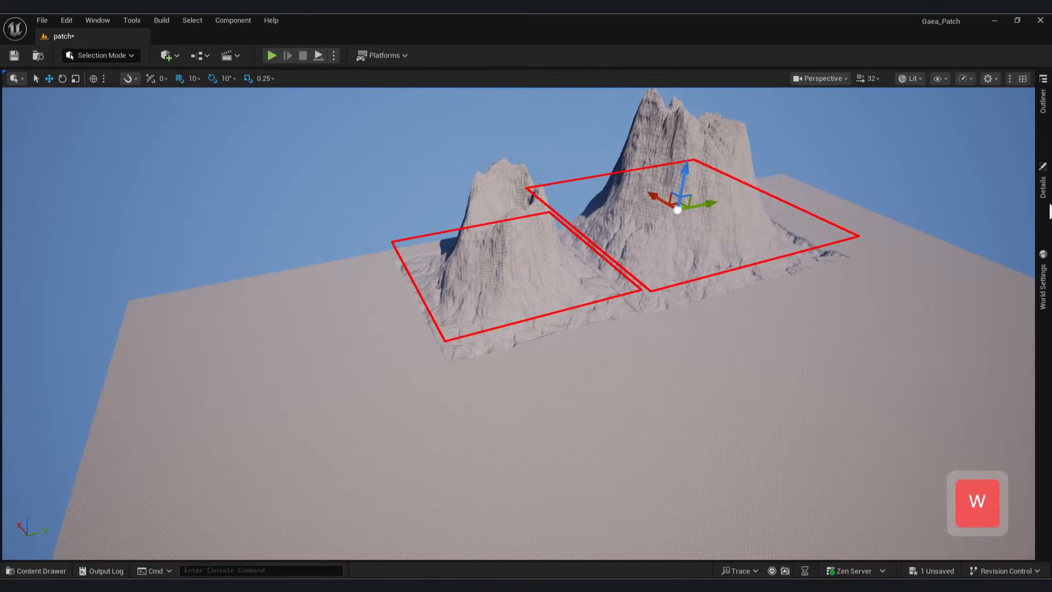
Step: Try World Space Encoding Scale values of 1000 and 5000 on the duplicated patch
left_click(1041, 197)
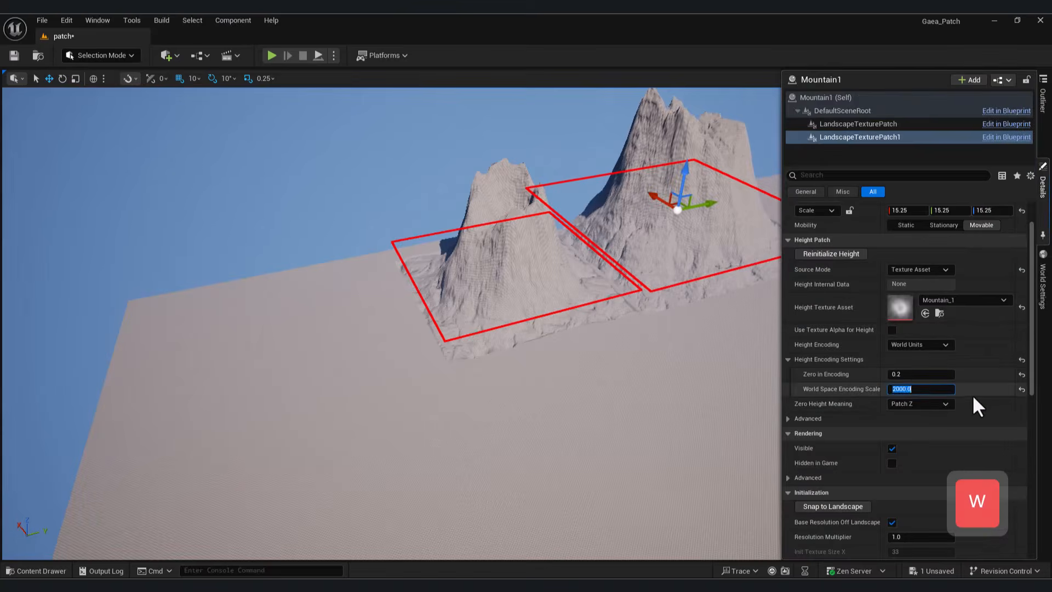
type("1000")
key("Return")
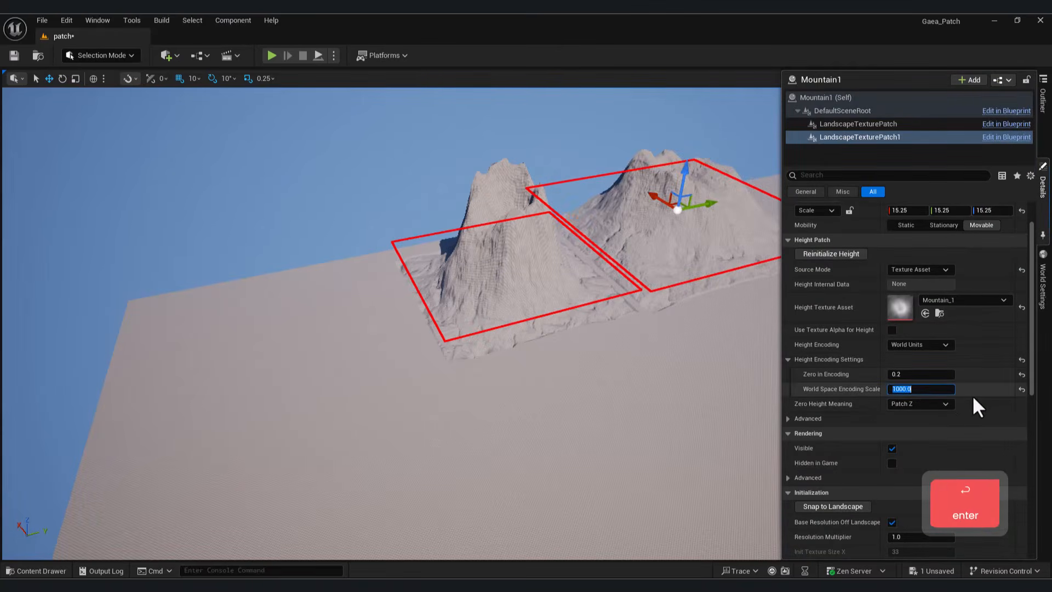
type("5")
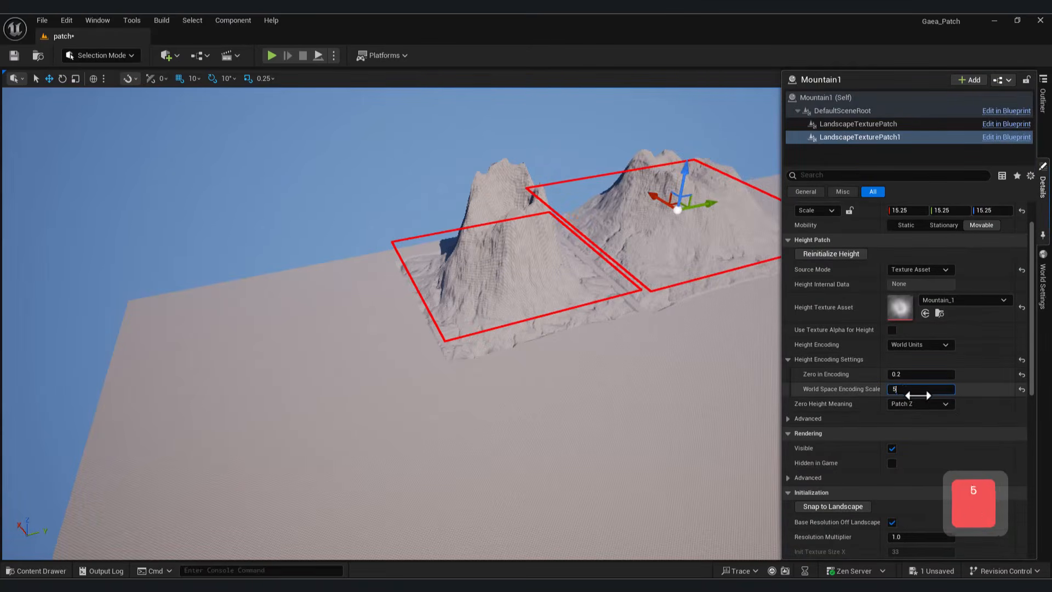
type("000")
key("Return")
Step: Raise the duplicated patch and shift it along the X axis
key("d")
right_click_drag(630, 372, 653, 418)
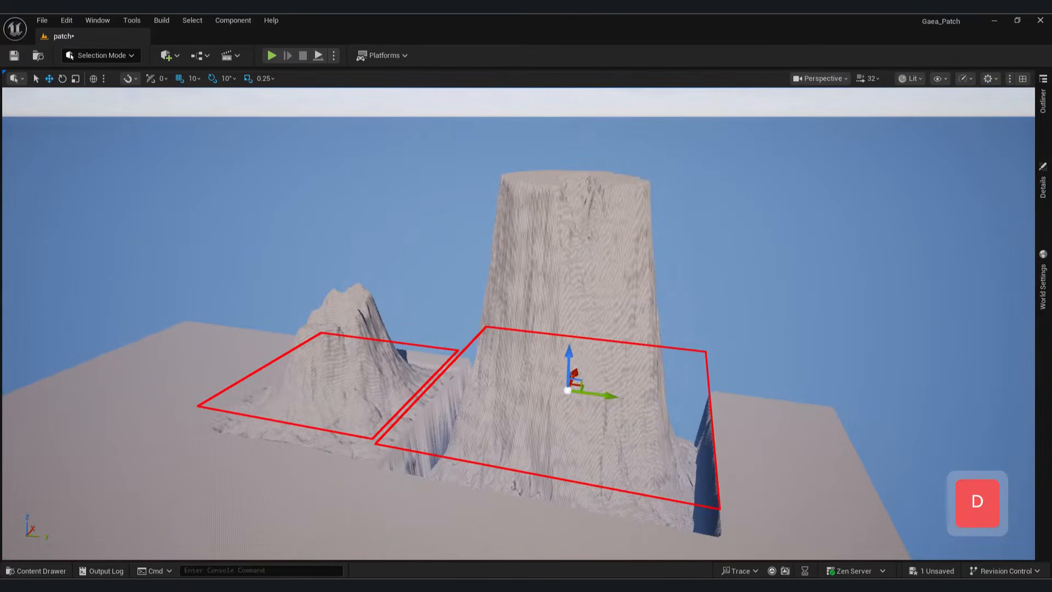
left_click_drag(568, 364, 562, 289)
key("a")
right_click_drag(562, 289, 735, 301)
right_click_drag(351, 258, 373, 258)
key("d")
left_click_drag(408, 280, 479, 283)
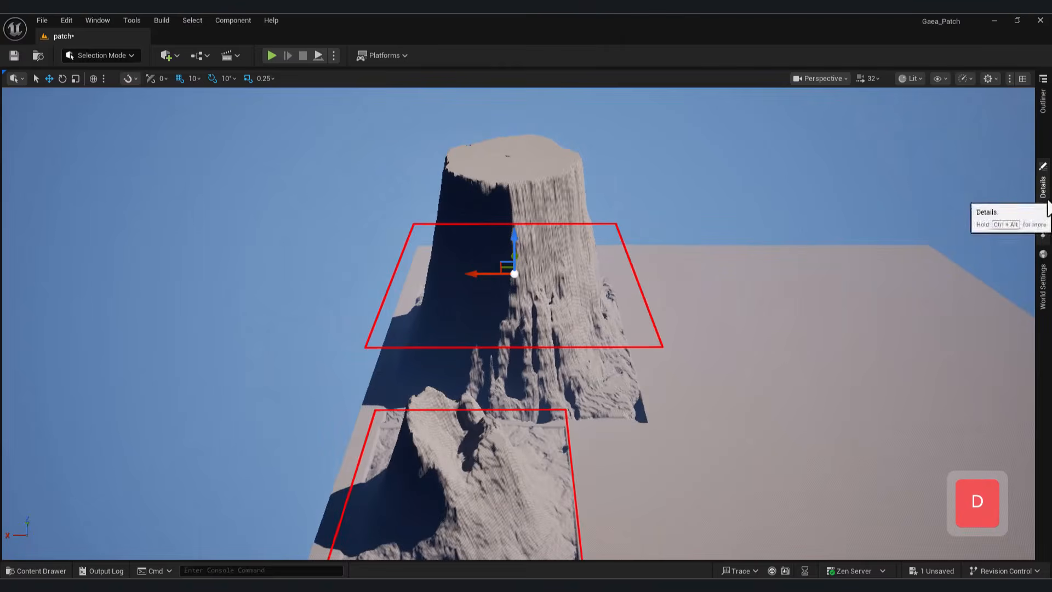
Step: Try Zero in Encoding values of 0.1, 0.5 and 0.3 on the duplicated patch
left_click(1044, 202)
left_click(914, 374)
type("0.1")
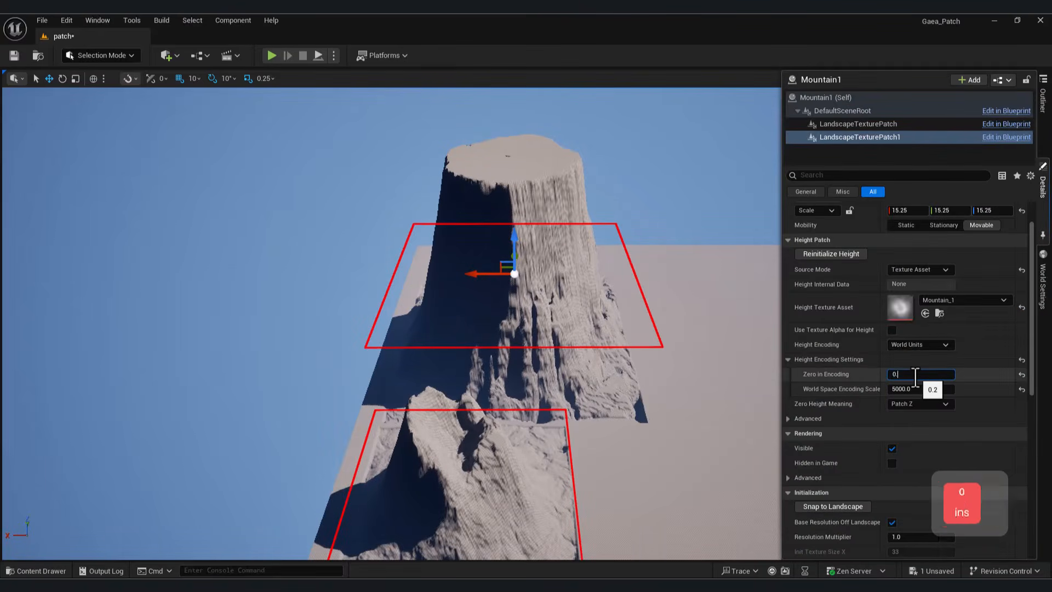
key("Return")
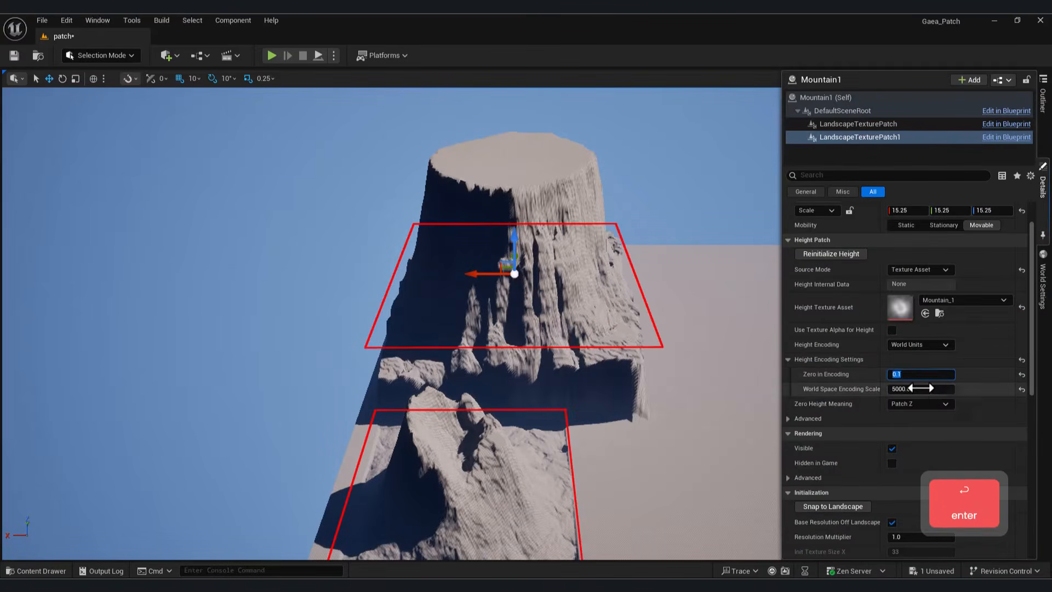
type("0.5")
key("Return")
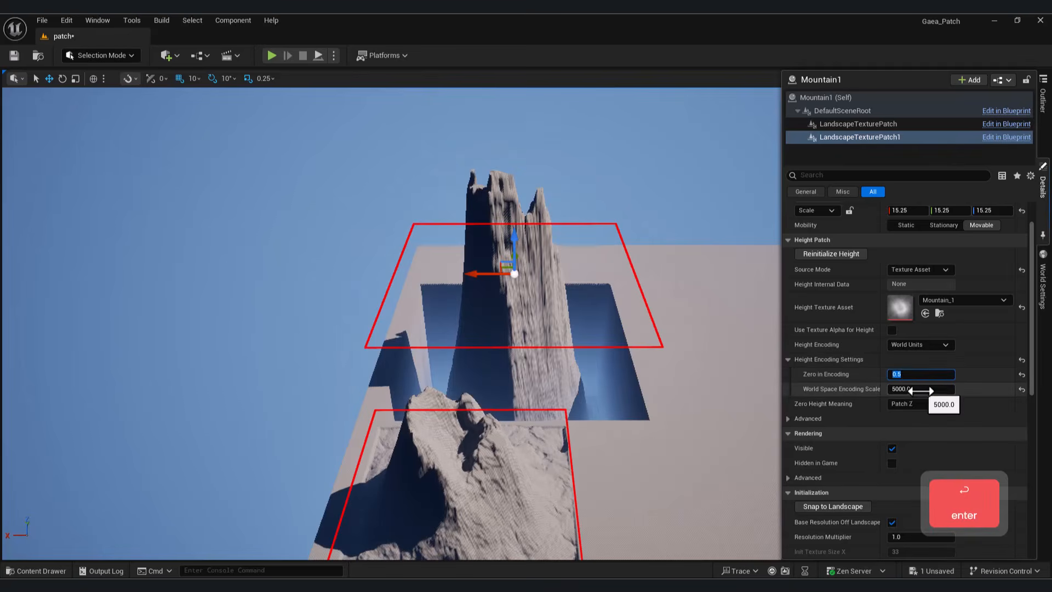
type("0.3")
key("Return")
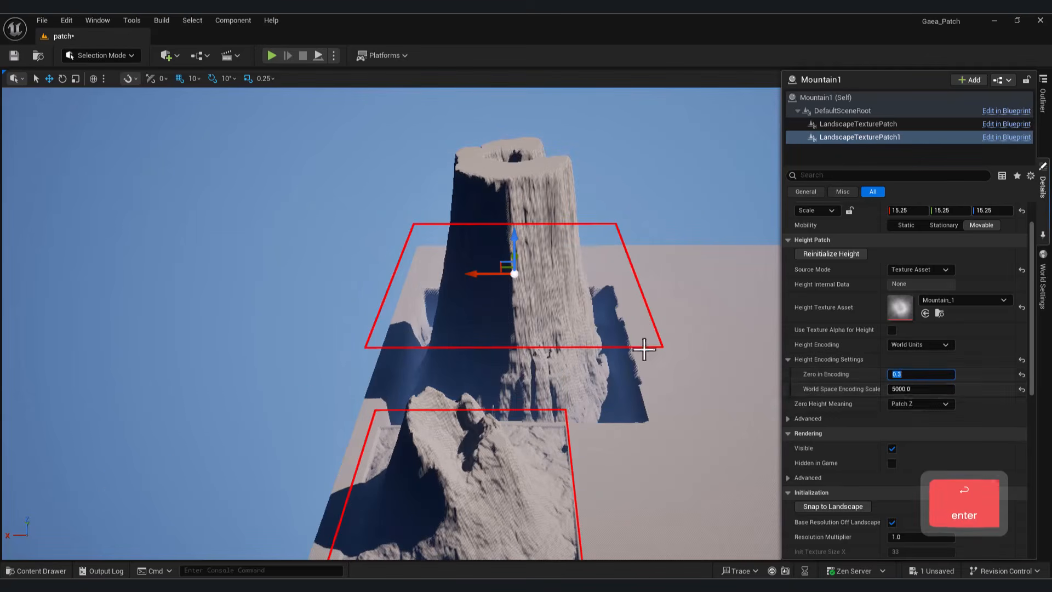
Step: Raise the duplicated patch higher above the landscape
key("d")
right_click_drag(643, 347, 395, 329)
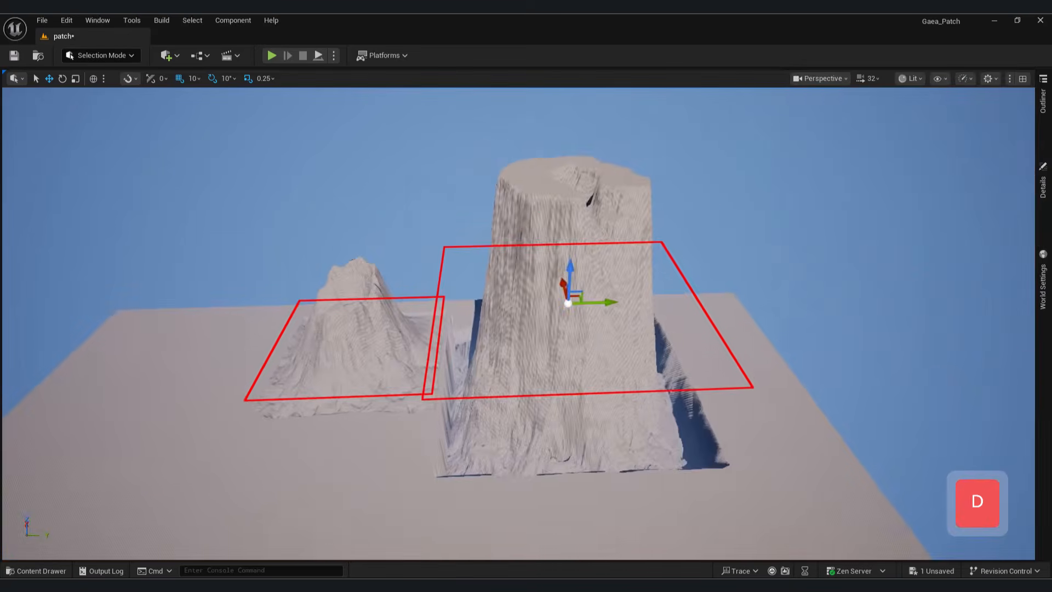
left_click_drag(573, 282, 582, 196)
Step: Set the duplicated patch's Zero in Encoding to 0.2 and its World Space Encoding Scale to 2000
left_click(1046, 189)
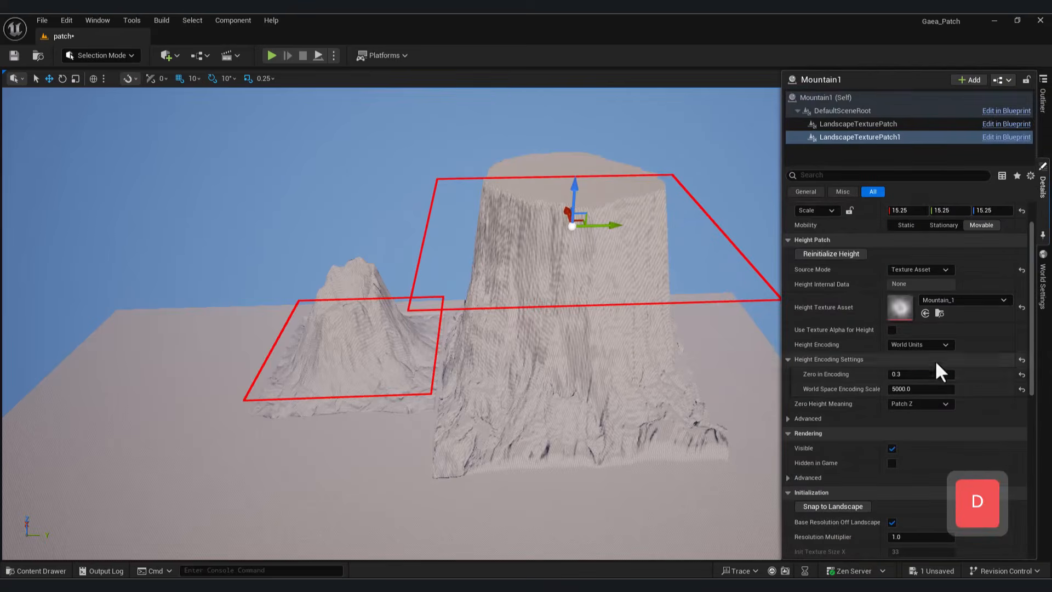
left_click(929, 374)
type("0.2")
key("Return")
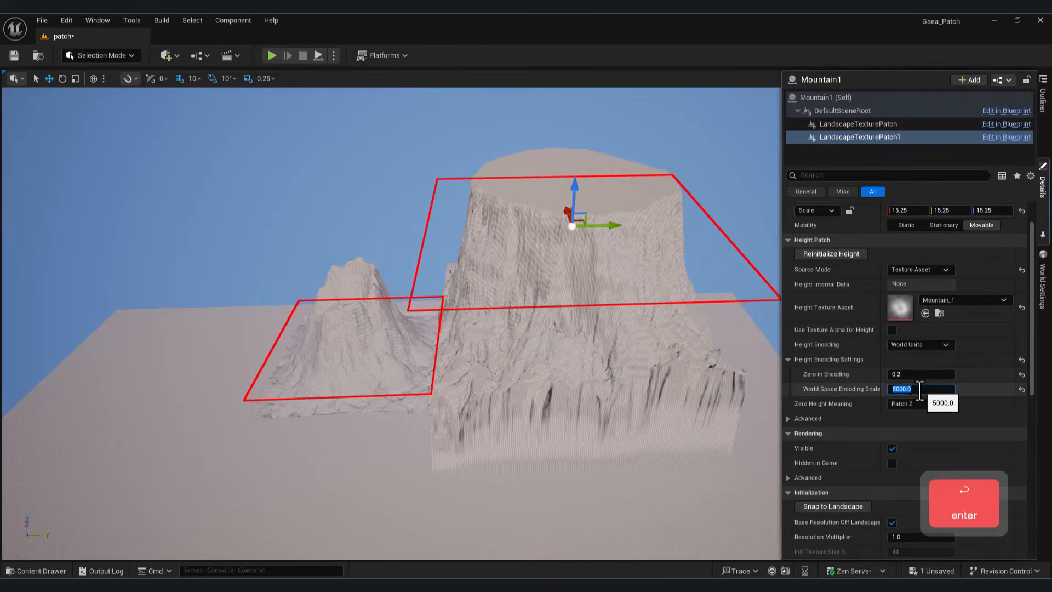
type("2000")
key("Return")
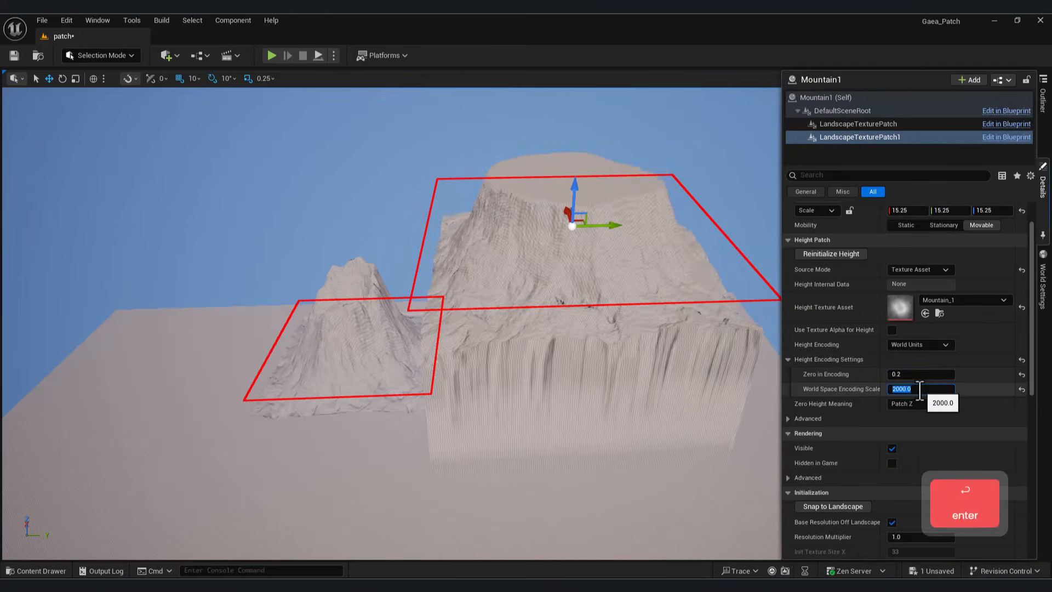
Step: Lower the duplicated patch until its base meets the landscape, and rotate it about the vertical axis
left_click_drag(522, 129, 578, 157)
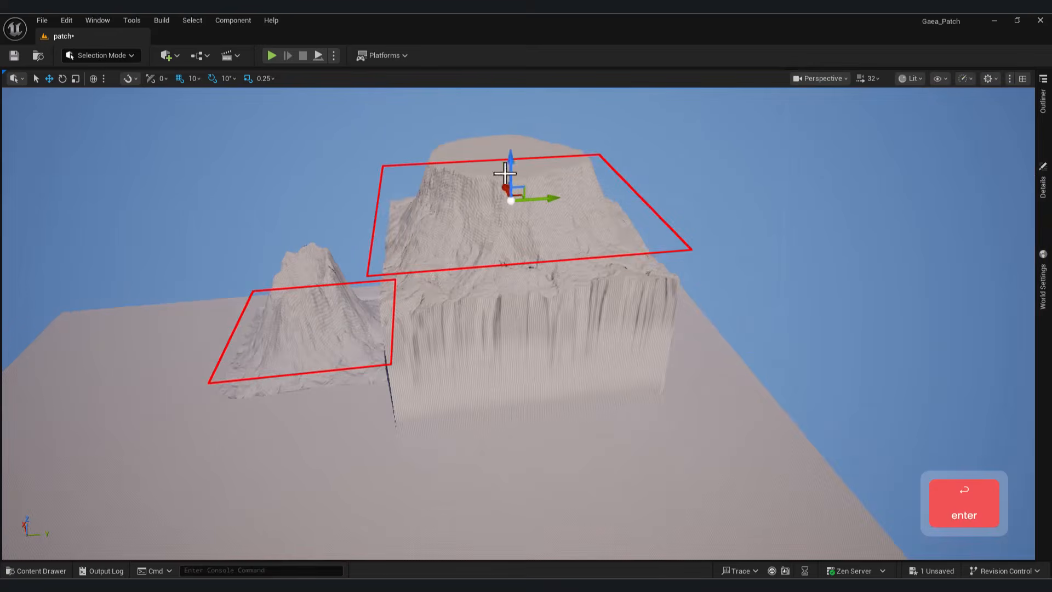
left_click_drag(510, 178, 517, 296)
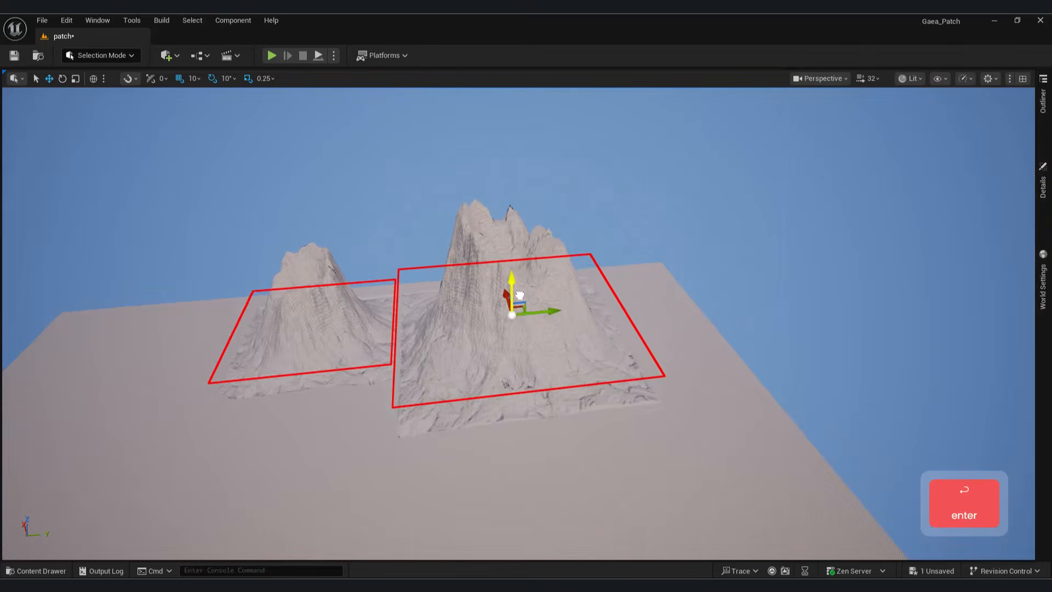
key("d")
right_click_drag(520, 295, 571, 396)
key("a")
key("e")
left_click_drag(588, 424, 538, 411)
key("a")
right_click_drag(537, 411, 569, 383)
key("s")
Step: Duplicate the larger mountain patch and reposition the third patch in front of the two existing mountains
key("ctrl")
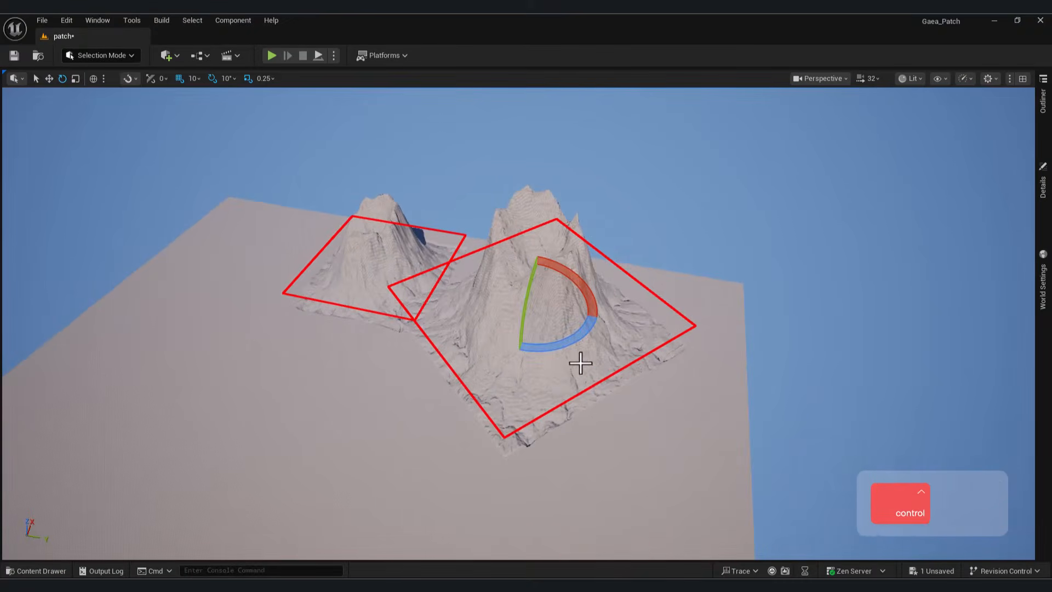
key("w")
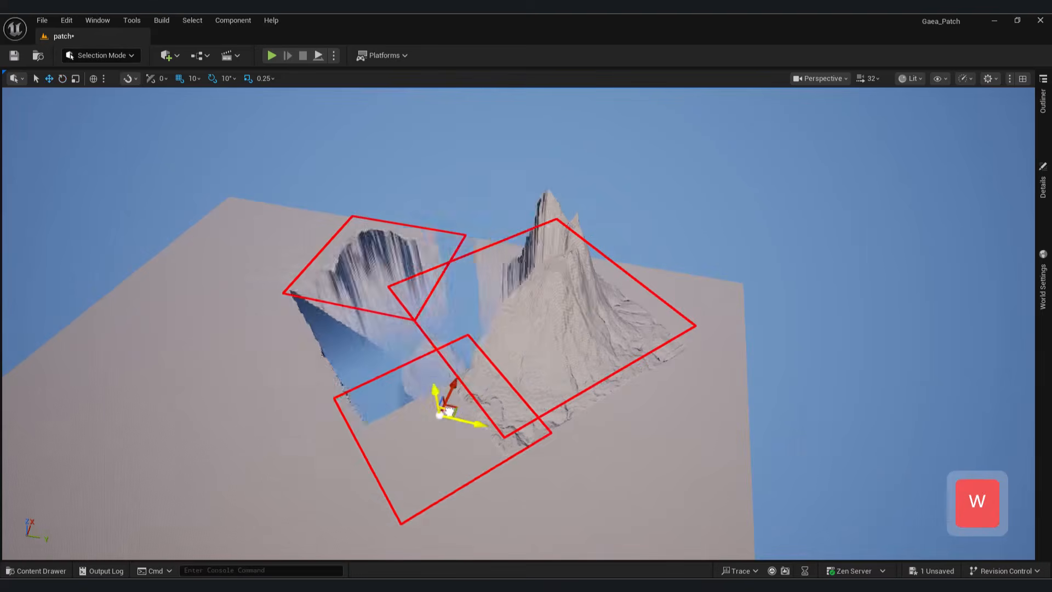
key("a")
right_click_drag(448, 411, 509, 422)
key("ctrl+z")
key("a")
left_click_drag(440, 314, 477, 417)
Step: Examine the arranged mountain patches on the landscape from several angles and distances
left_click(603, 406)
right_click_drag(518, 324, 614, 318)
key("q")
key("a")
key("q")
key("w")
key("d")
key("w")
key("s")
mouse_move(392, 369)
right_mouse_down()
mouse_move(378, 378)
mouse_move(395, 368)
right_mouse_up()
key("d")
key("a")
right_click_drag(523, 395, 519, 433)
key("d")
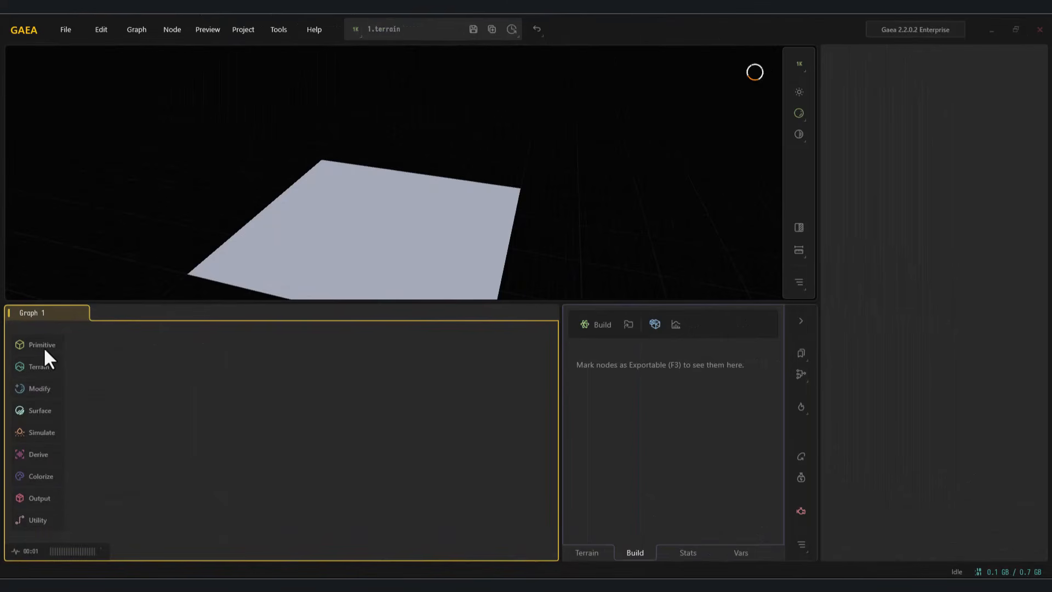
Step: Switch to Gaea and add a Canyon node to the empty graph
mouse_move(42, 345)
mouse_move(98, 358)
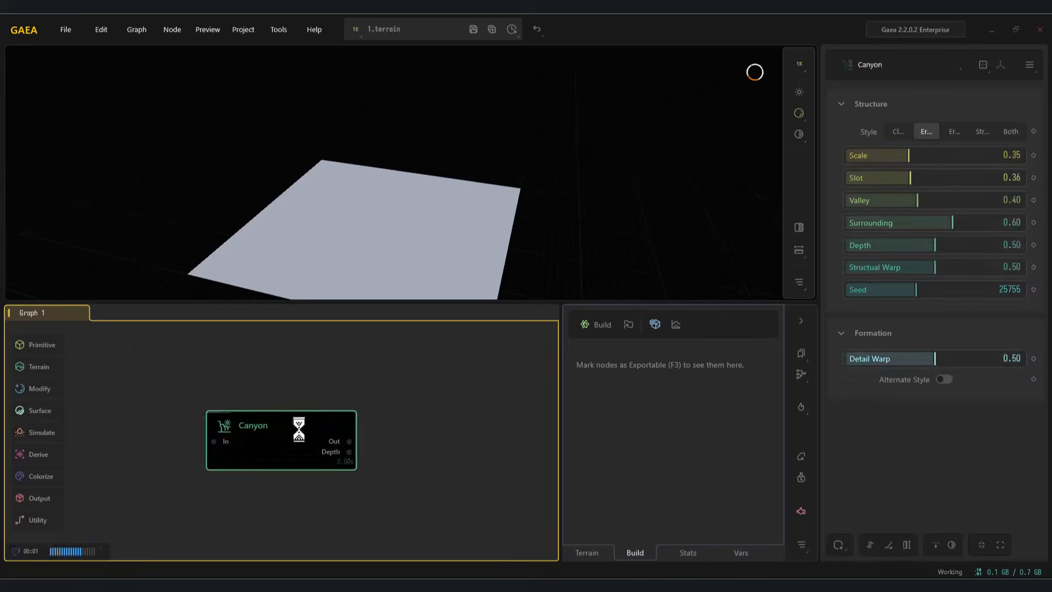
Step: Set the Canyon node's Scale to 0.22 and Slot to 0.27
key("d")
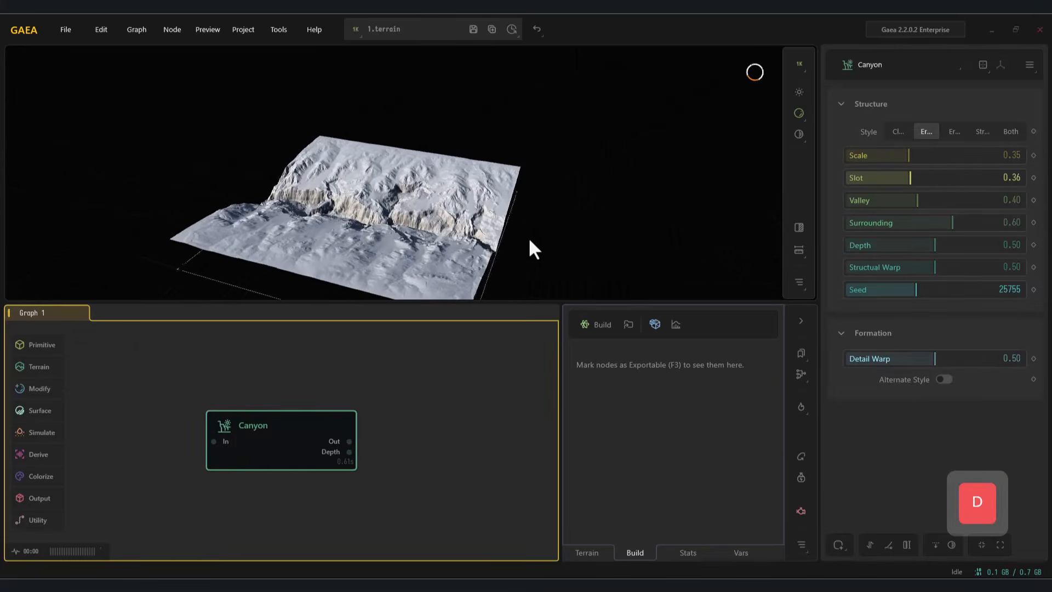
left_click_drag(459, 238, 399, 223, "alt")
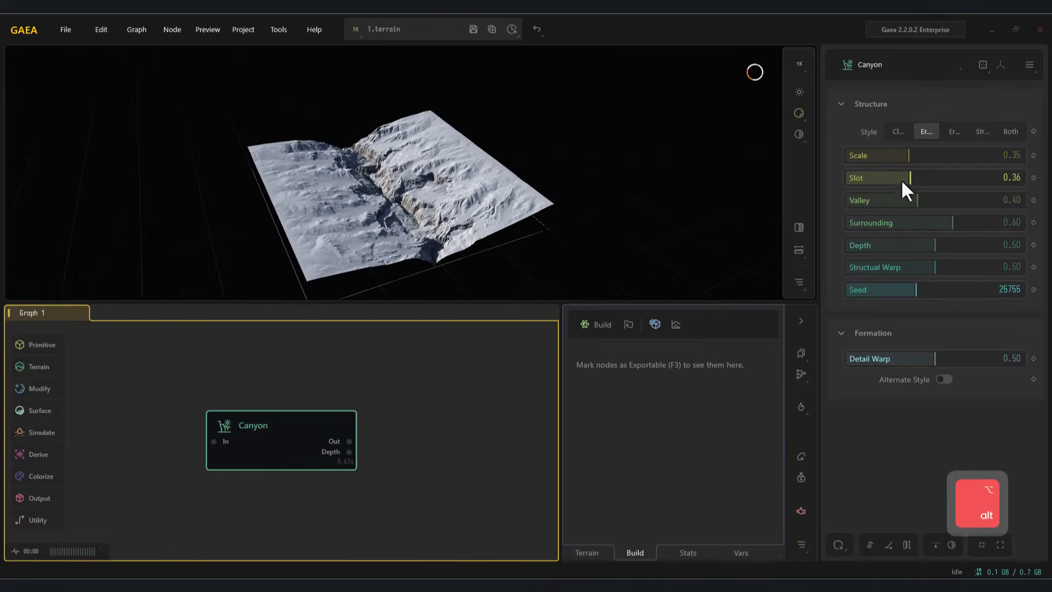
left_click_drag(908, 154, 894, 177)
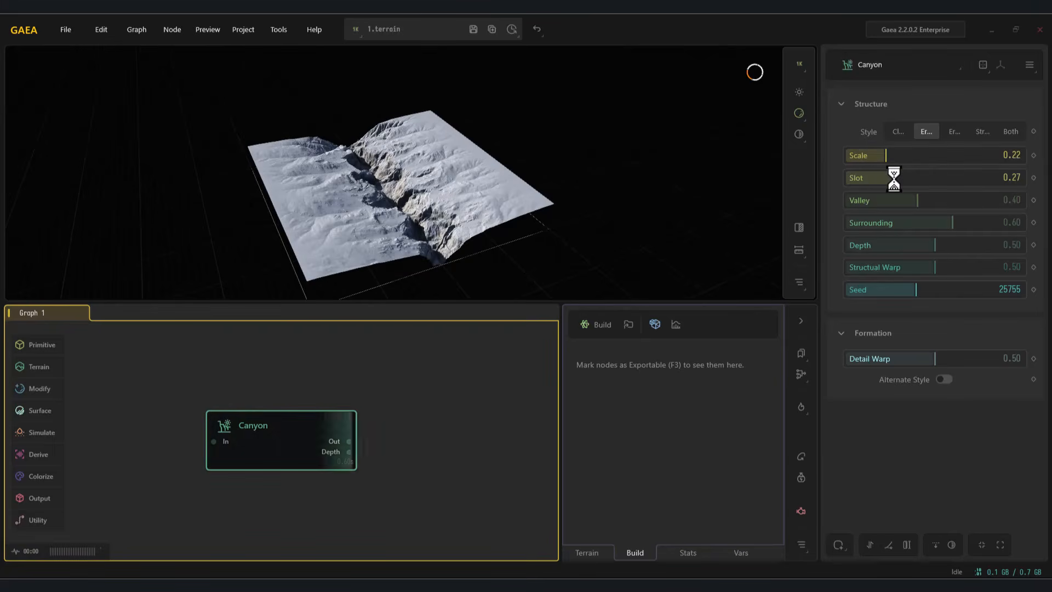
Step: Mark the Canyon node for export with PNG16 as its output format
right_click(281, 432)
left_click(337, 311)
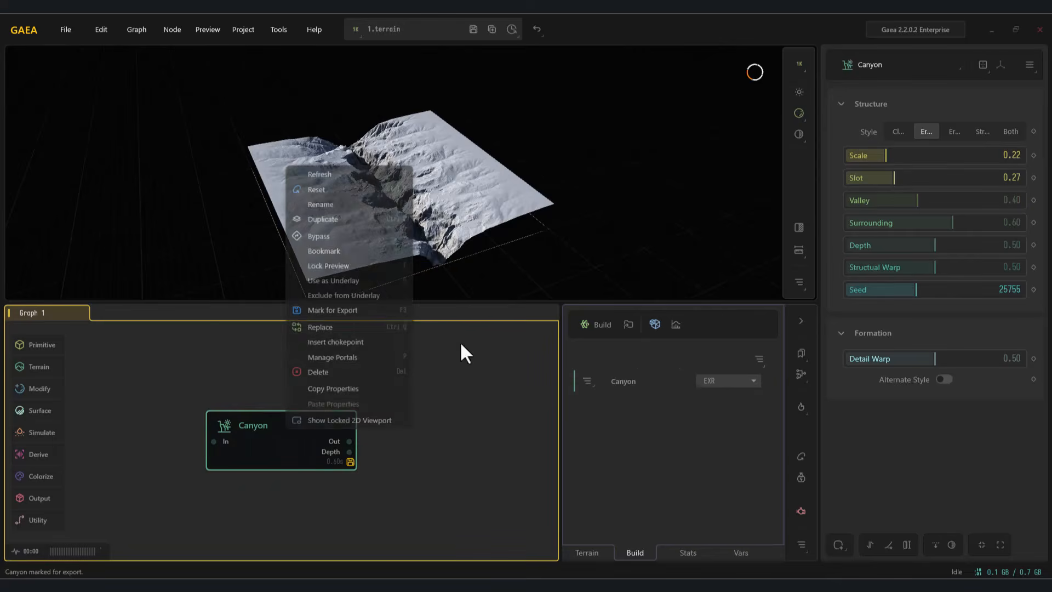
left_click(723, 380)
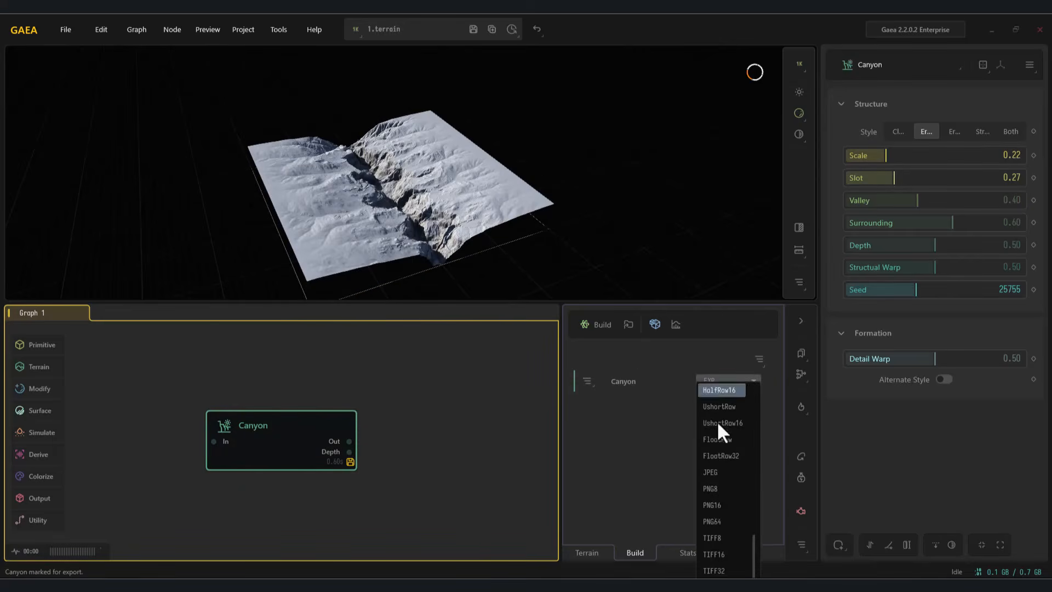
left_click(711, 505)
Step: Check the build resolution and Height destination folder, and build the canyon terrain files
left_click(655, 324)
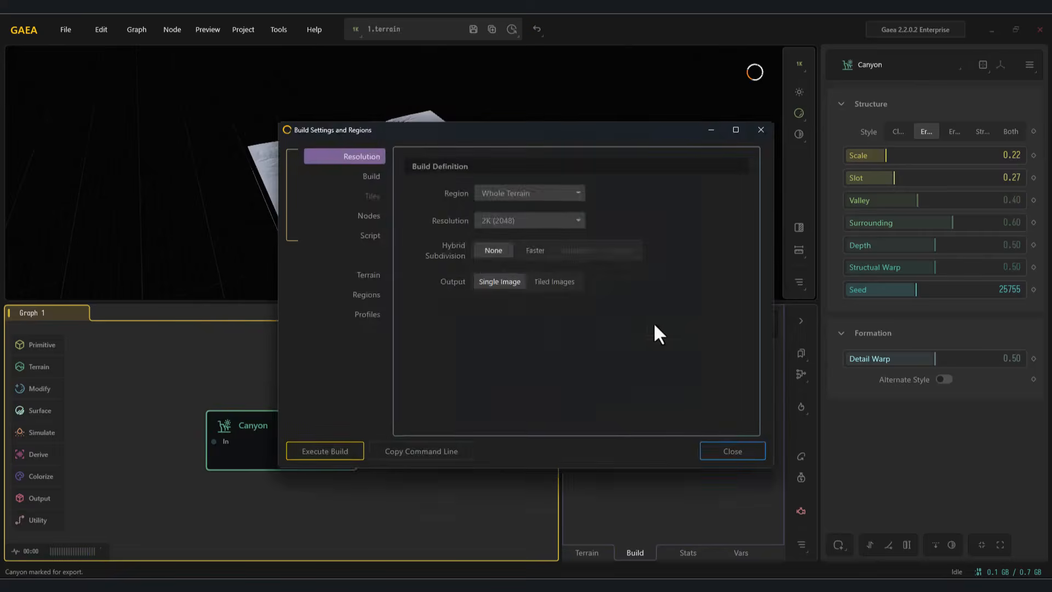
left_click(371, 178)
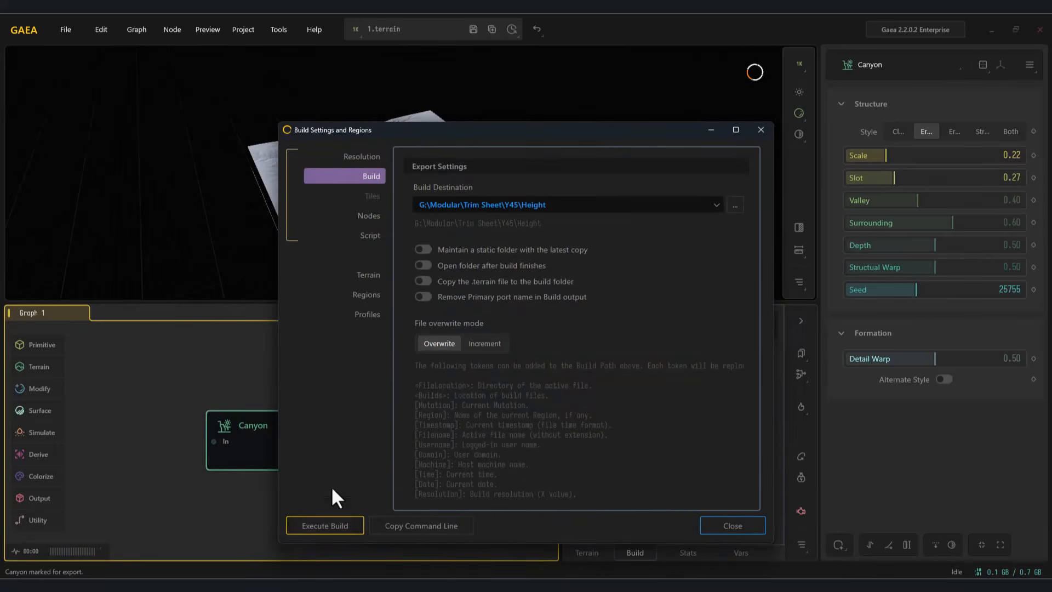
left_click(326, 528)
left_click(484, 288)
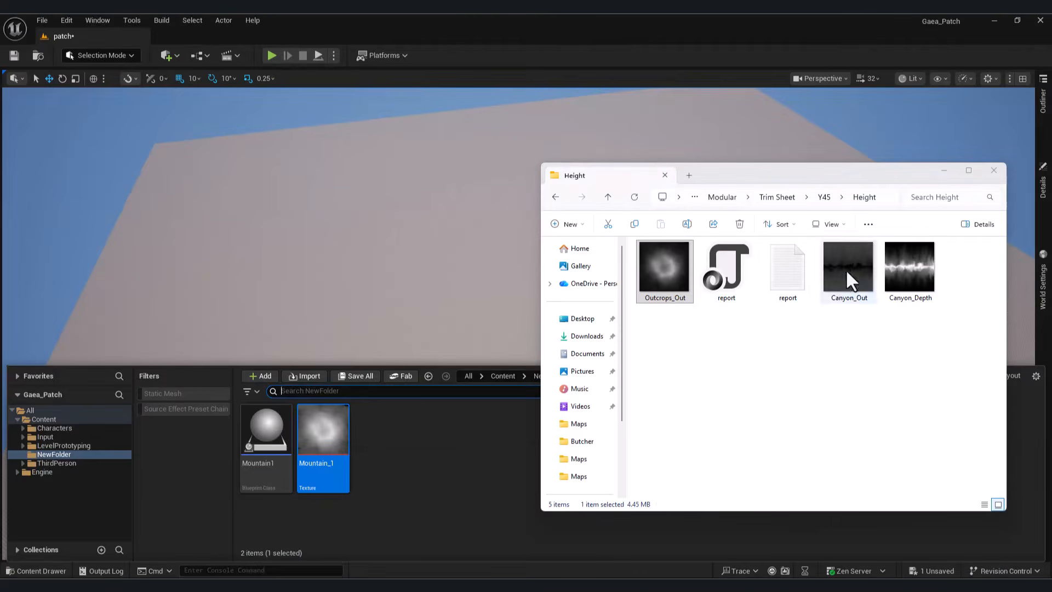
Step: In Unreal Engine, import the Canyon_Out height map into NewFolder and duplicate the Mountain1 blueprint under the name Canyon
left_click_drag(847, 269, 570, 442)
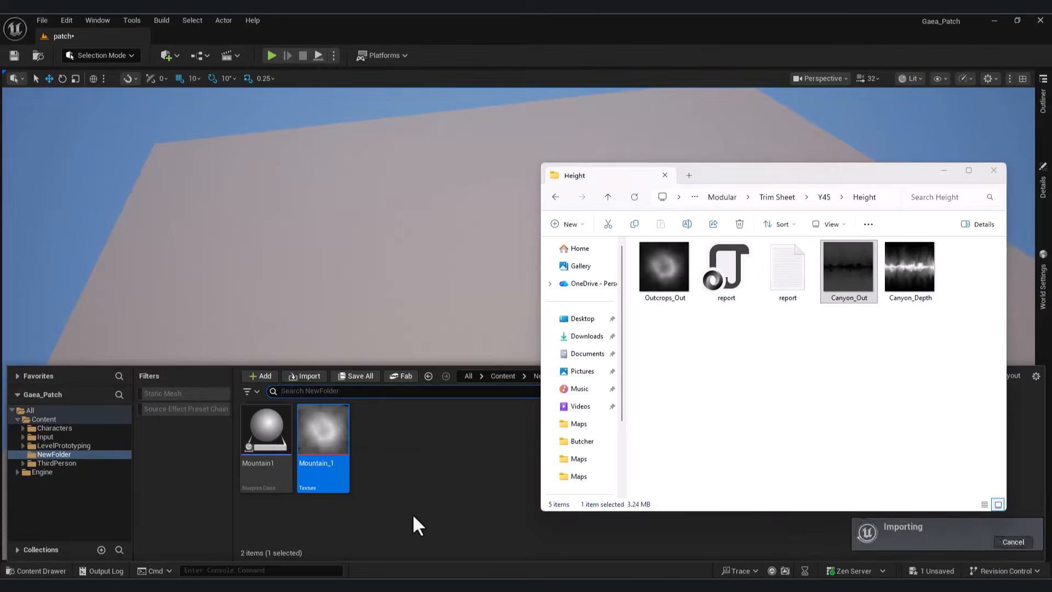
right_click(461, 433)
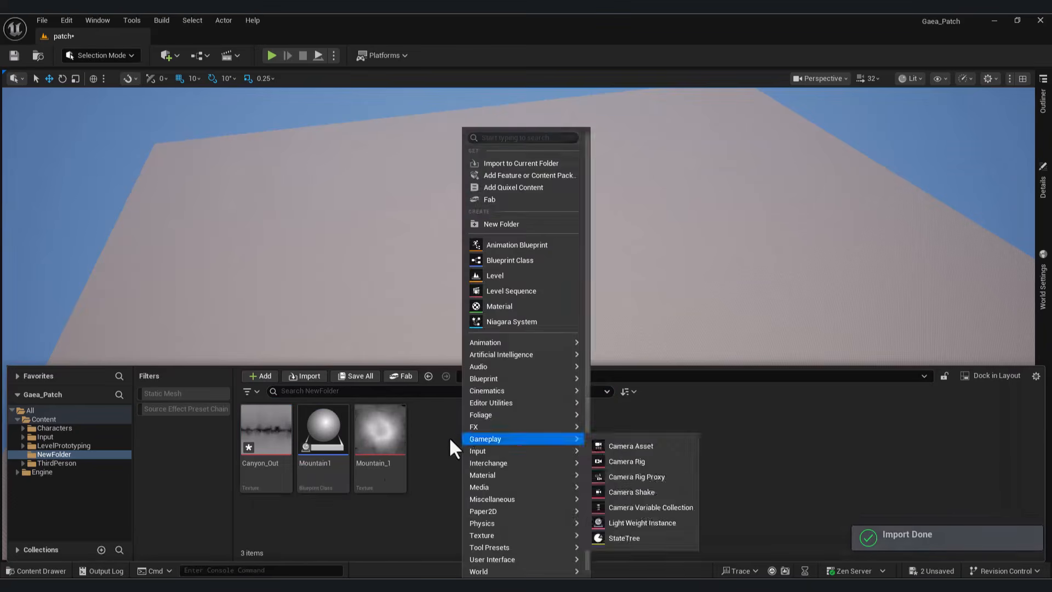
left_click(323, 433)
key("ctrl+c")
key("ctrl+v")
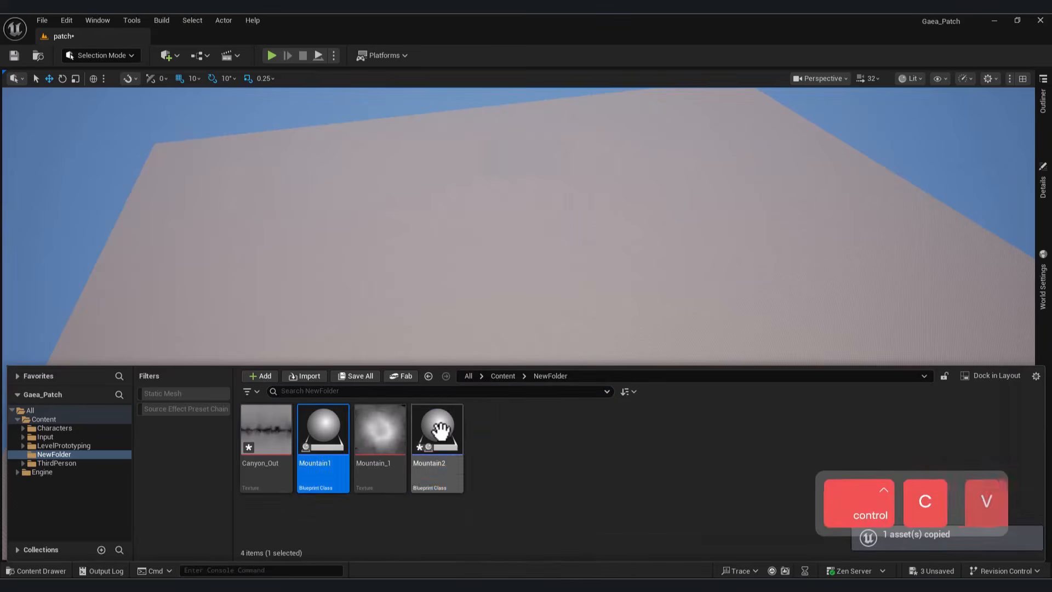
key("F2")
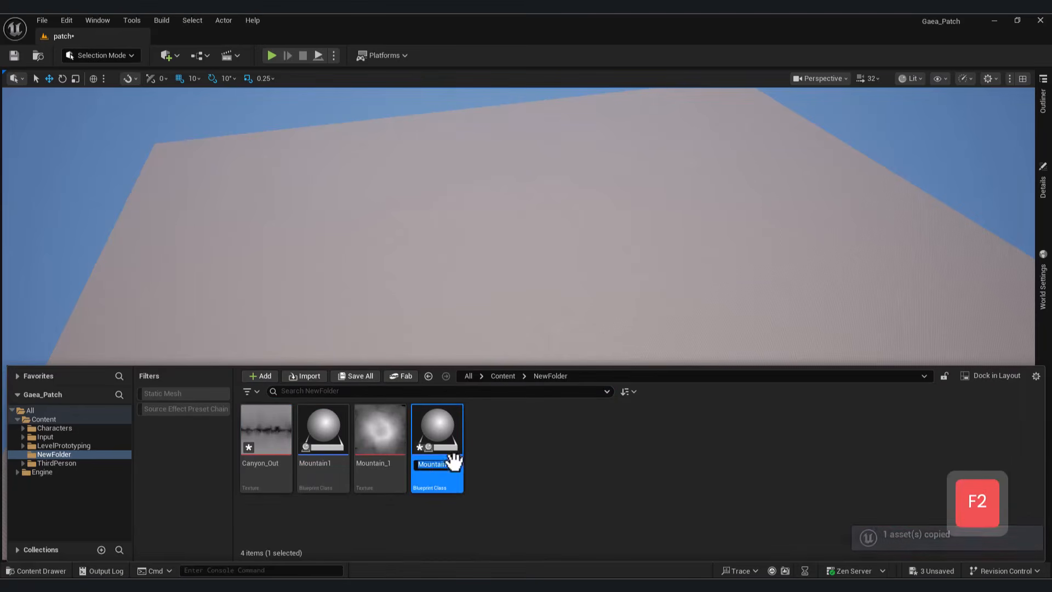
type("Can")
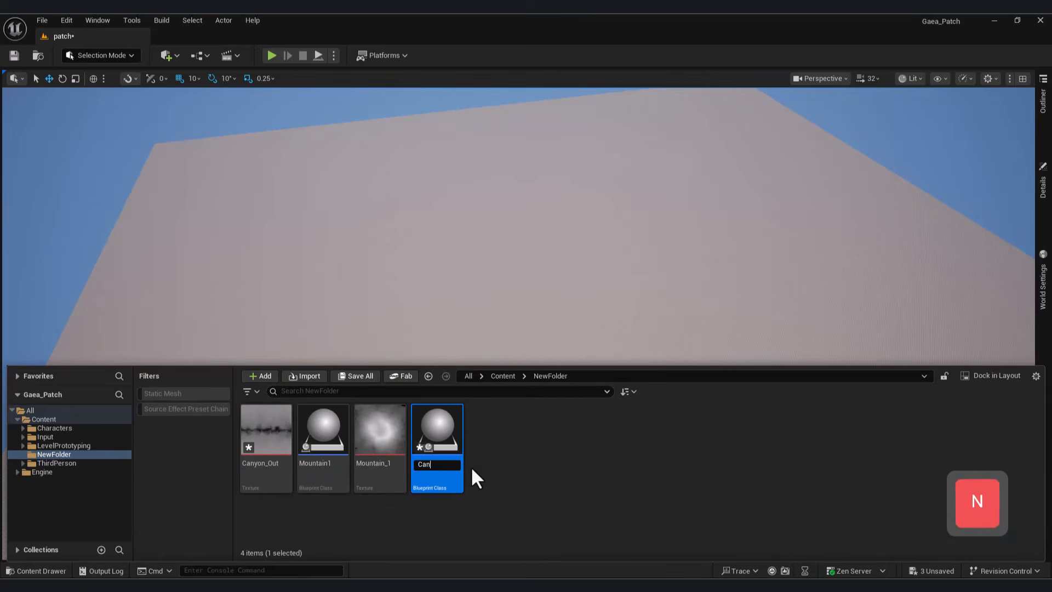
type("yon")
key("Return")
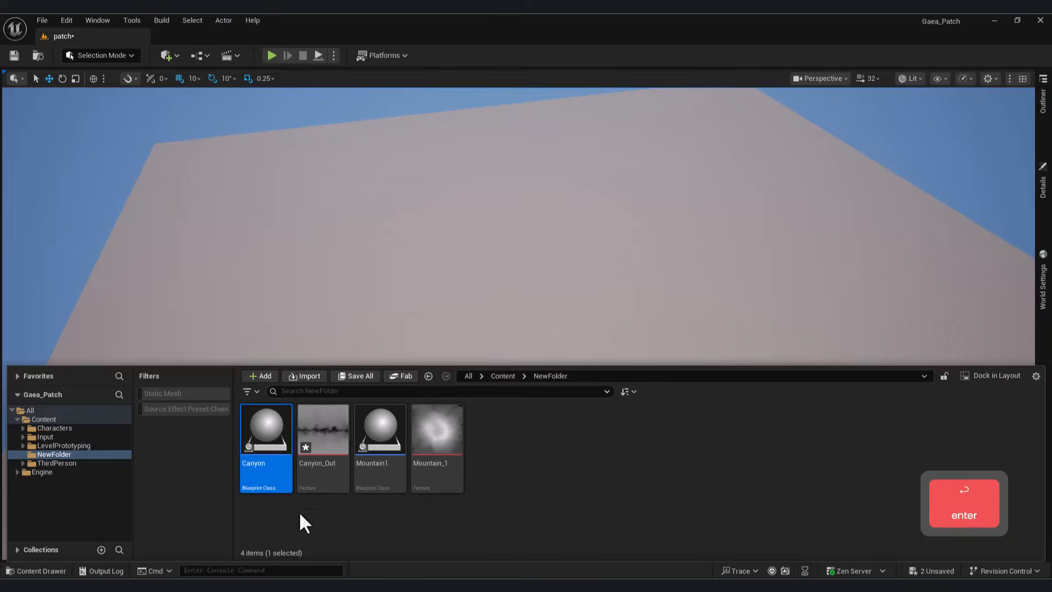
Step: Open the Canyon blueprint and assign Canyon_Out as the height texture asset of its landscape texture patch
double_click(269, 433)
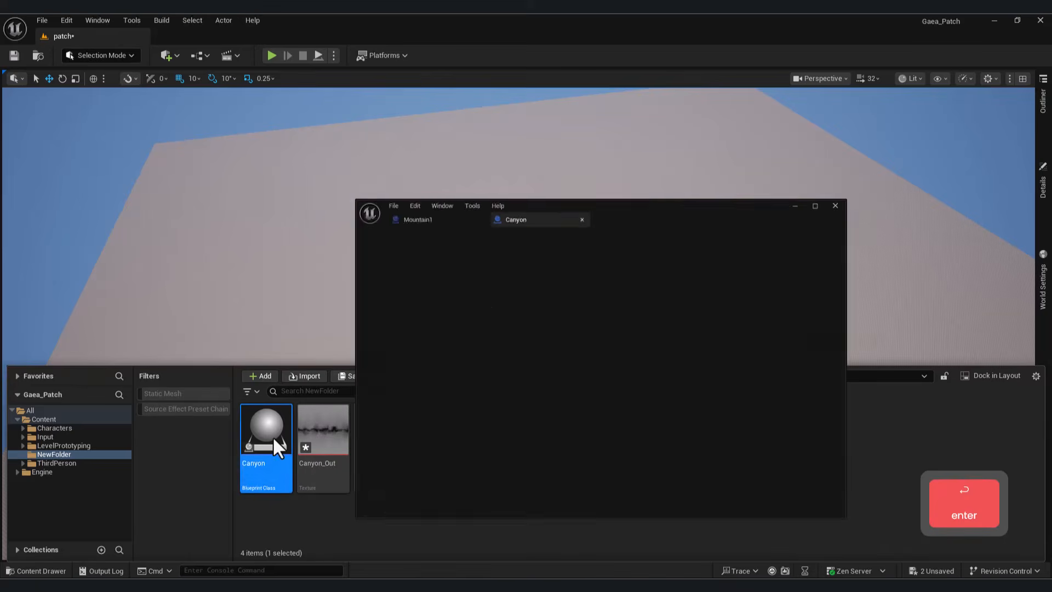
left_click(451, 212)
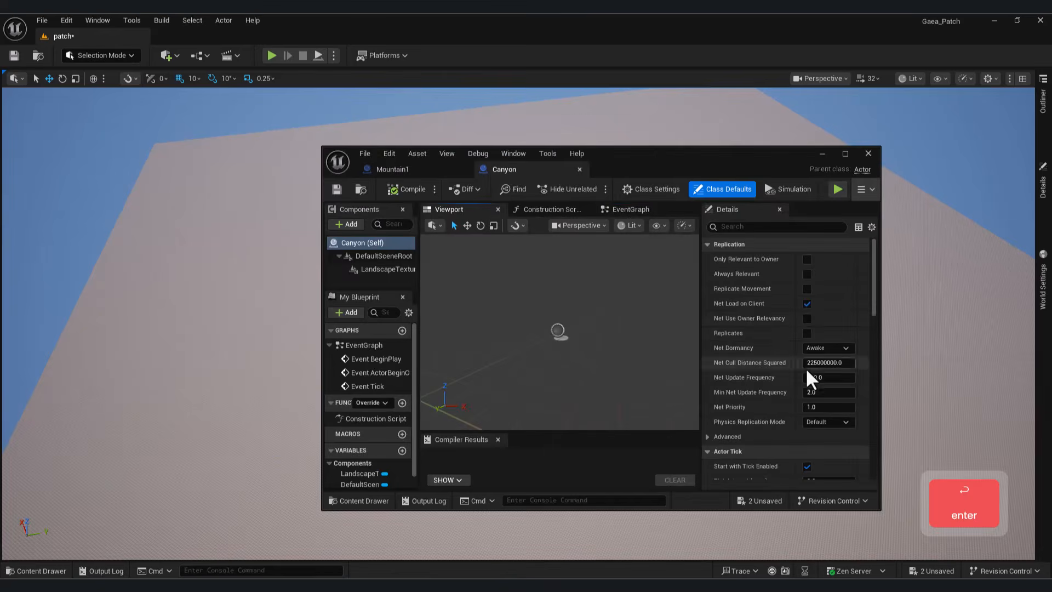
scroll(806, 369, "down", 10)
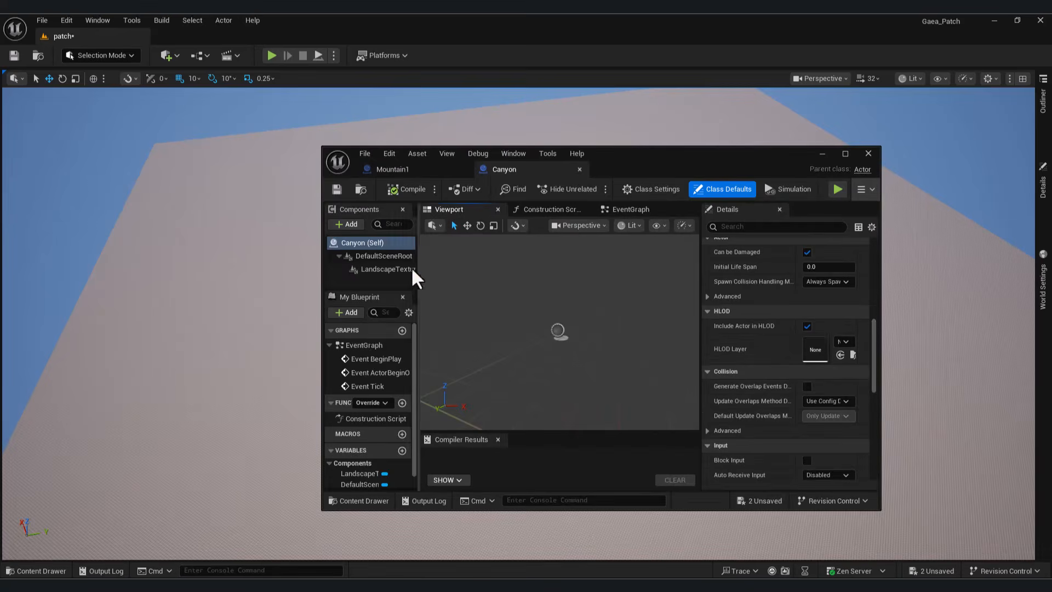
left_click(387, 270)
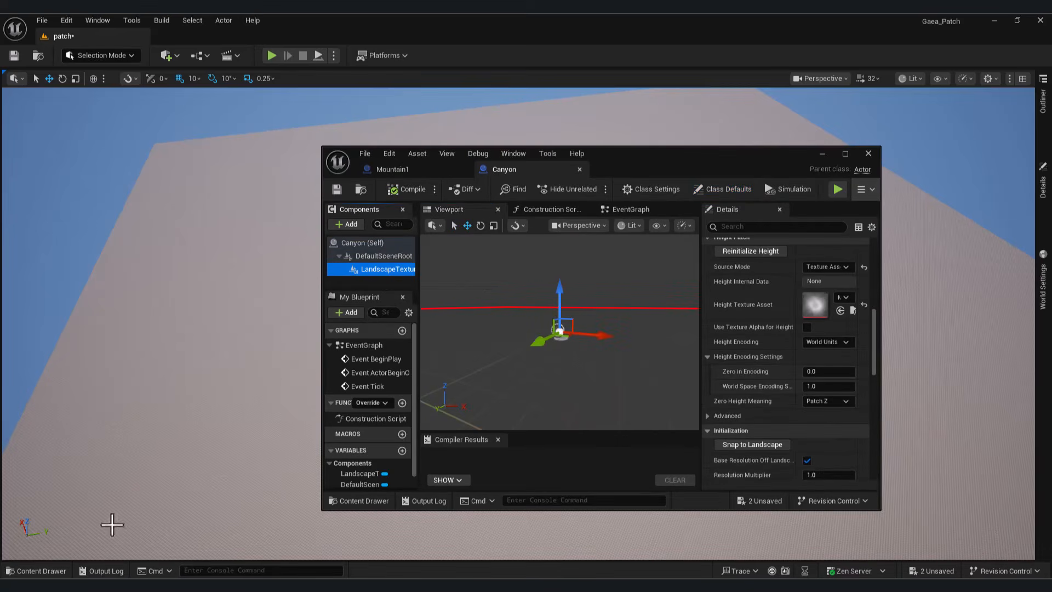
left_click(36, 571)
left_click_drag(653, 171, 828, 138)
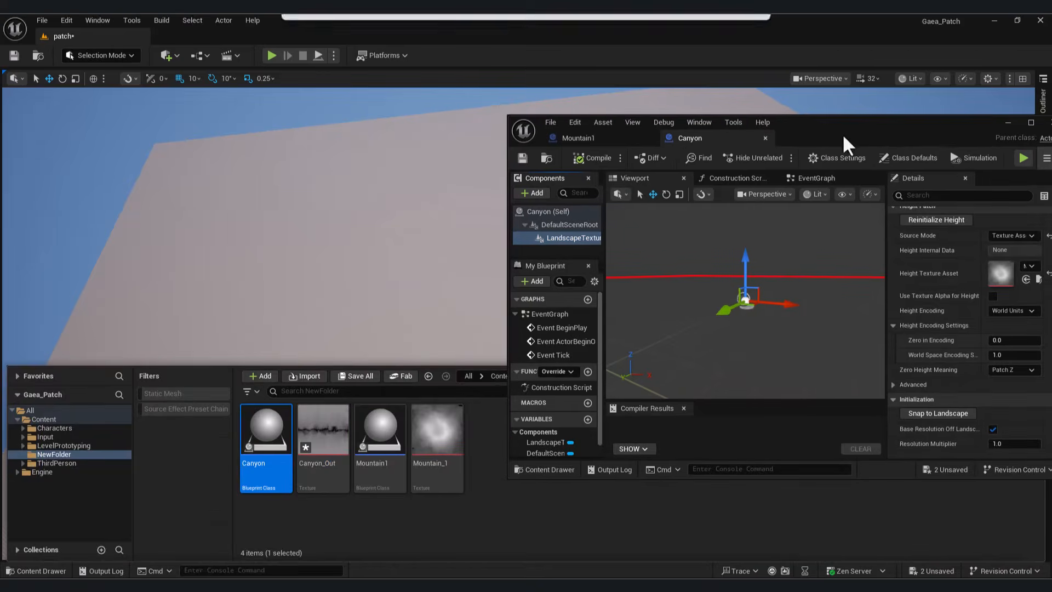
left_click(340, 421)
left_click(1016, 277)
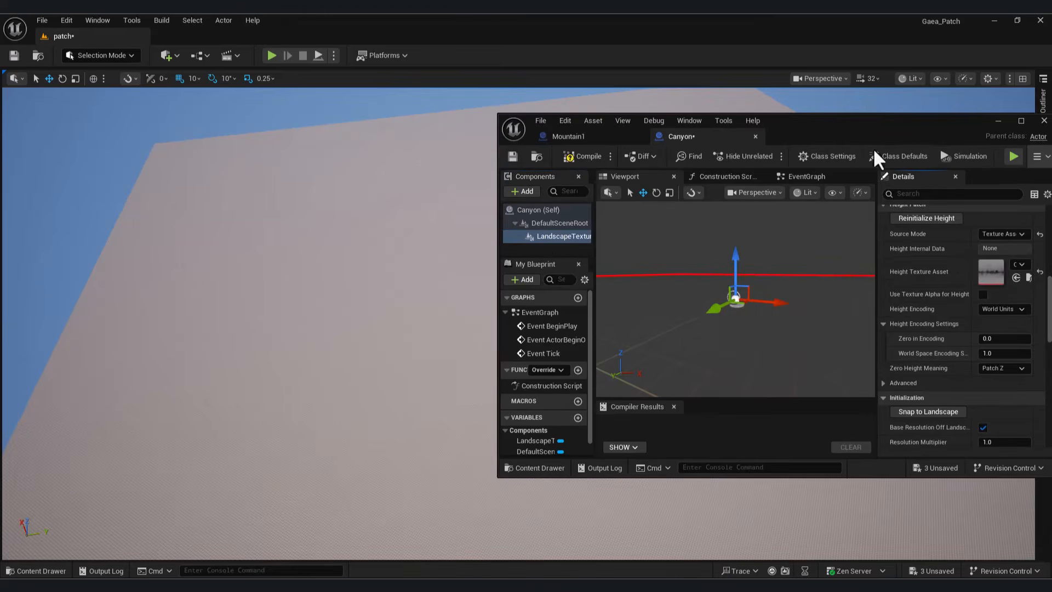
Step: Compile and save the Canyon blueprint, and minimize its editor window
left_click_drag(916, 127, 740, 160)
left_click(415, 193)
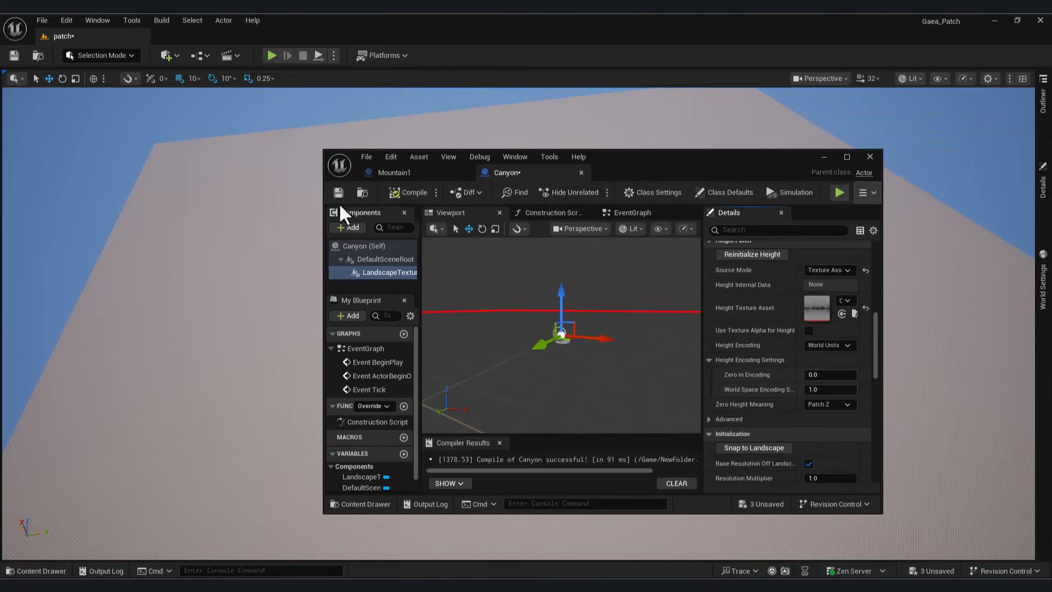
left_click(824, 157)
Step: Place the Canyon blueprint on the open area of the landscape
left_click(35, 571)
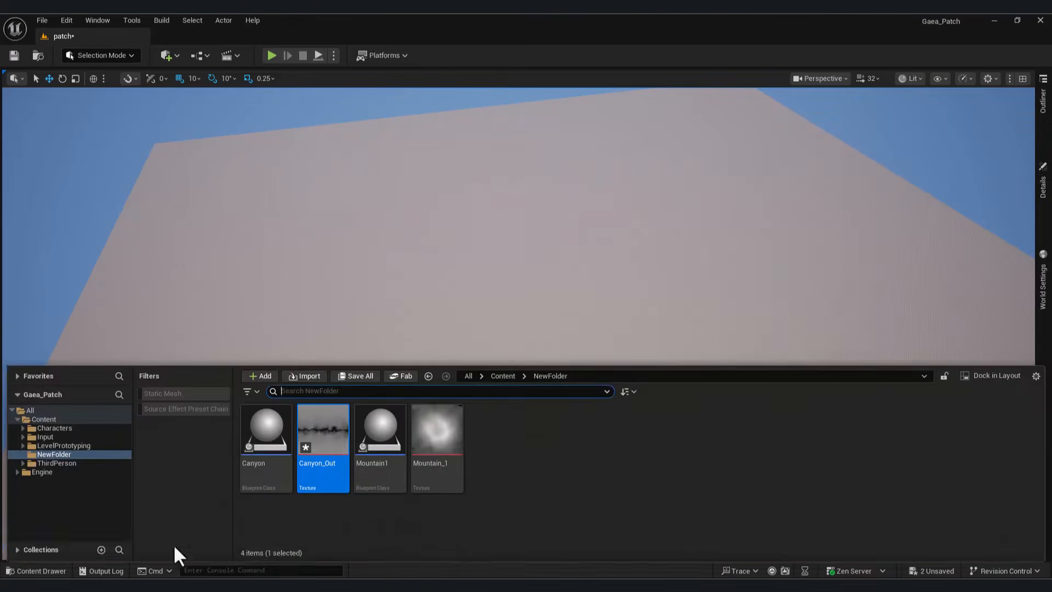
left_click(540, 255)
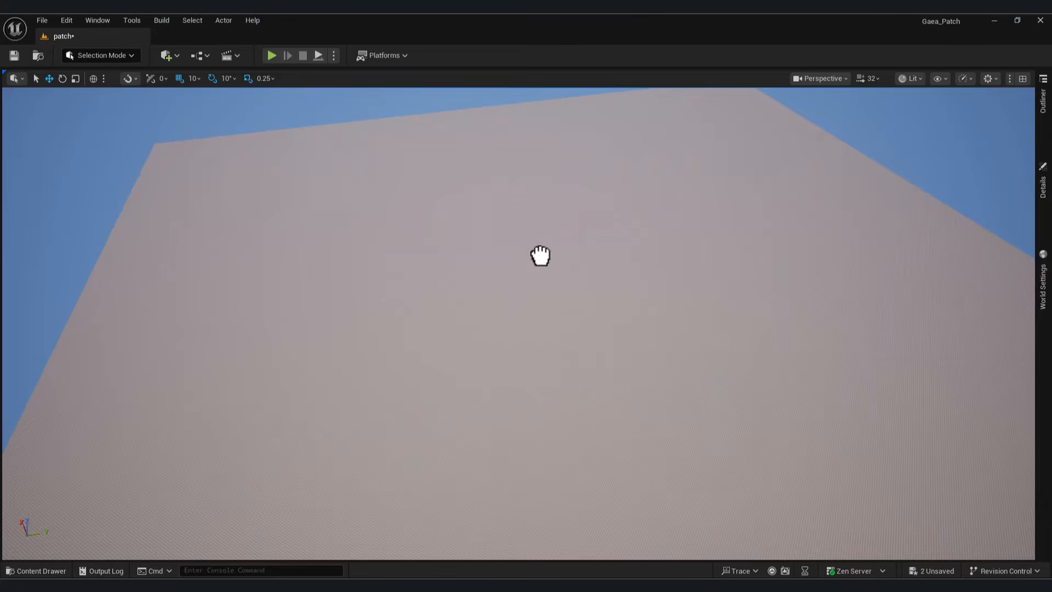
right_click_drag(510, 274, 509, 312)
key("w")
key("s")
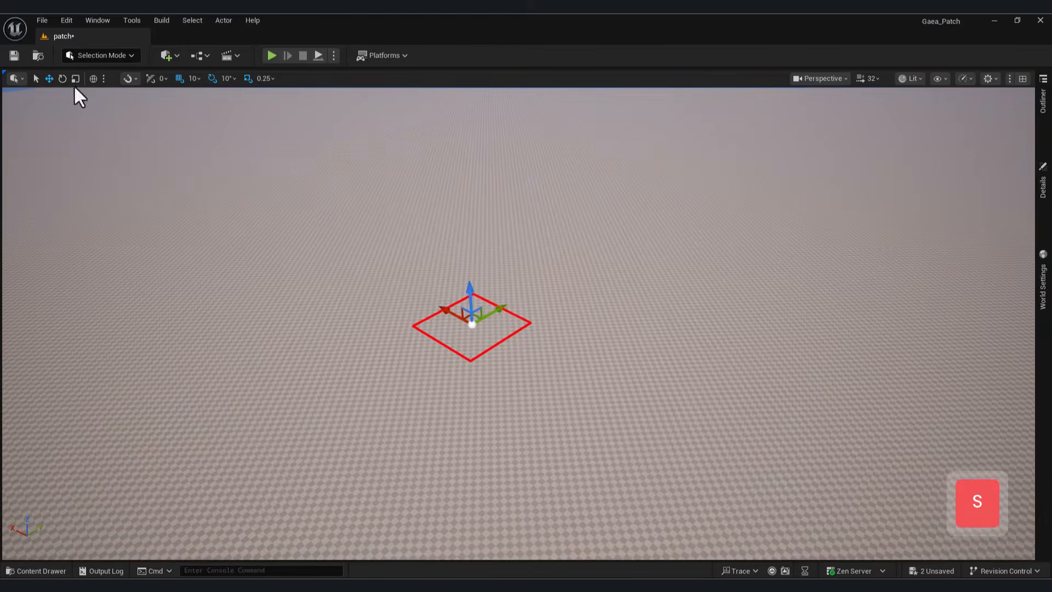
Step: Scale the Canyon patch up uniformly so it covers a much larger area of the landscape
left_click_drag(472, 324, 624, 374)
key("s")
right_click_drag(677, 425, 1049, 248)
key("w")
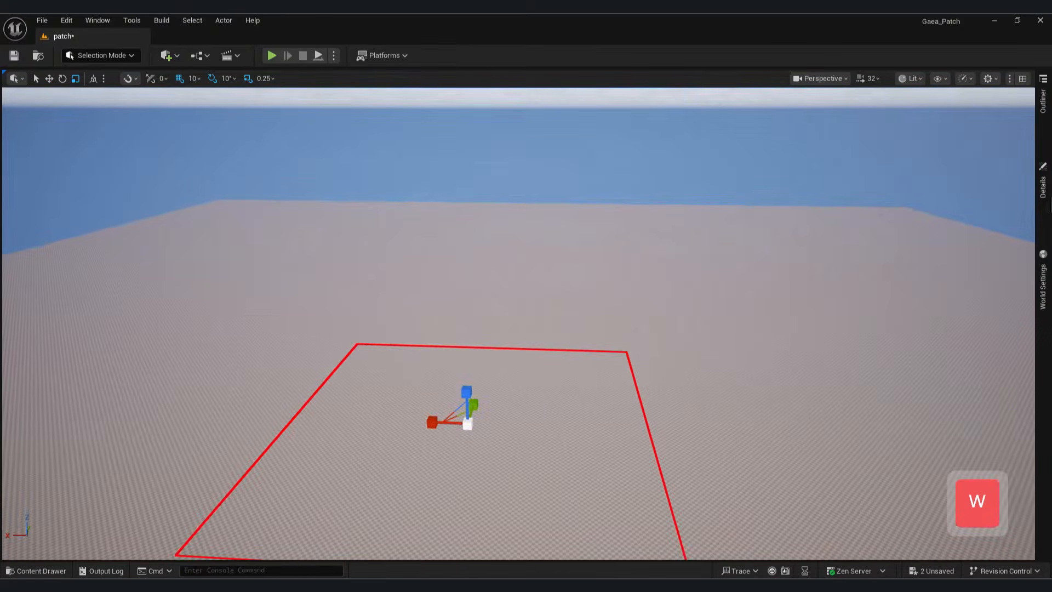
Step: Set the Canyon texture patch's Zero in Encoding to 0.2 and its World Space Encoding Scale to 1000
left_click(1043, 184)
left_click(862, 123)
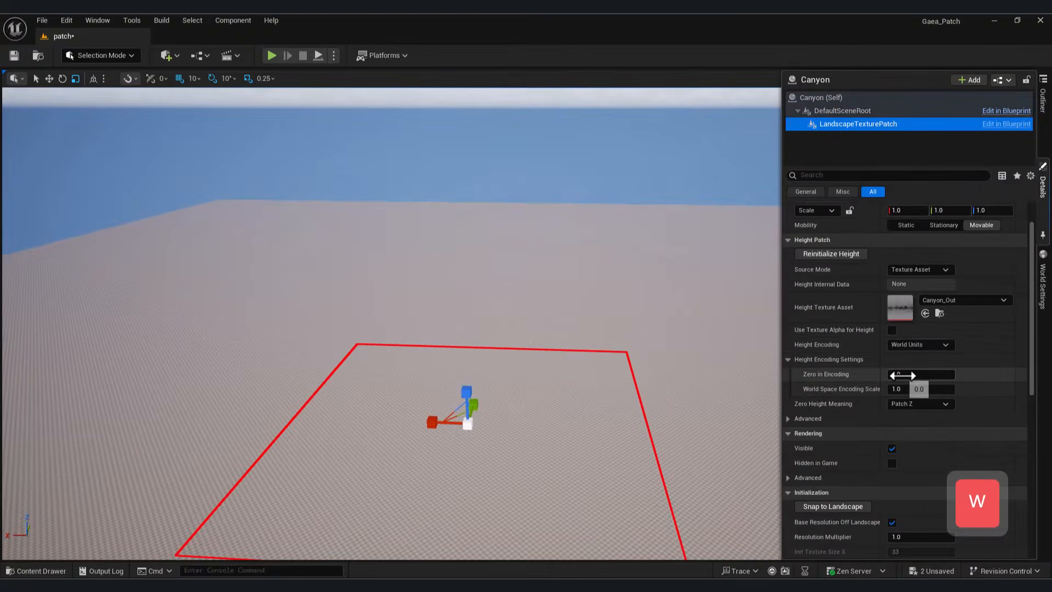
left_click(926, 375)
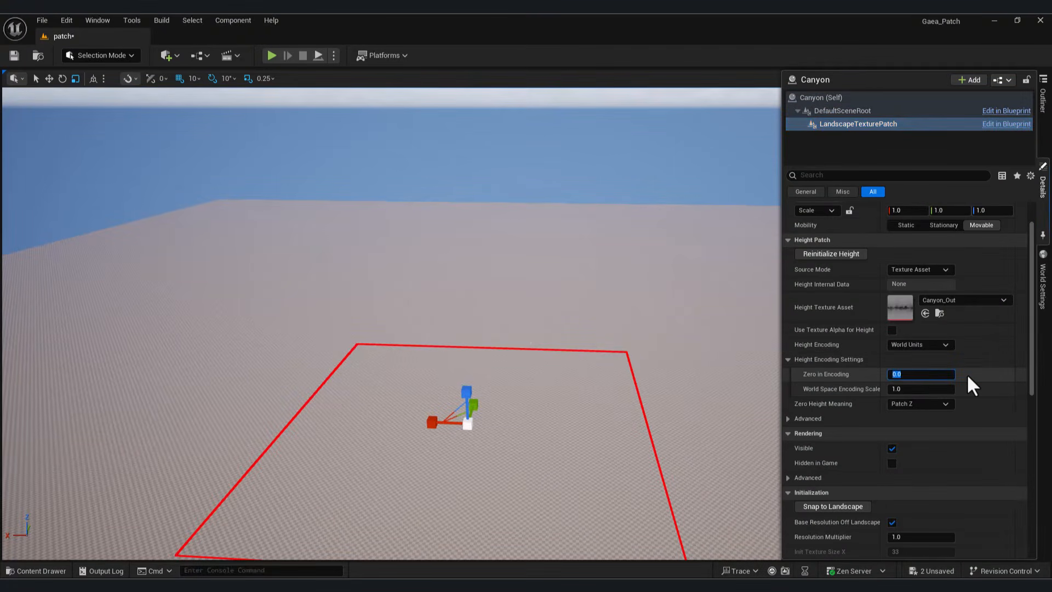
type("0.5")
key("Return")
left_click(1041, 205)
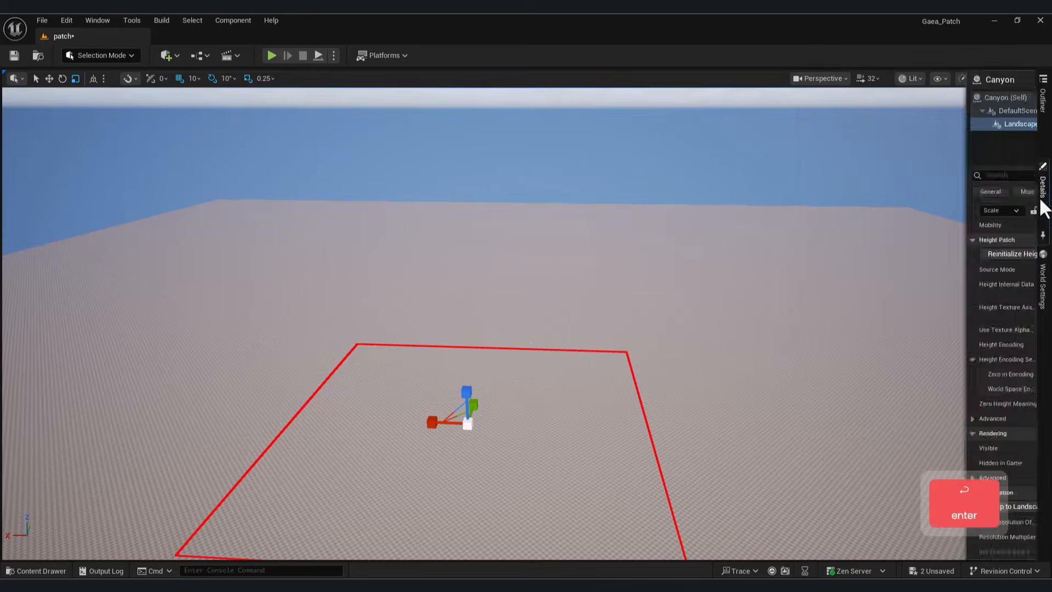
left_click(902, 389)
type("100")
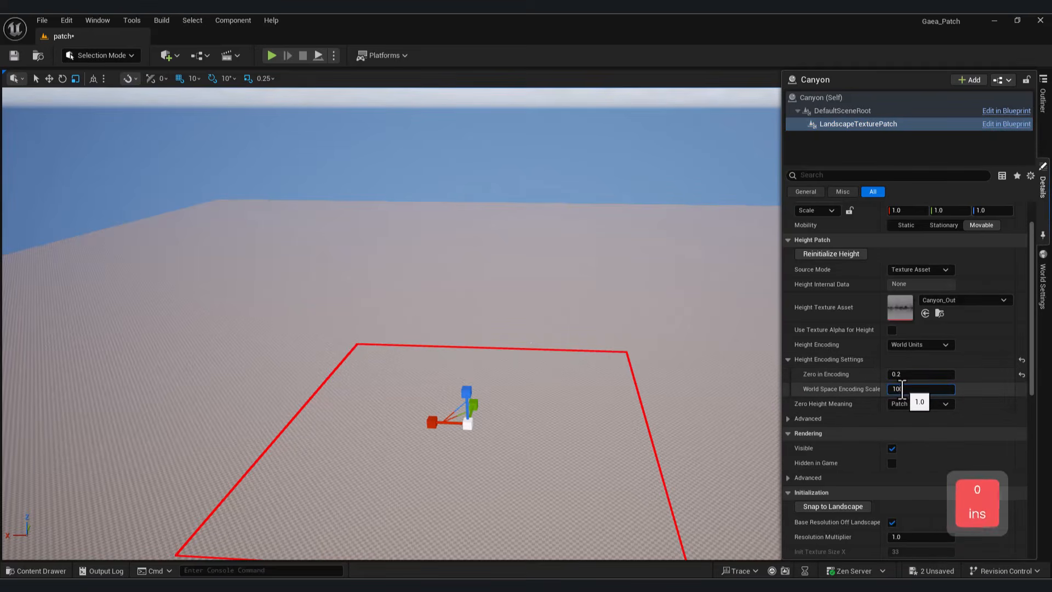
type("0")
key("Return")
Step: Enlarge the Canyon patch further with a uniform scale
key("d")
right_click_drag(681, 436, 600, 407)
key("a")
key("s")
key("d")
key("w")
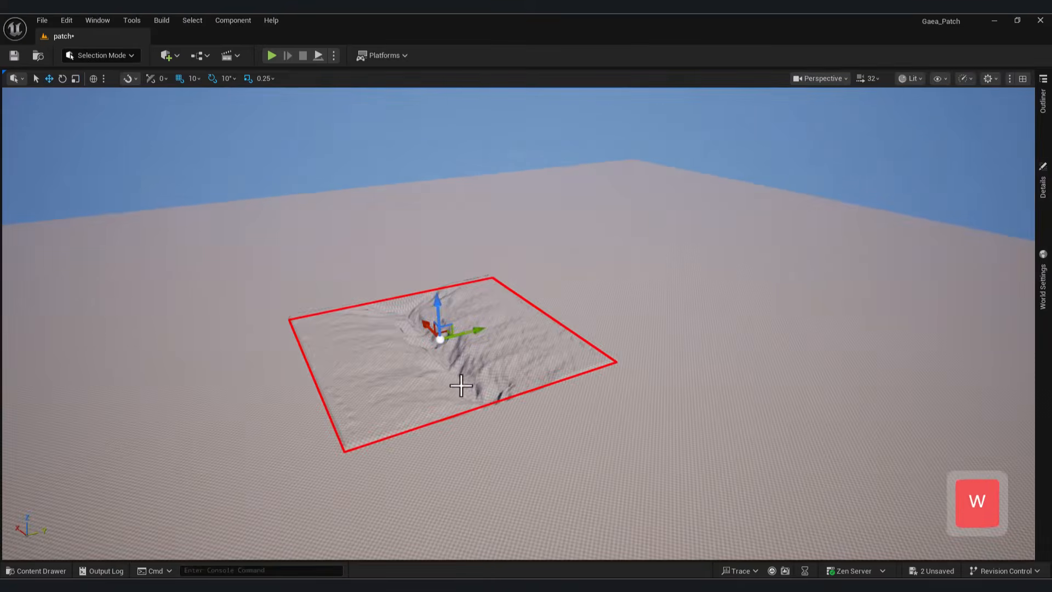
key("w")
key("a")
right_click_drag(461, 386, 488, 433)
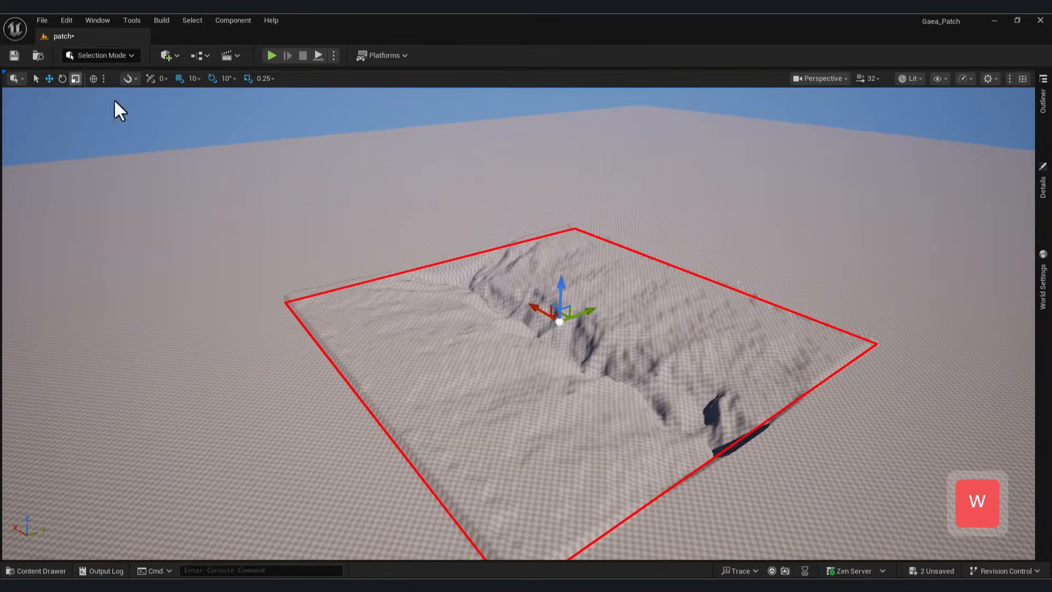
left_click_drag(554, 328, 598, 285)
Step: Examine the canyon on the landscape from several angles and distances
key("s")
right_click_drag(545, 365, 609, 374)
key("a")
left_click(436, 404)
key("w")
right_click_drag(471, 365, 296, 366)
key("d")
key("s")
key("s")
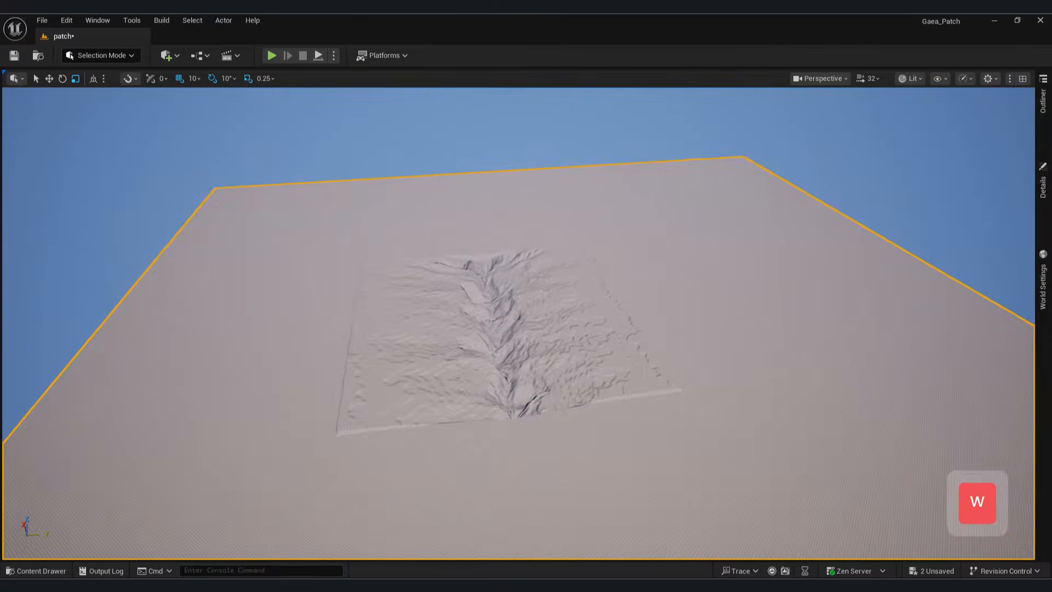
key("w")
right_click_drag(489, 366, 497, 366)
Step: Undo the accidental landscape selection and lower the Canyon patch slightly
key("ctrl+z")
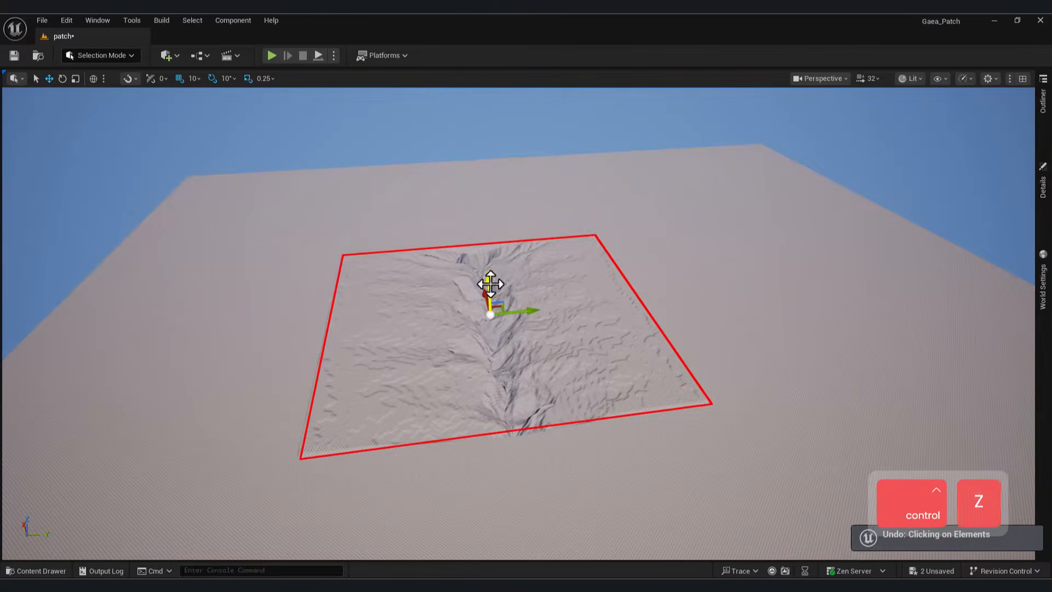
left_click_drag(497, 287, 495, 291)
Step: Place another Mountain1 blueprint on the landscape beside the canyon's far end
left_click(37, 570)
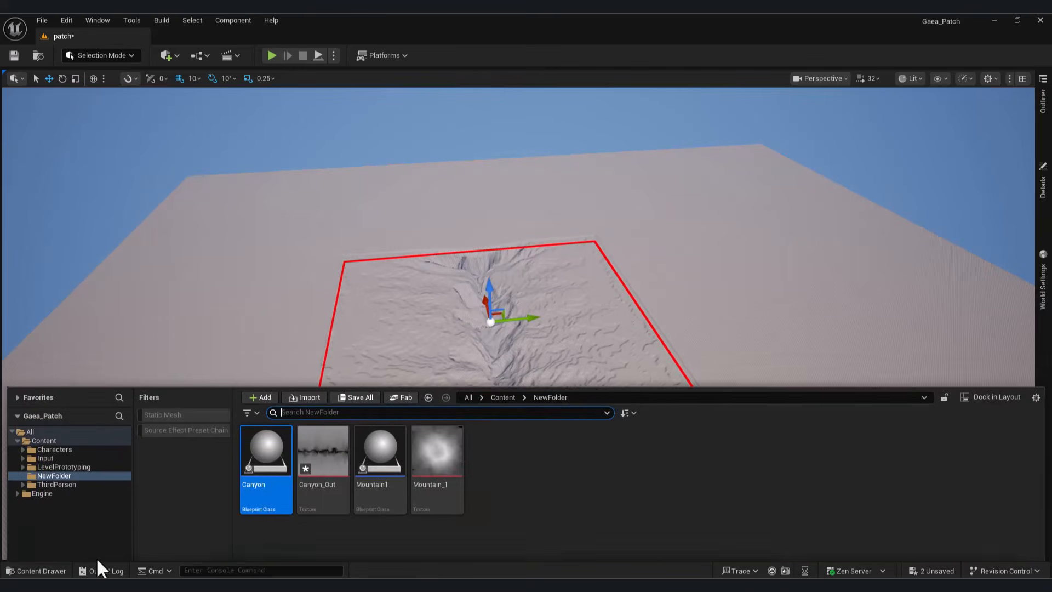
left_click_drag(379, 439, 252, 296)
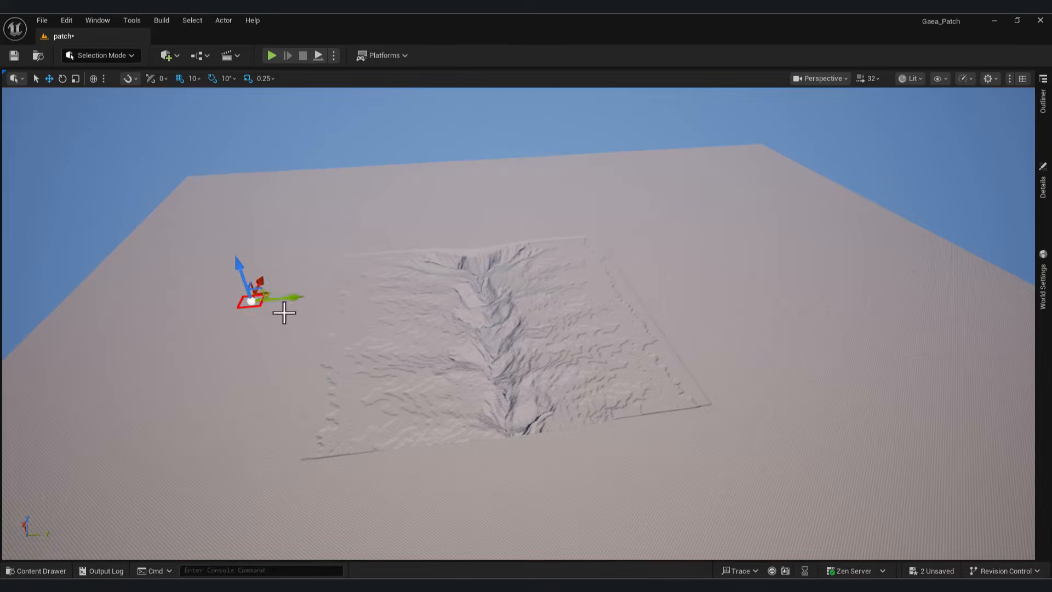
Step: Set the new Mountain1 texture patch's Zero in Encoding to 0.2 and its World Space Encoding Scale to 2000
right_click_drag(282, 310, 995, 150)
key("a")
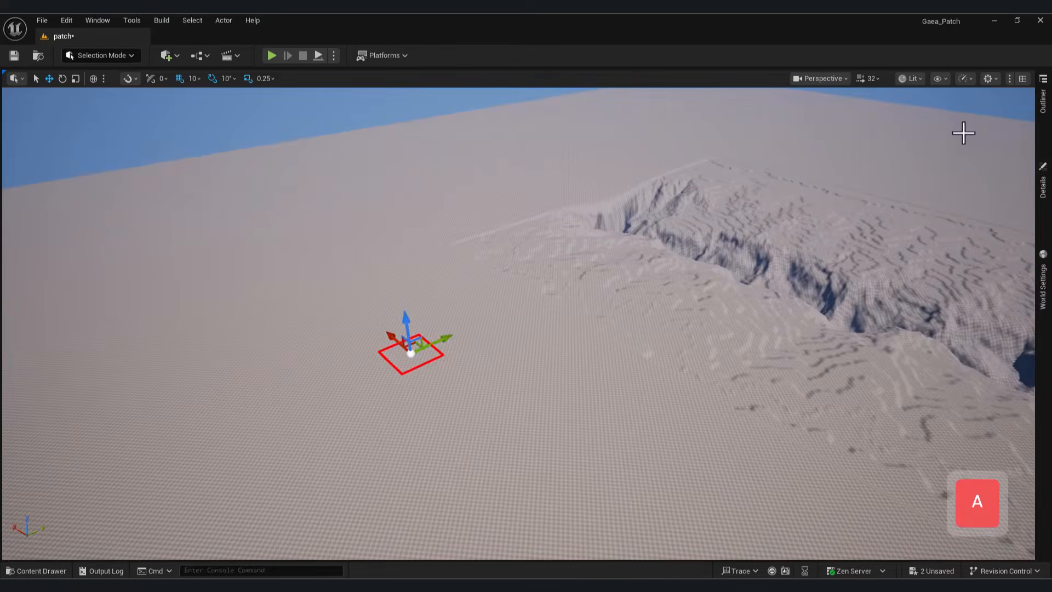
left_click(1043, 184)
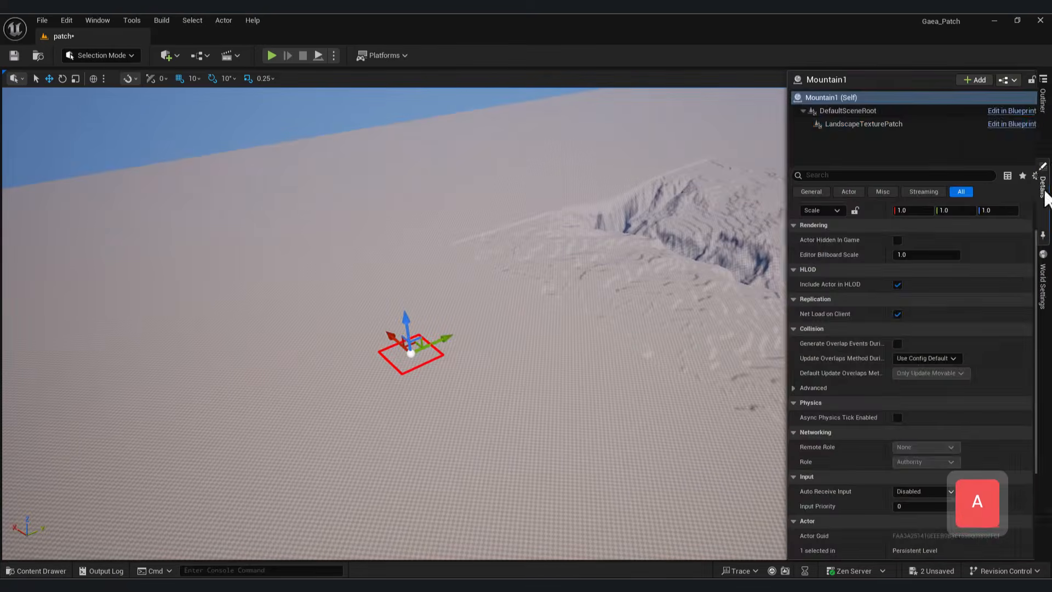
left_click(858, 124)
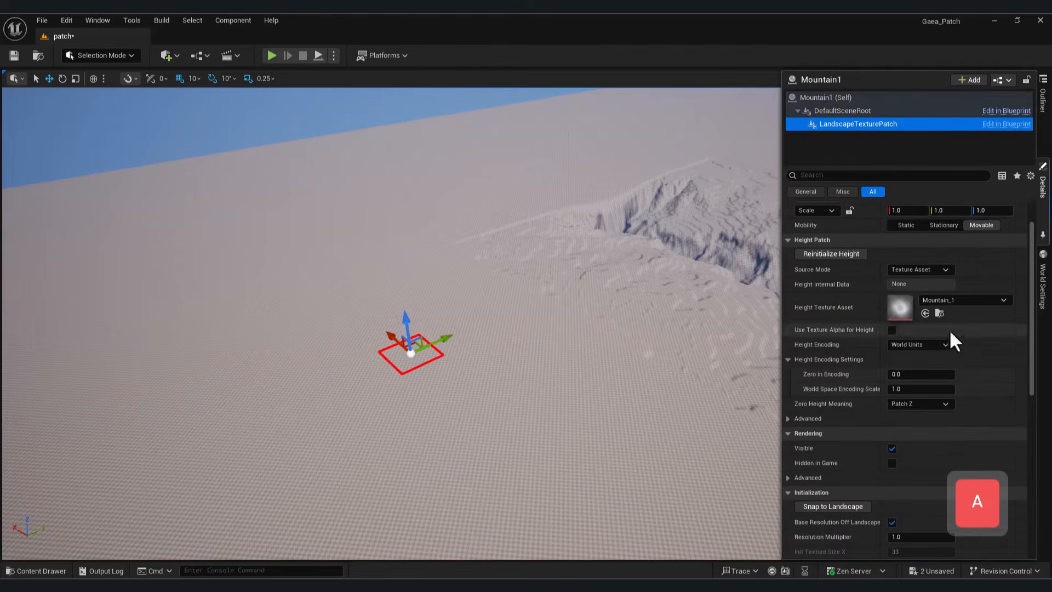
left_click(910, 374)
type("0.5")
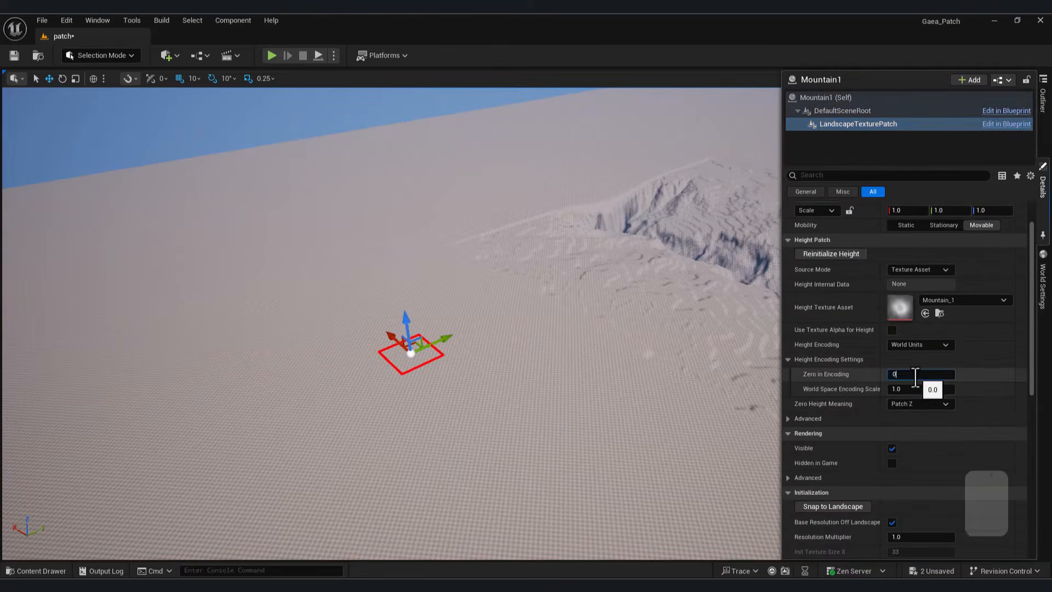
key("Return")
left_click(1043, 184)
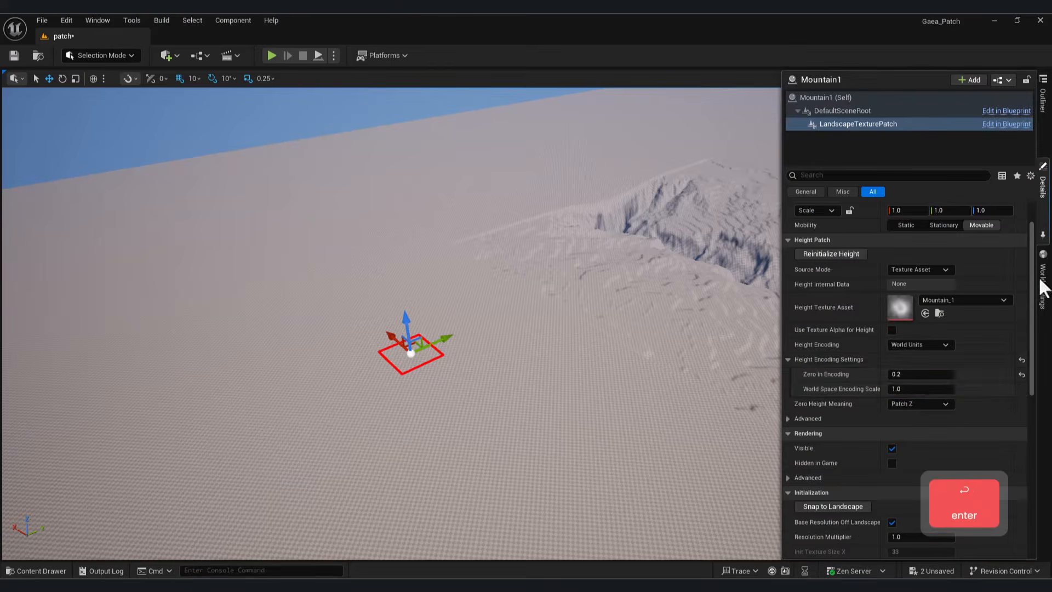
type("20")
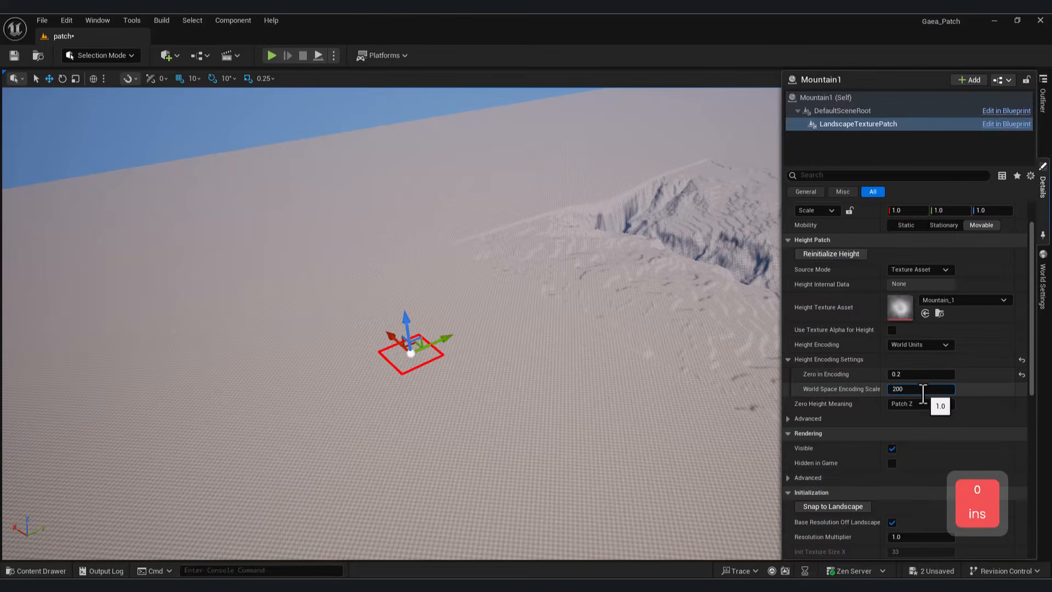
type("0")
key("Return")
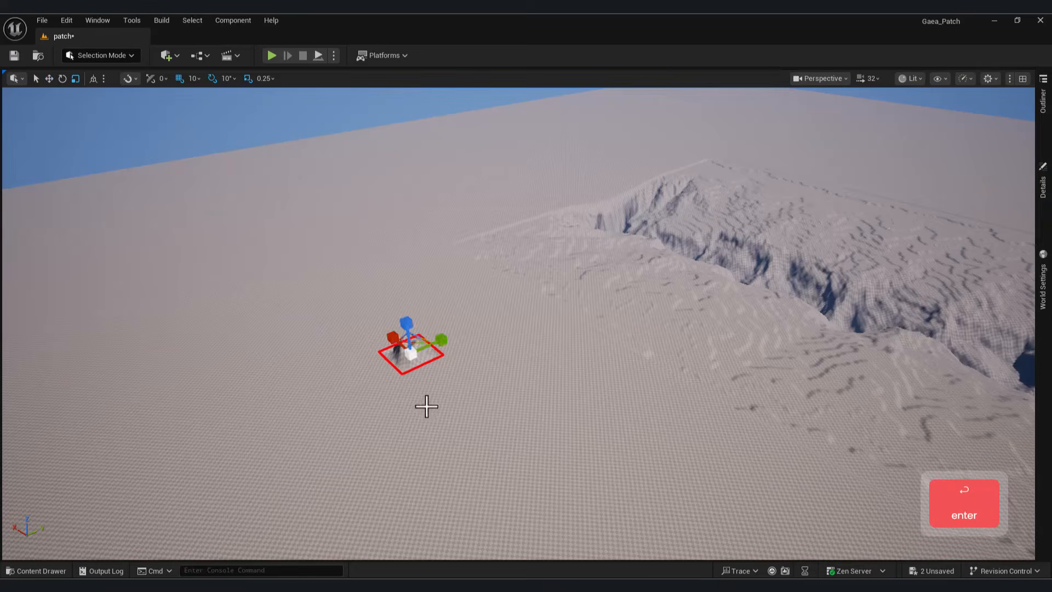
Step: Scale the Mountain1 patch up uniformly into a large mountain beside the canyon and check it from the other side
left_click_drag(411, 354, 481, 376)
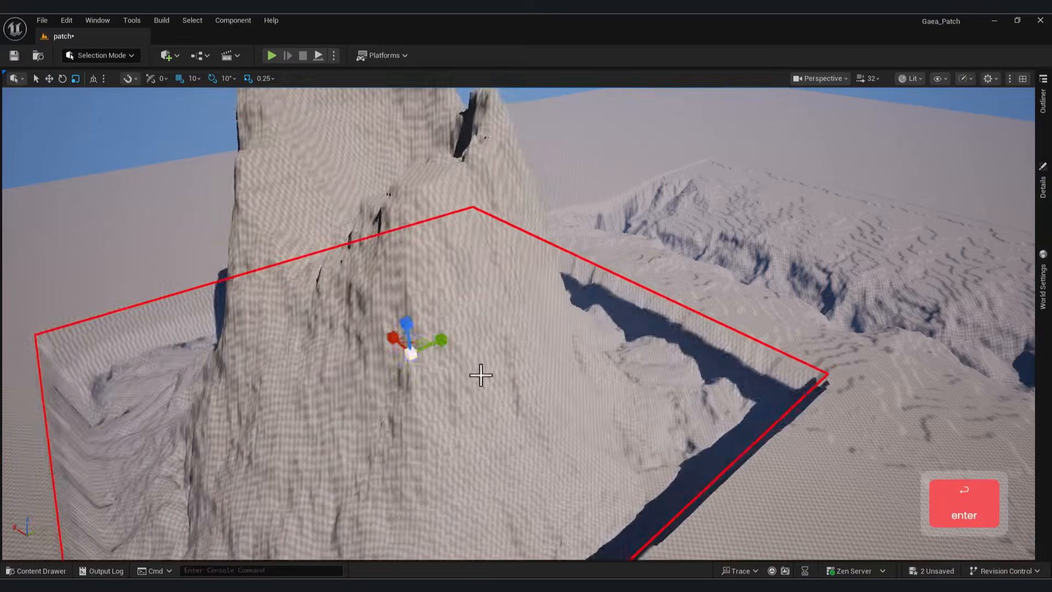
key("s")
right_click_drag(620, 408, 640, 397)
key("a")
key("q")
key("s")
key("q")
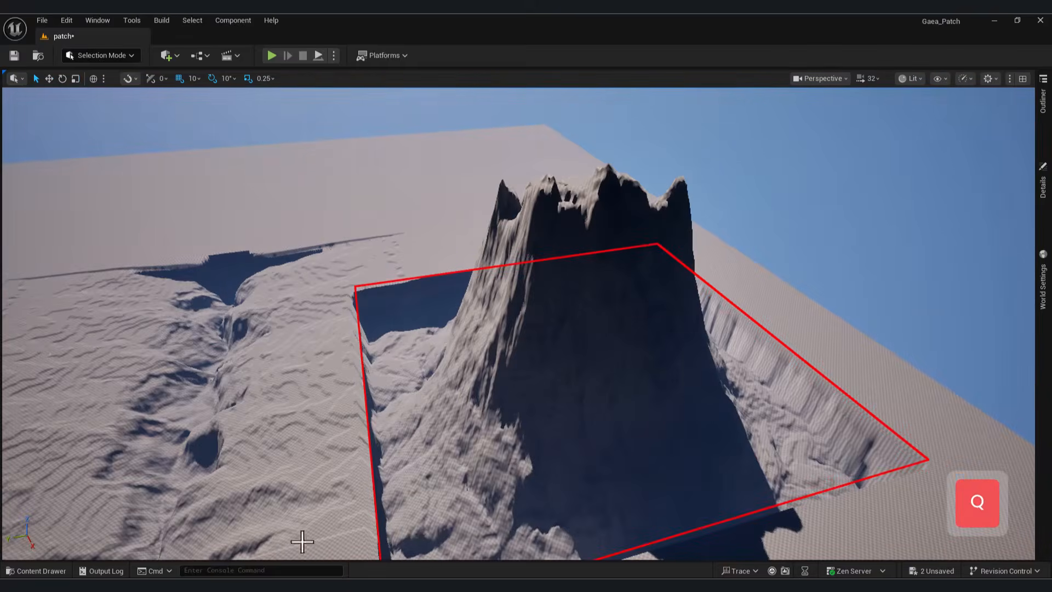
Step: In the Canyon blueprint, set the texture patch's Zero in Encoding to 0.2 and World Space Encoding Scale to 2000, and compile it
left_click(738, 551)
left_click(830, 375)
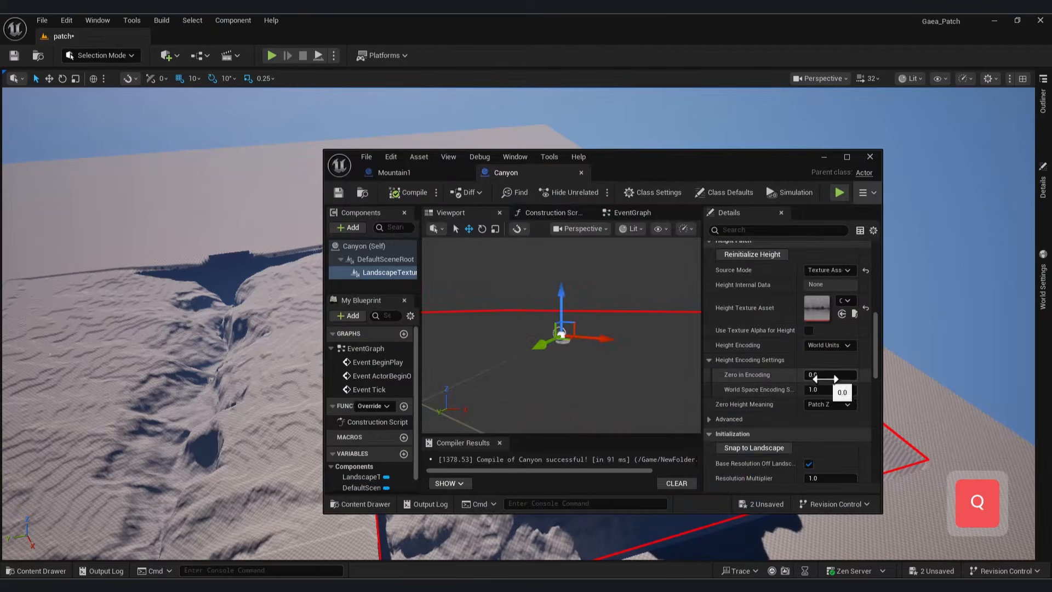
type("0.2")
key("Return")
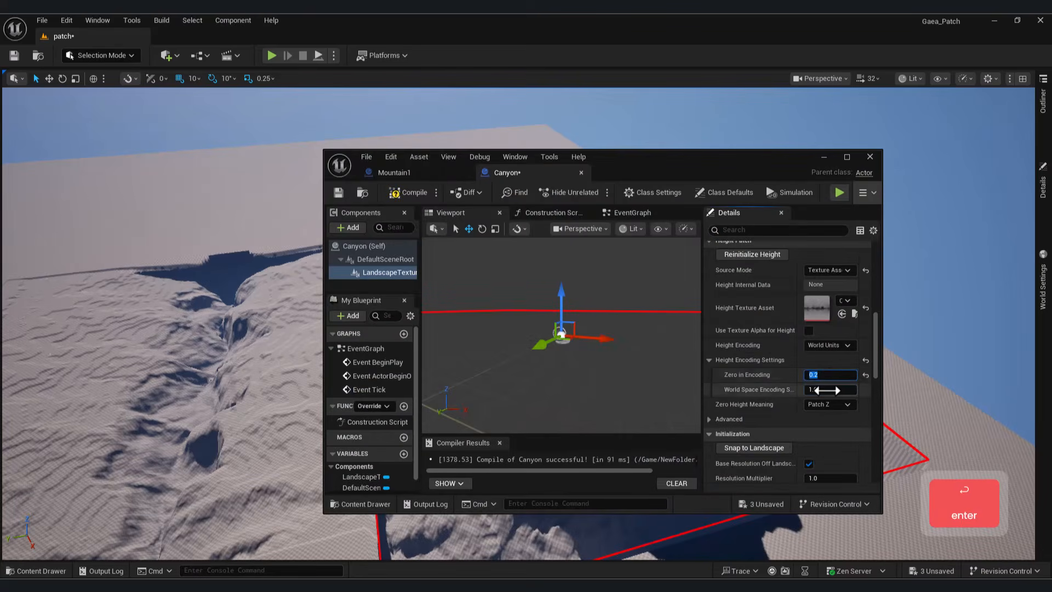
type("2000")
key("Return")
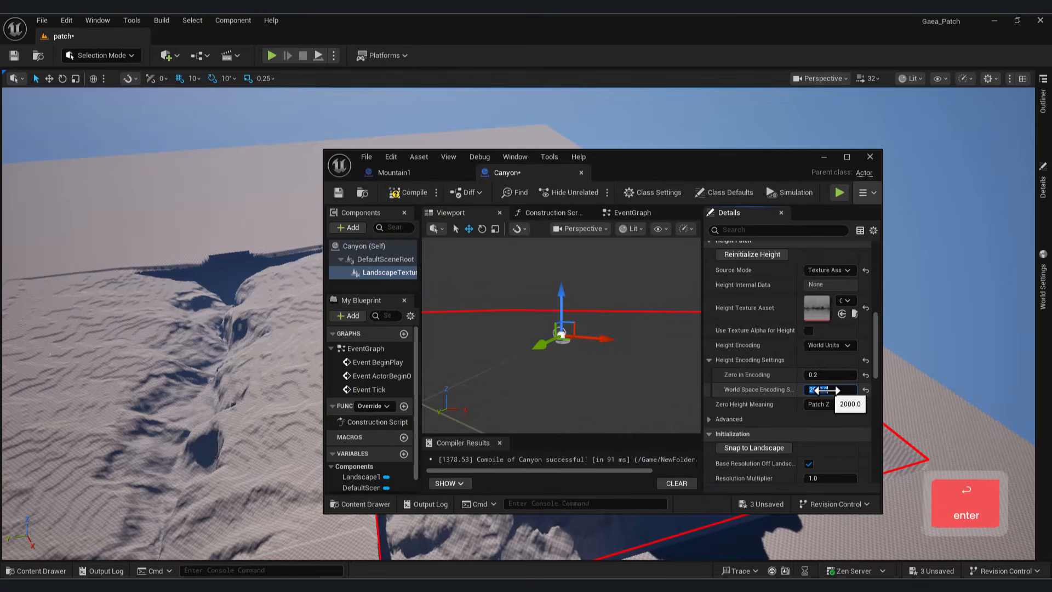
left_click(346, 194)
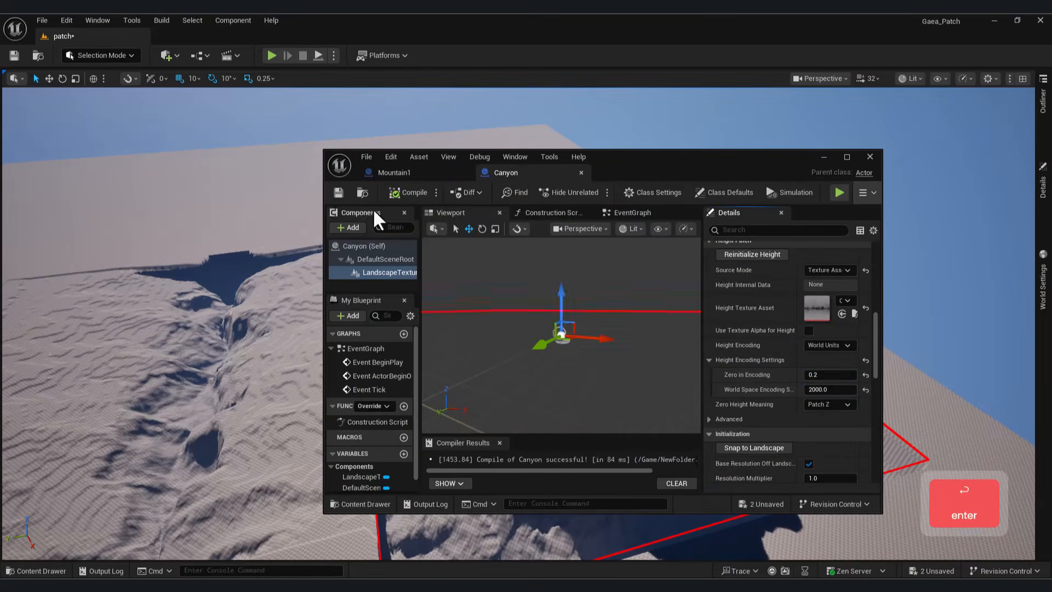
Step: In the Mountain1 blueprint, set the texture patch's Zero in Encoding to 0.2 and World Space Encoding Scale to 2000, and compile it
left_click(420, 172)
left_click(831, 429)
type("0.2")
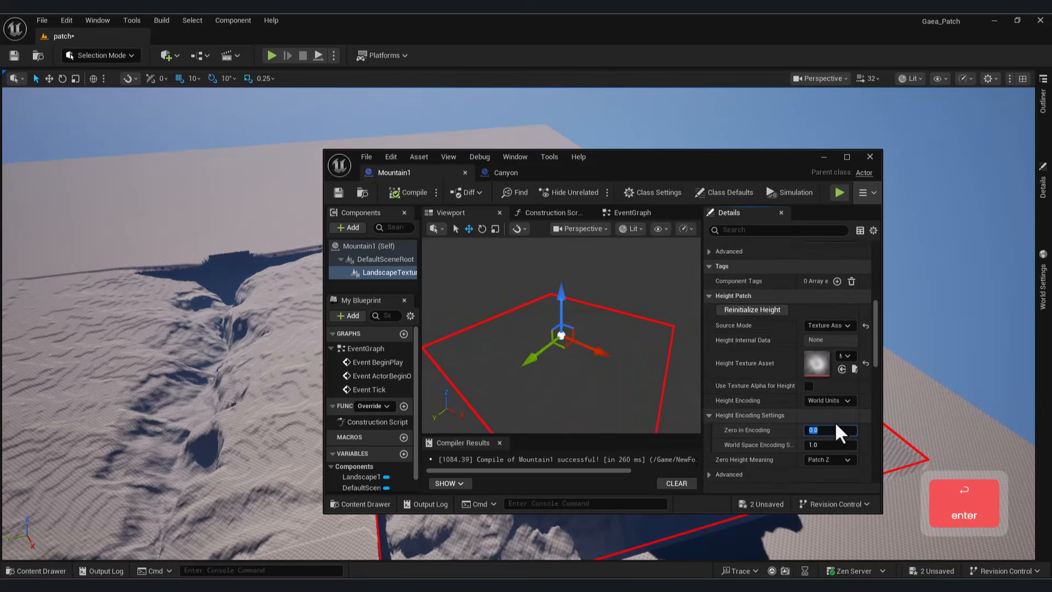
key("Return")
left_click(827, 444)
type("2")
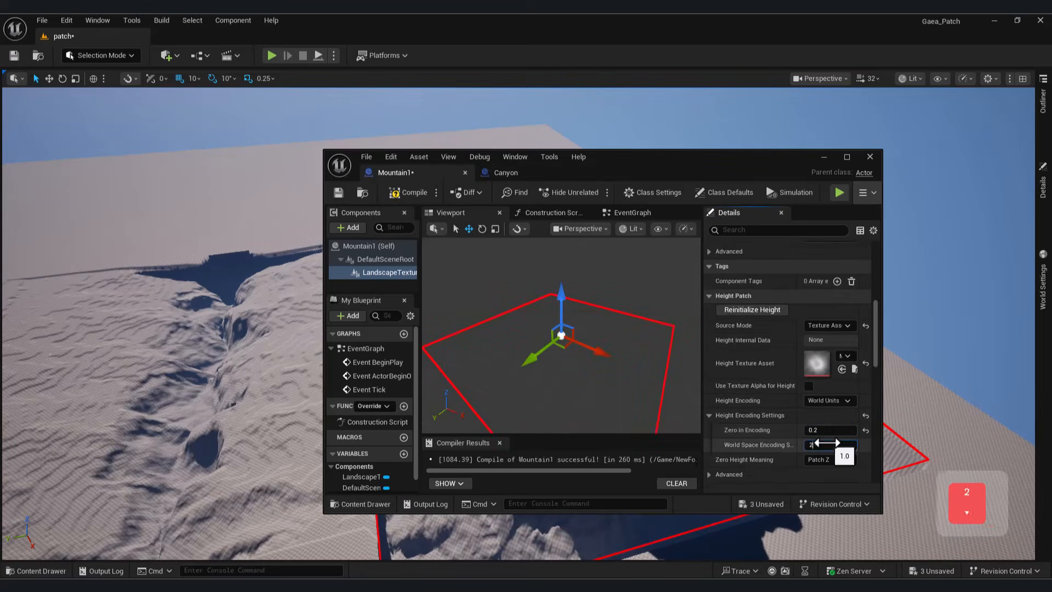
type("000")
key("Return")
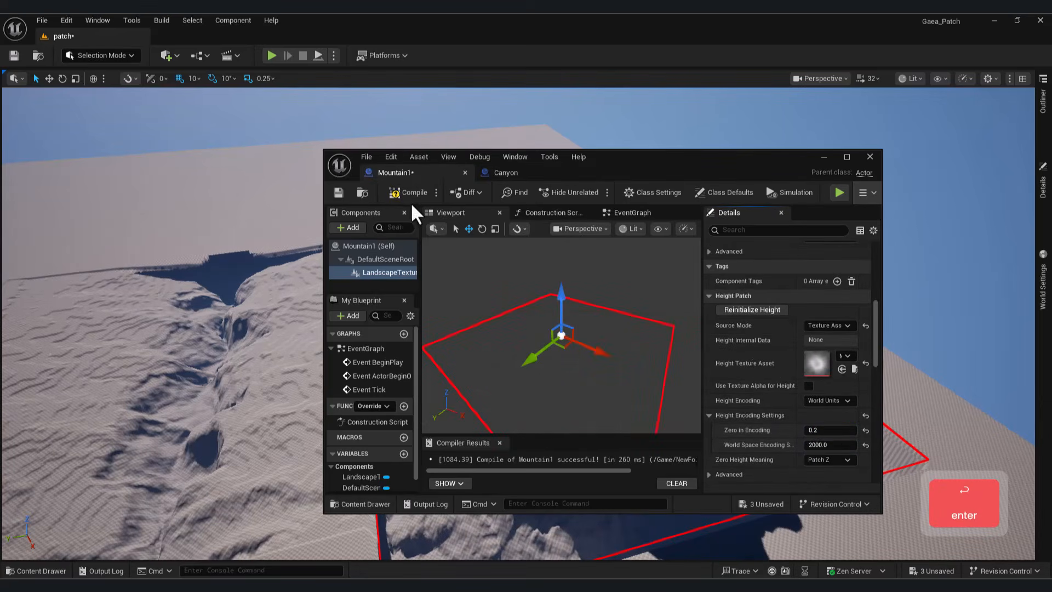
left_click(824, 156)
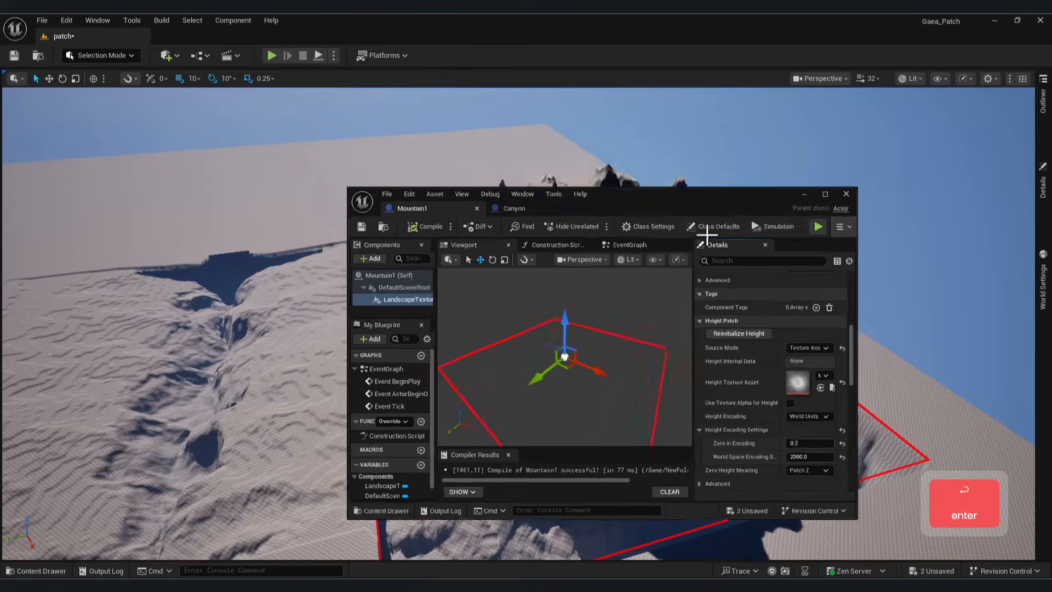
Step: Raise the Mountain1 patch beside the canyon slightly so its base lines up with the landscape
key("s")
right_click_drag(707, 233, 698, 311)
key("a")
key("w")
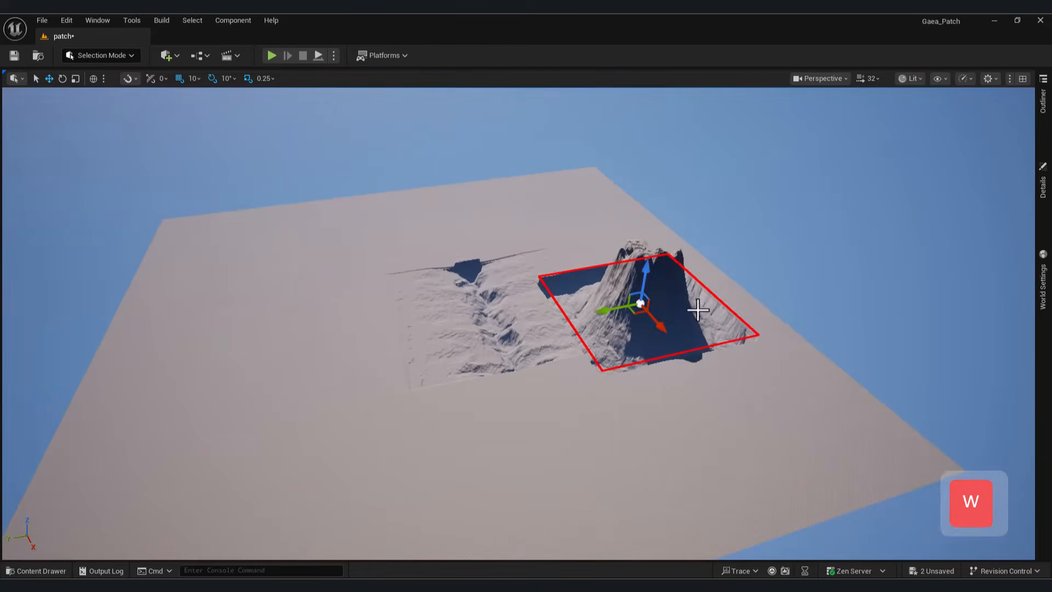
left_click_drag(643, 285, 633, 268)
Step: Place another Mountain1 blueprint on the opposite side of the canyon and scale it uniformly to 17.25
left_click(36, 571)
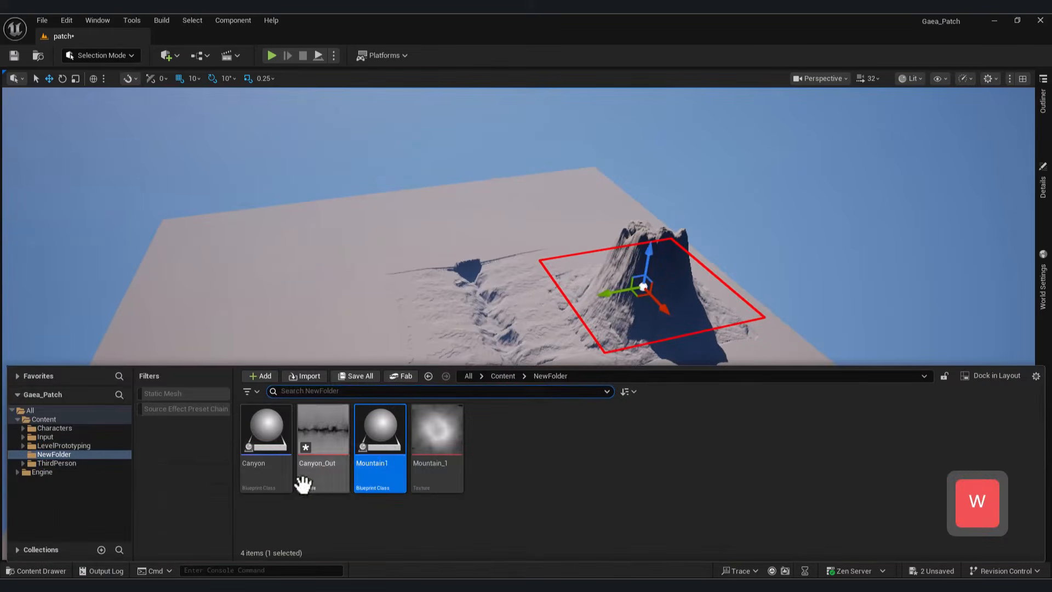
left_click_drag(294, 381, 247, 323)
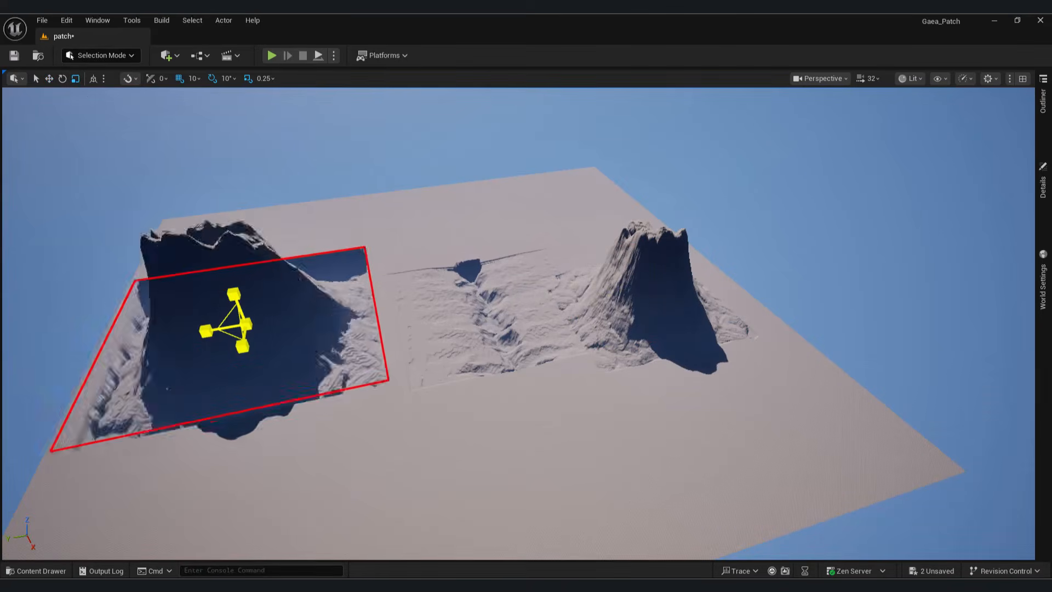
Step: Set the newly placed mountain's texture patch Zero in Encoding to 0.5
left_click(1042, 187)
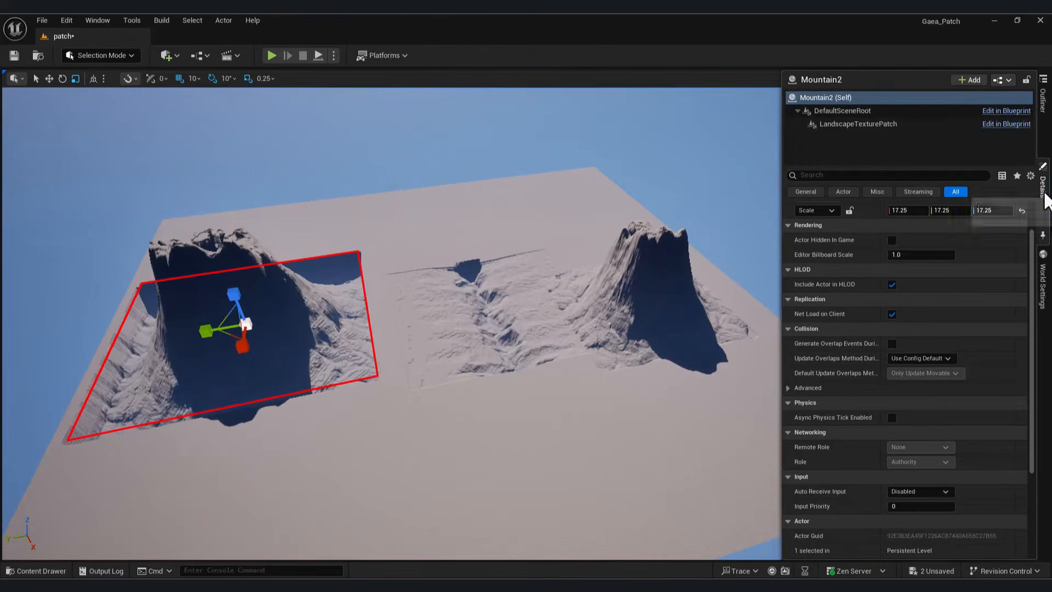
left_click(899, 125)
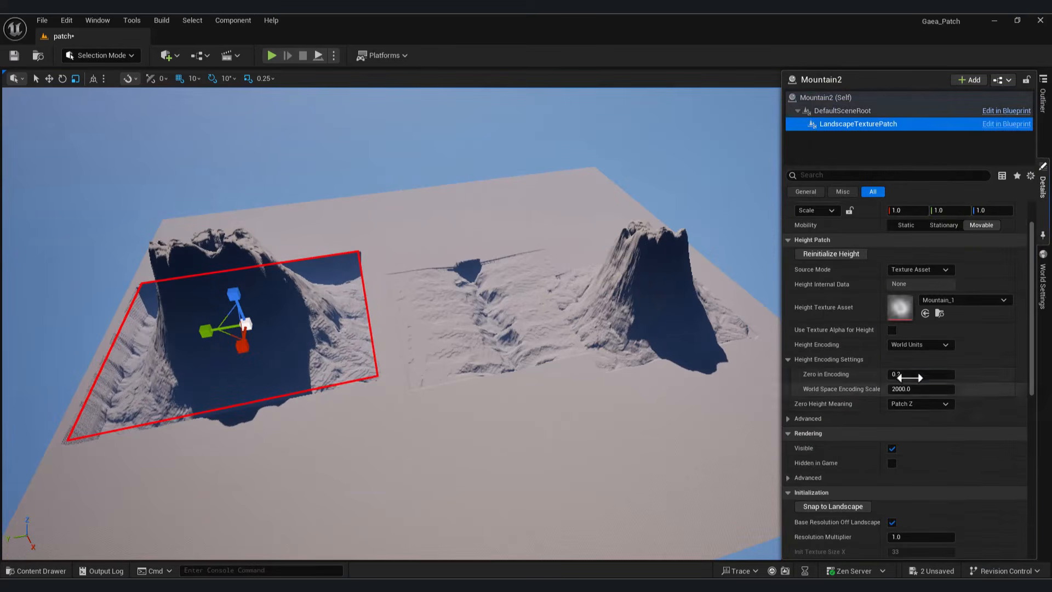
left_click(904, 375)
key("Return")
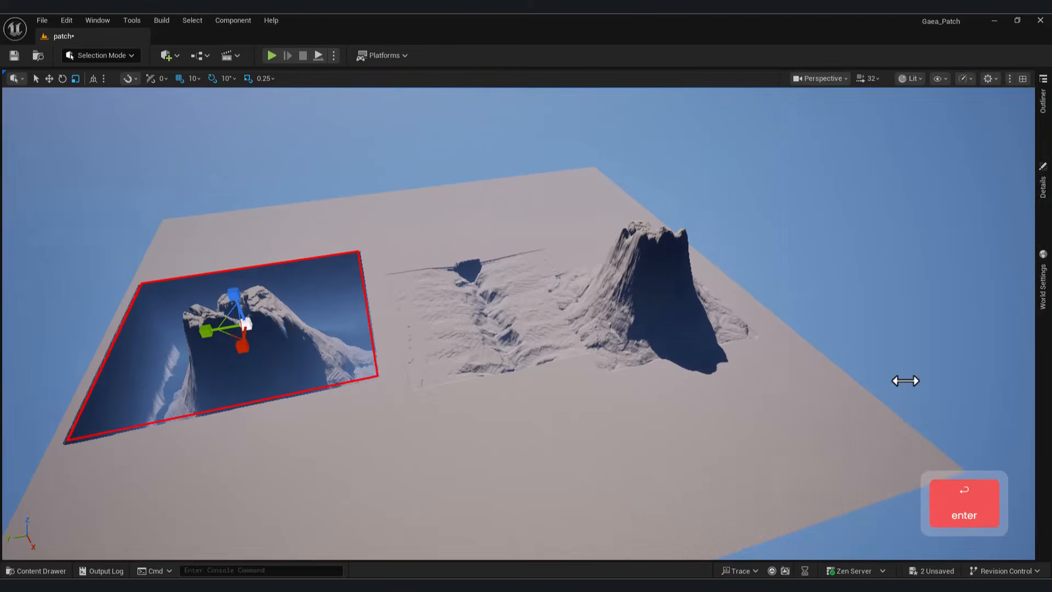
Step: Set the second mountain patch's Zero in Encoding to 0 and lower the patch slightly toward the landscape surface
left_click(1043, 187)
left_click(922, 375)
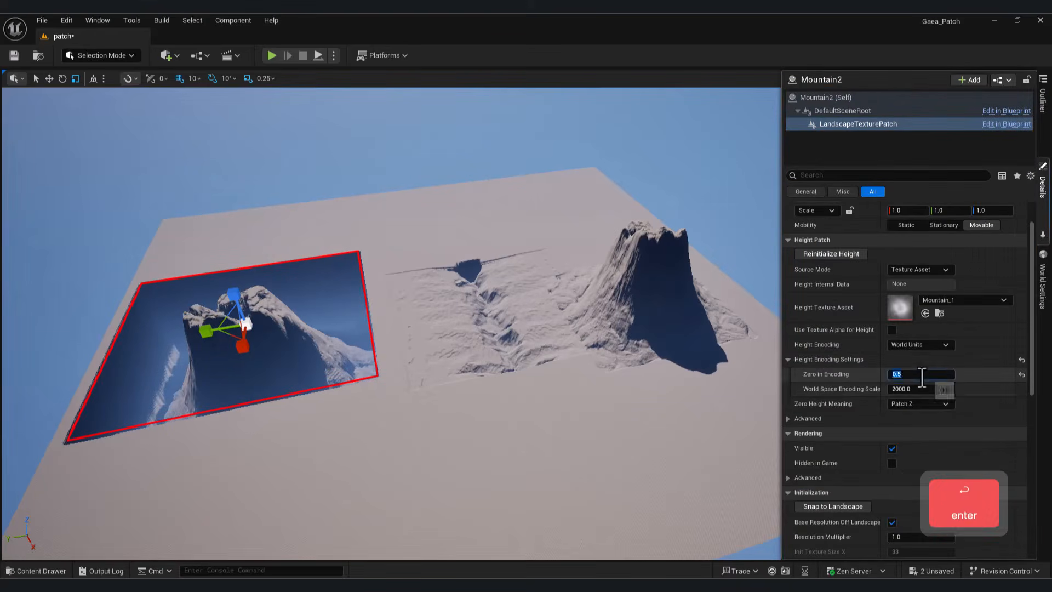
type("0")
key("Return")
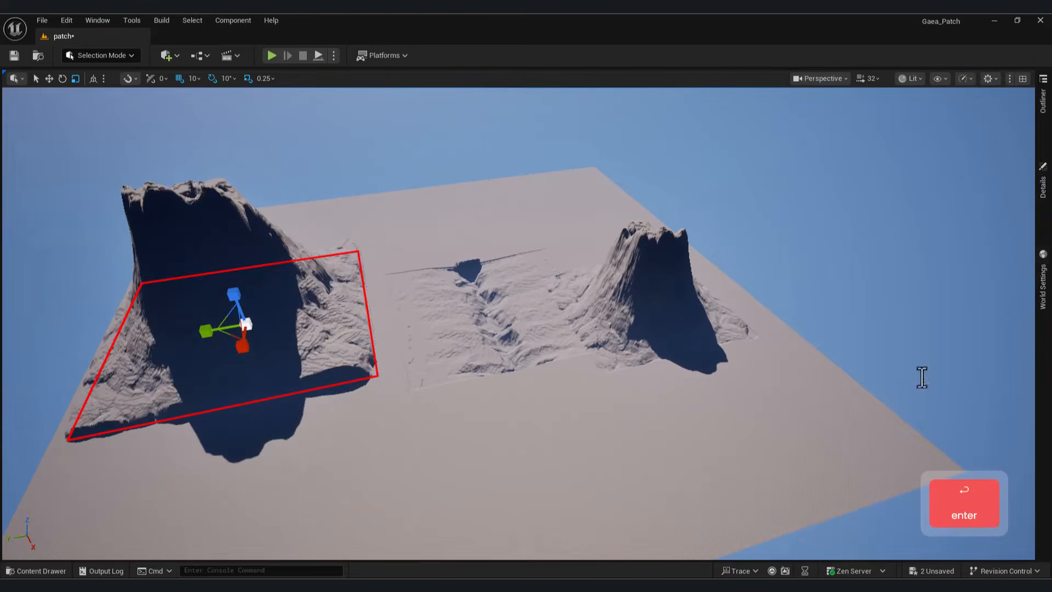
left_click(1043, 197)
key("0")
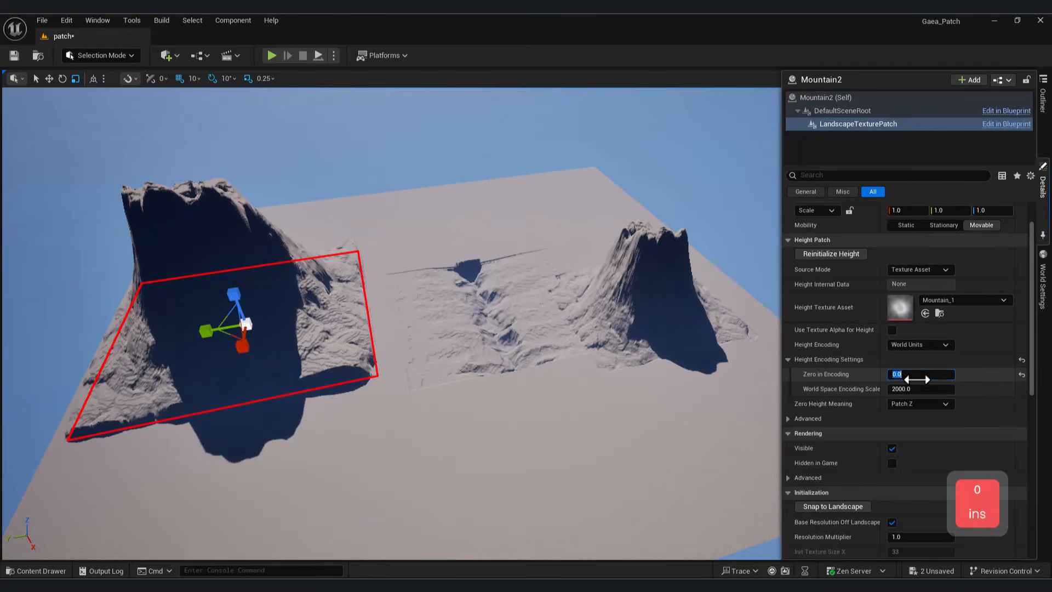
key("Return")
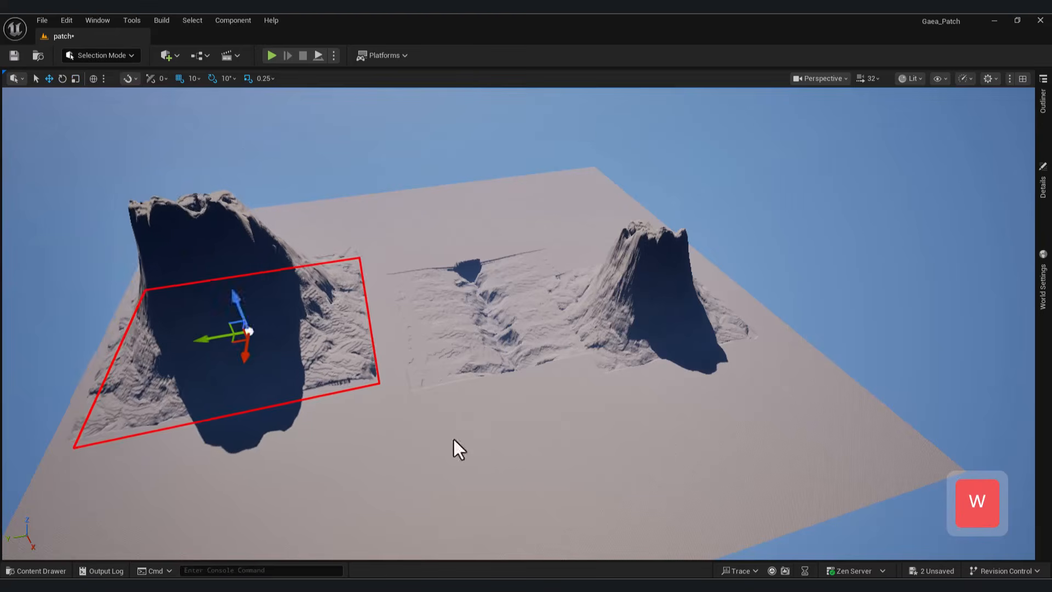
Step: Place another Canyon blueprint in front of the larger mountain and enlarge it uniformly until it overlaps the mountain's base
left_click(546, 498)
right_click_drag(546, 497, 438, 518)
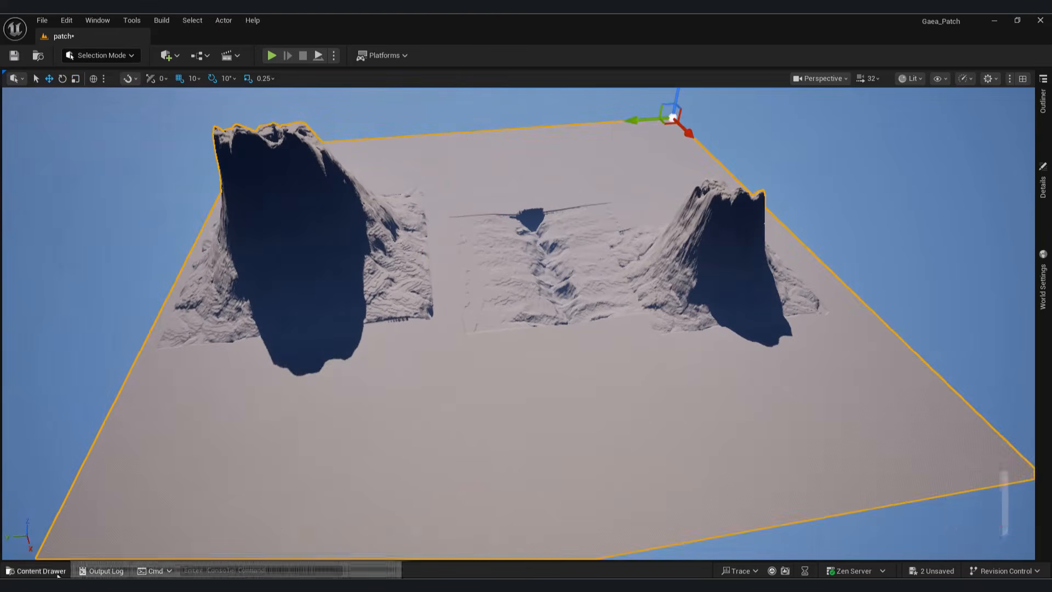
left_click(37, 571)
left_click_drag(253, 443, 340, 409)
left_click(74, 78)
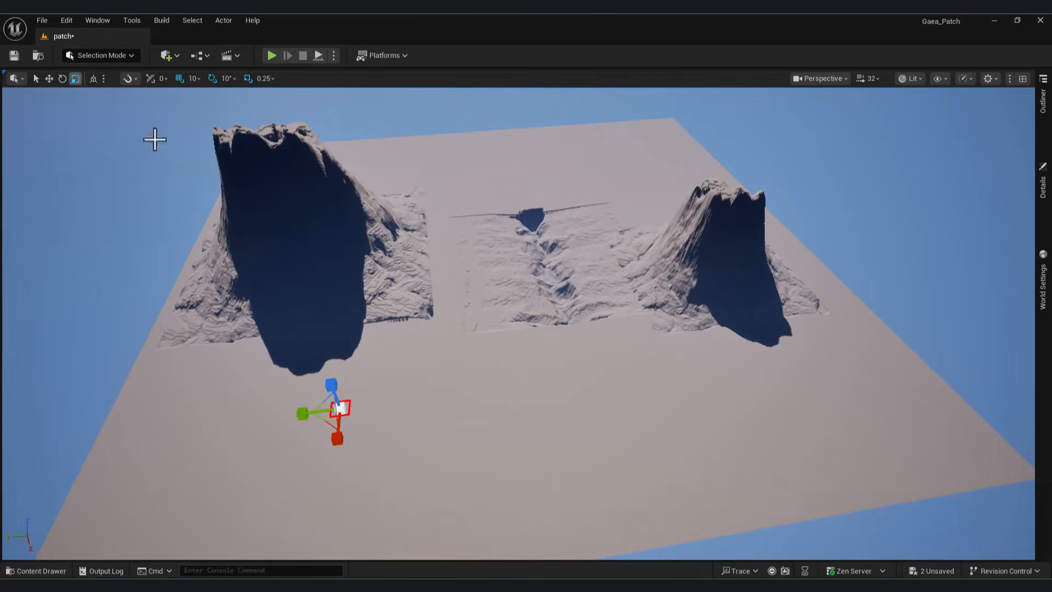
left_click_drag(340, 408, 422, 373)
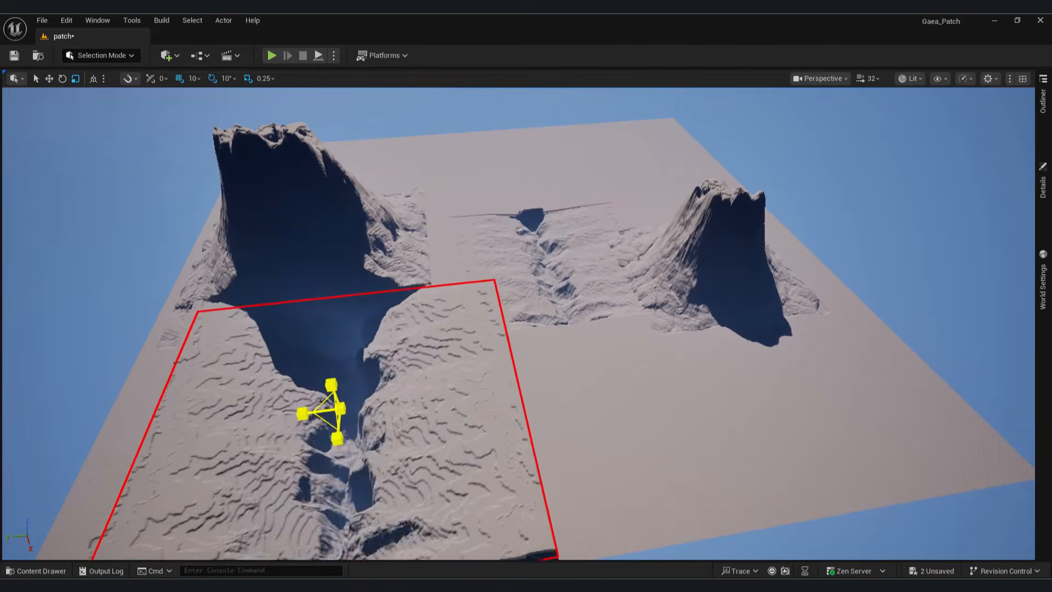
Step: Examine how the mountain and canyon patches combine on the landscape from several angles and distances
left_click(679, 425)
key("a")
key("w")
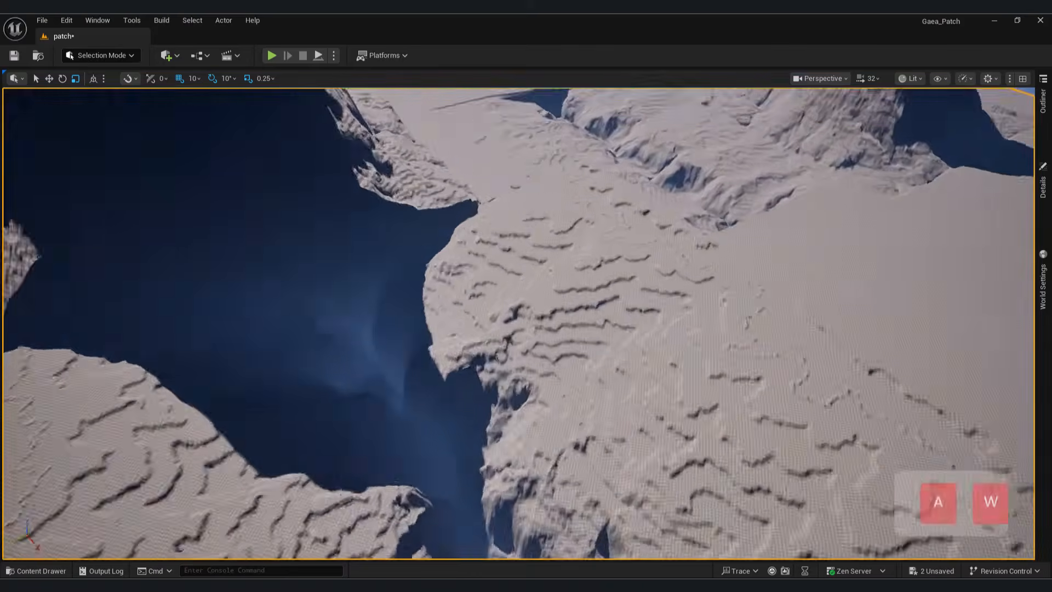
key("s")
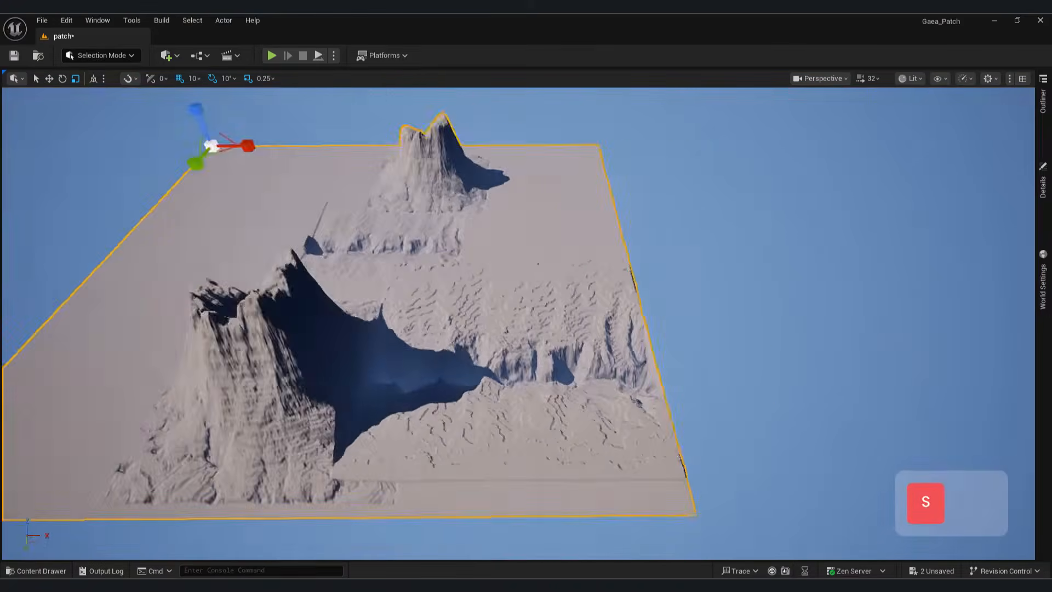
key("w")
key("d")
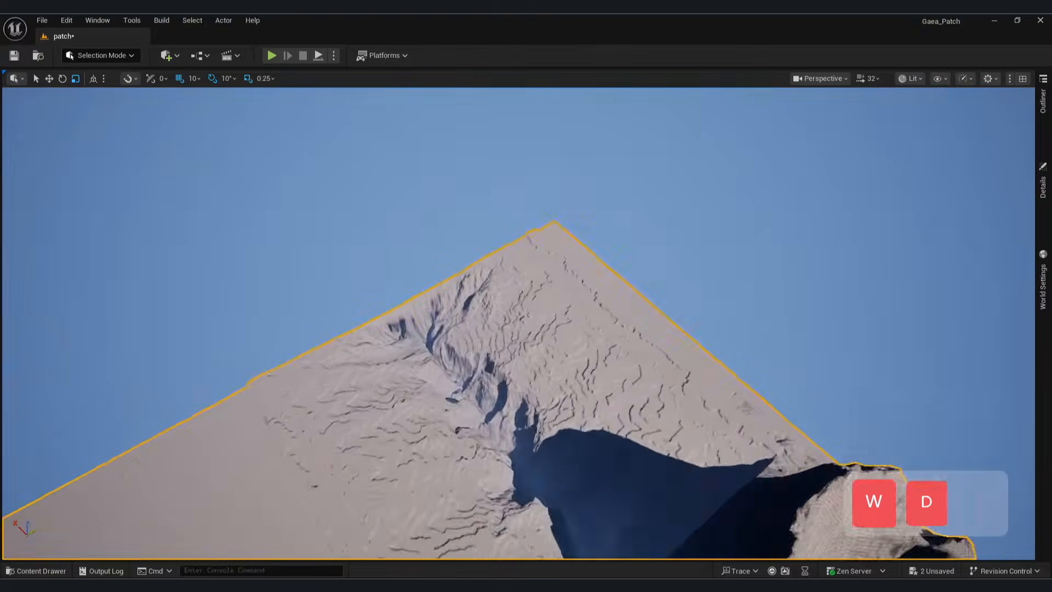
key("a")
key("q")
key("s")
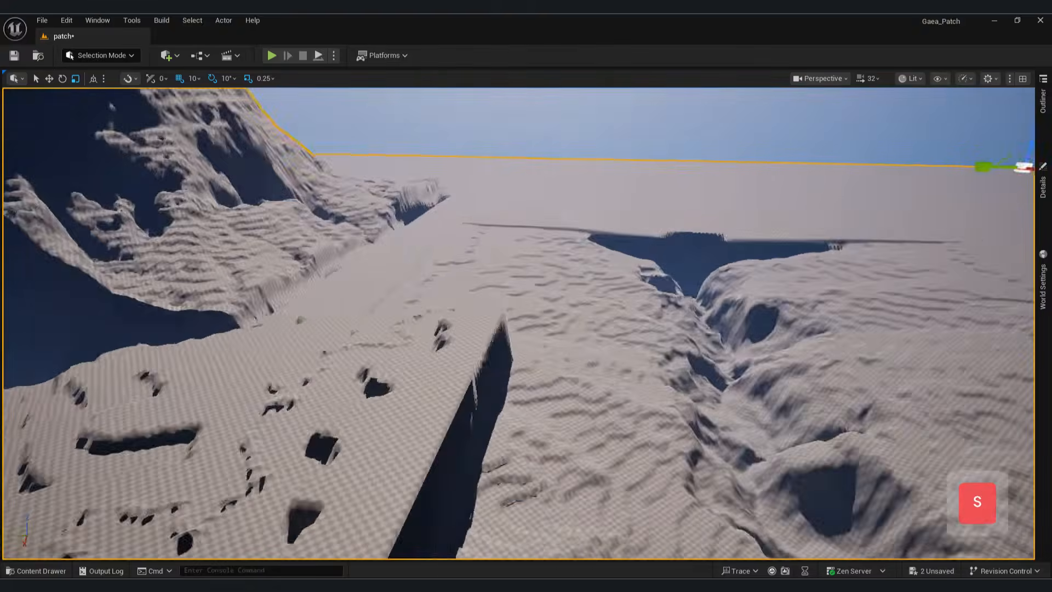
key("a")
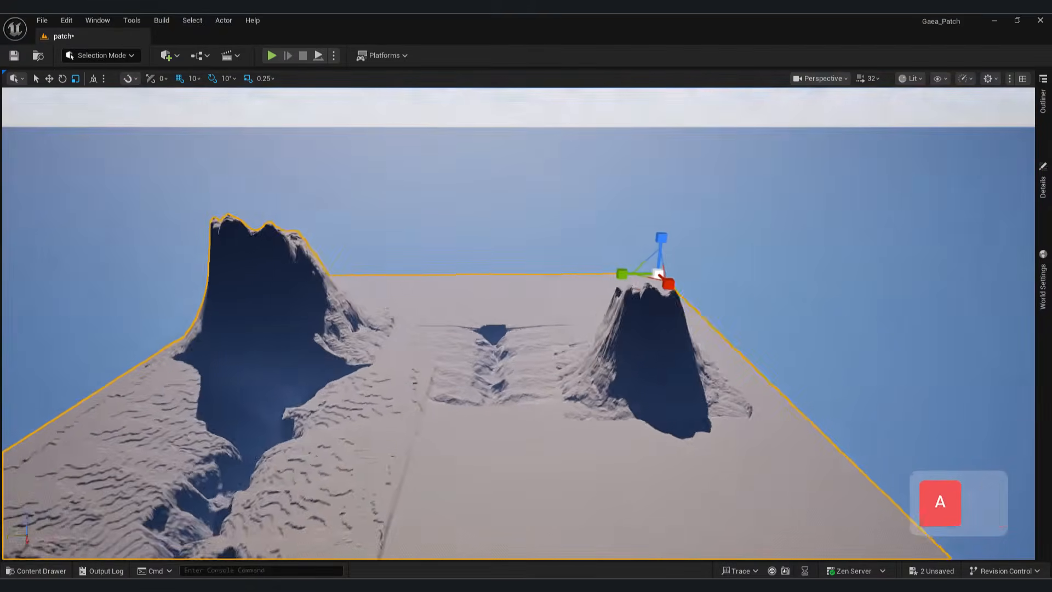
Step: Import the Mountain height texture from the exported Height folder into the project's NewFolder
key("w")
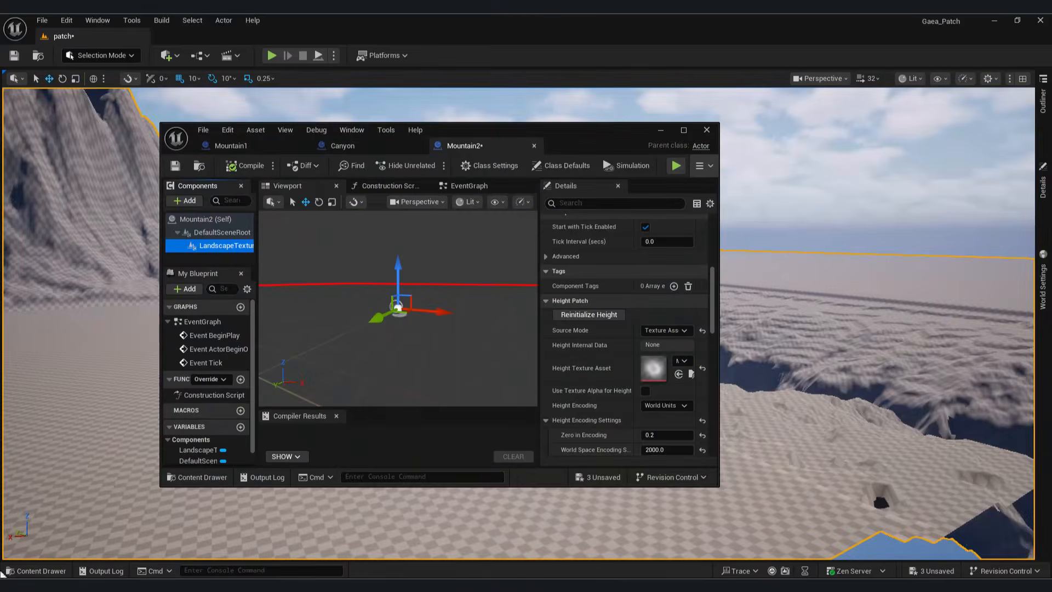
key("alt+Tab")
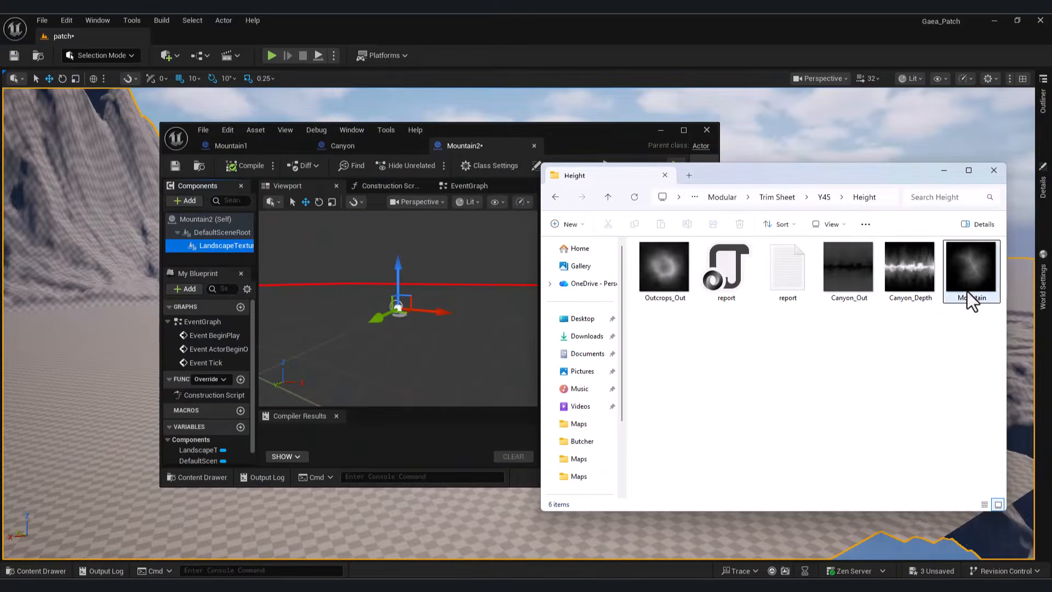
left_click(197, 477)
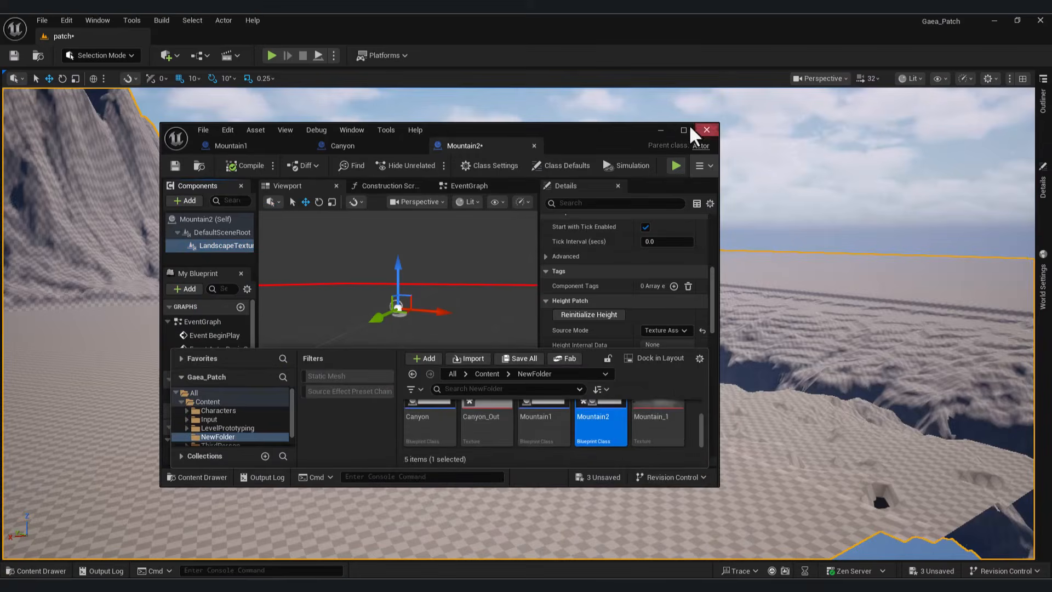
left_click(683, 129)
key("alt+Tab")
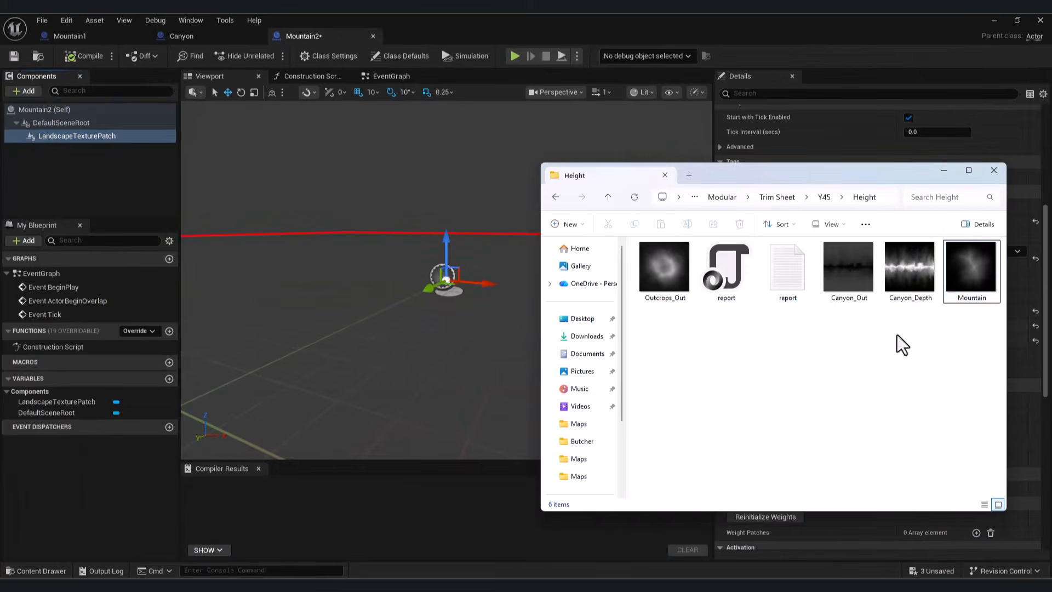
left_click(57, 572)
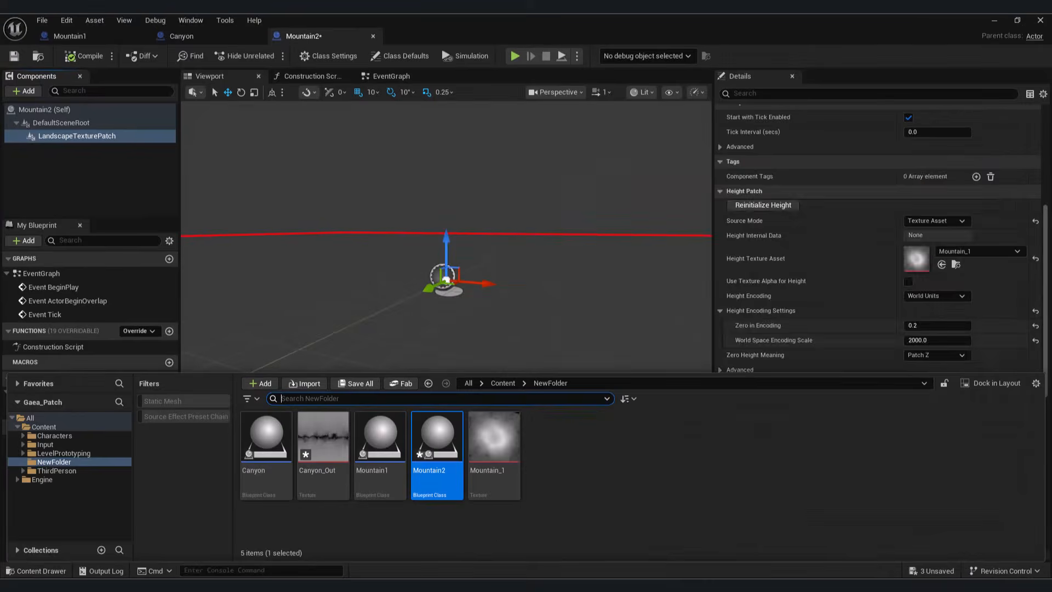
key("alt+Tab")
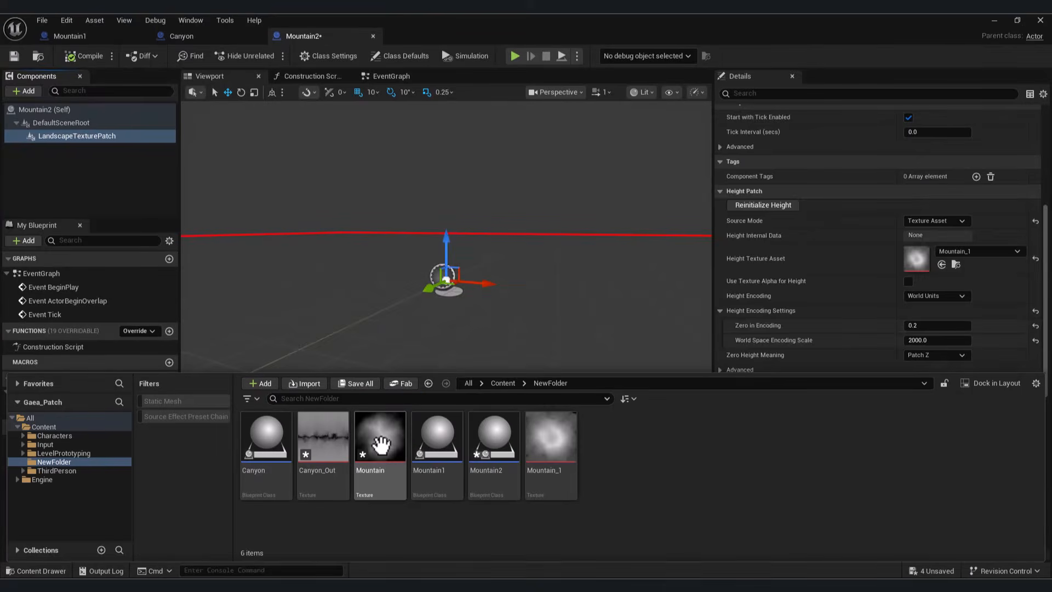
Step: Assign the Mountain texture as the Height Texture Asset of the Mountain2 blueprint's landscape texture patch and compile the blueprint
left_click(940, 265)
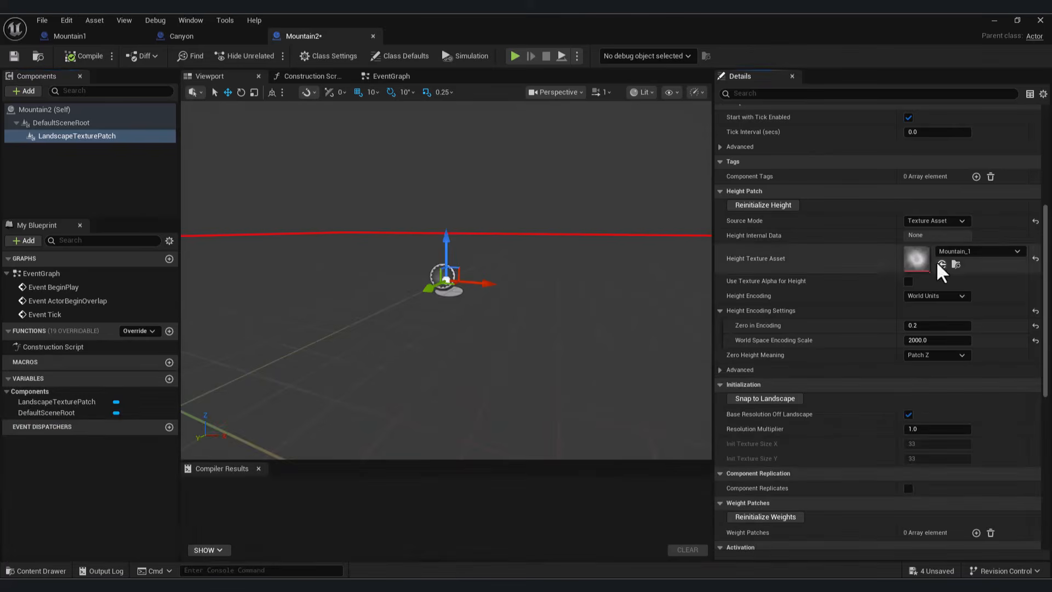
left_click(82, 57)
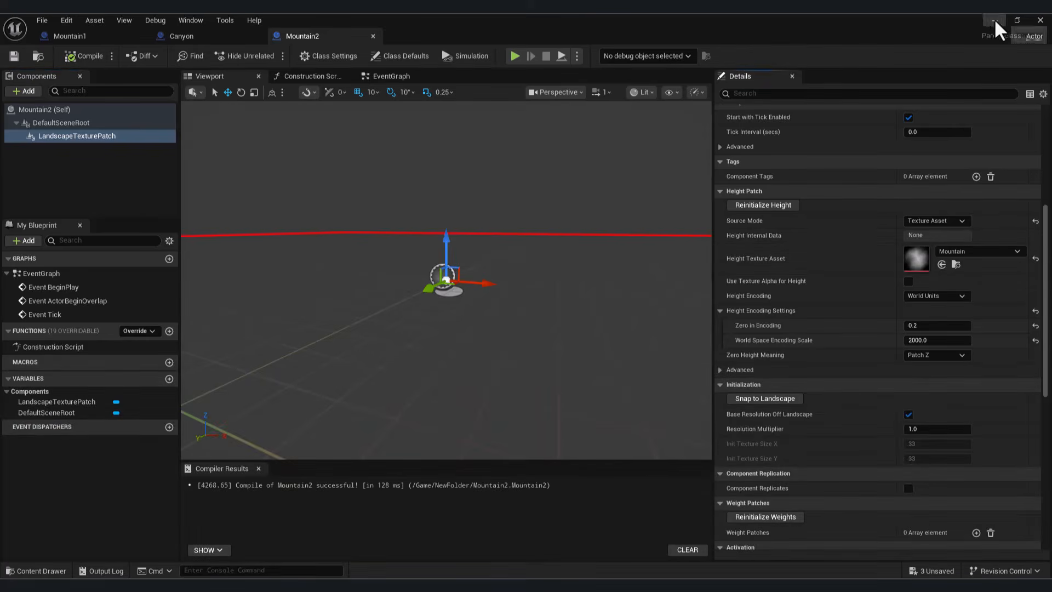
left_click(994, 21)
Step: Place the Mountain2 blueprint on the landscape between the large mountain and the canyon and enlarge it uniformly several times
left_click(41, 571)
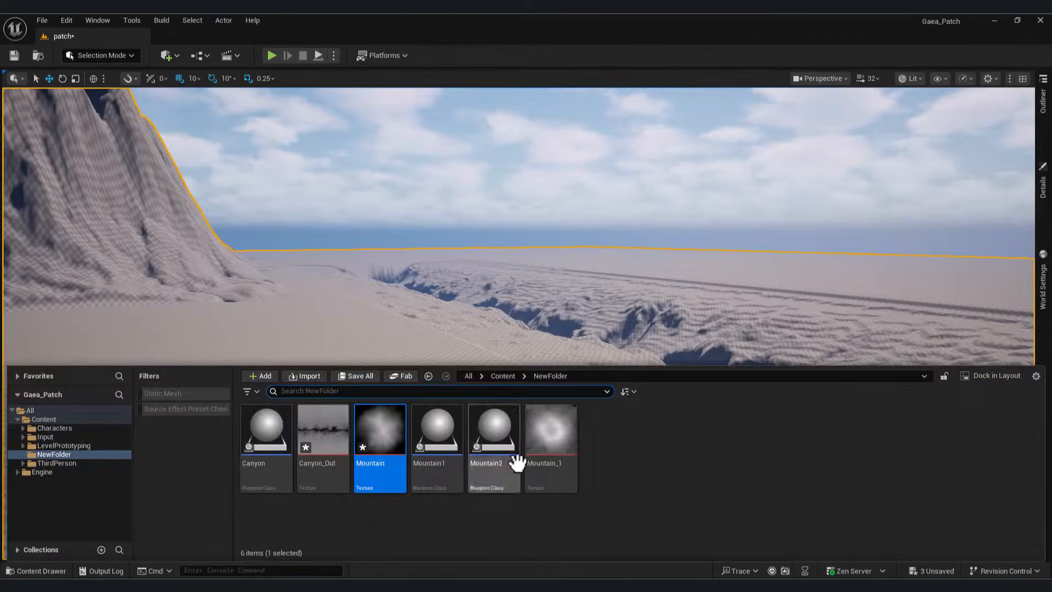
left_click_drag(488, 460, 351, 359)
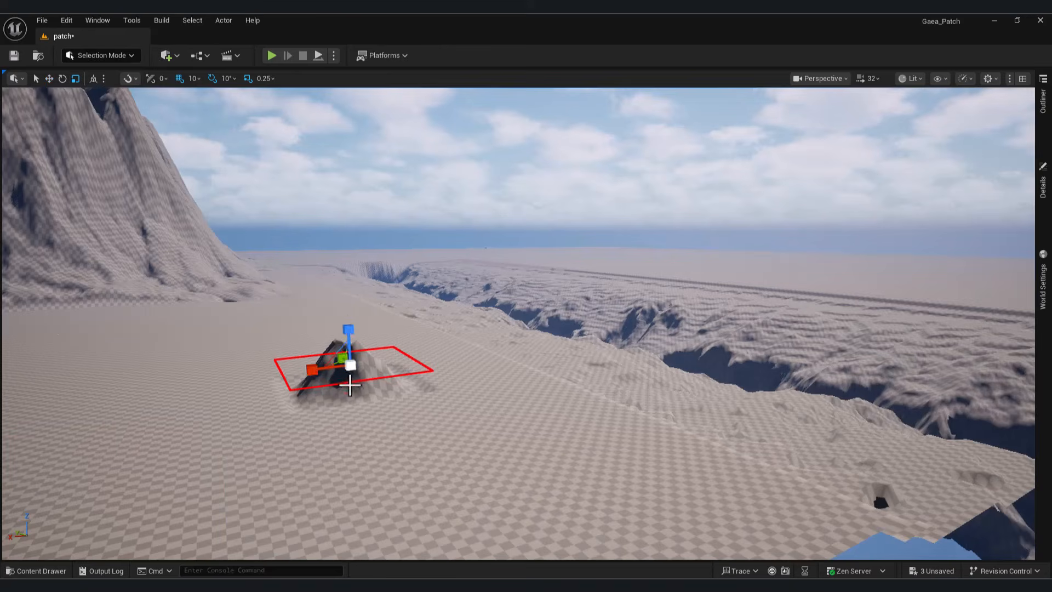
left_click_drag(354, 371, 455, 299)
key("s")
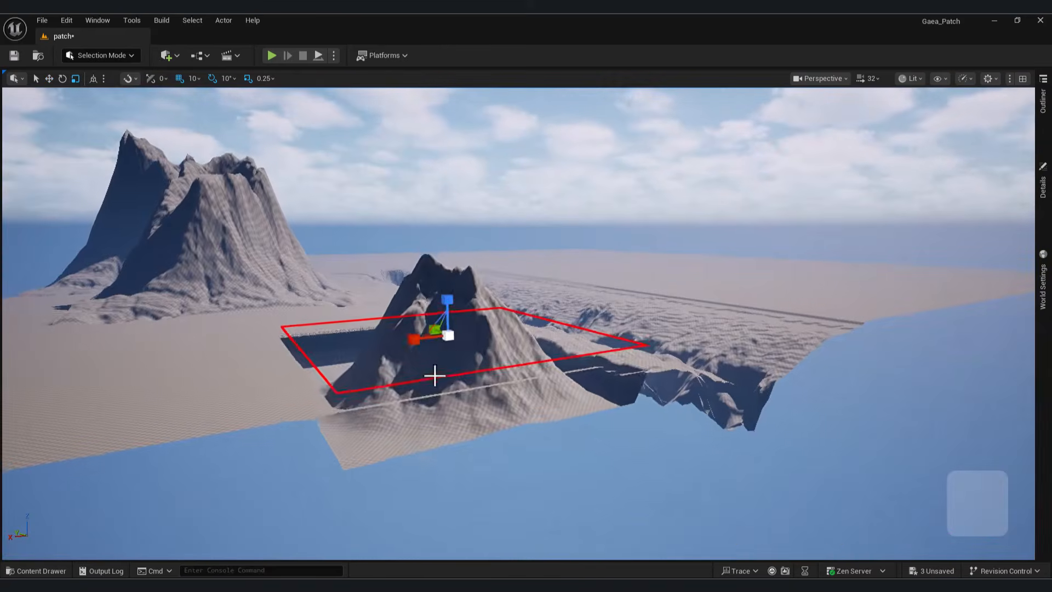
left_click_drag(447, 336, 516, 289)
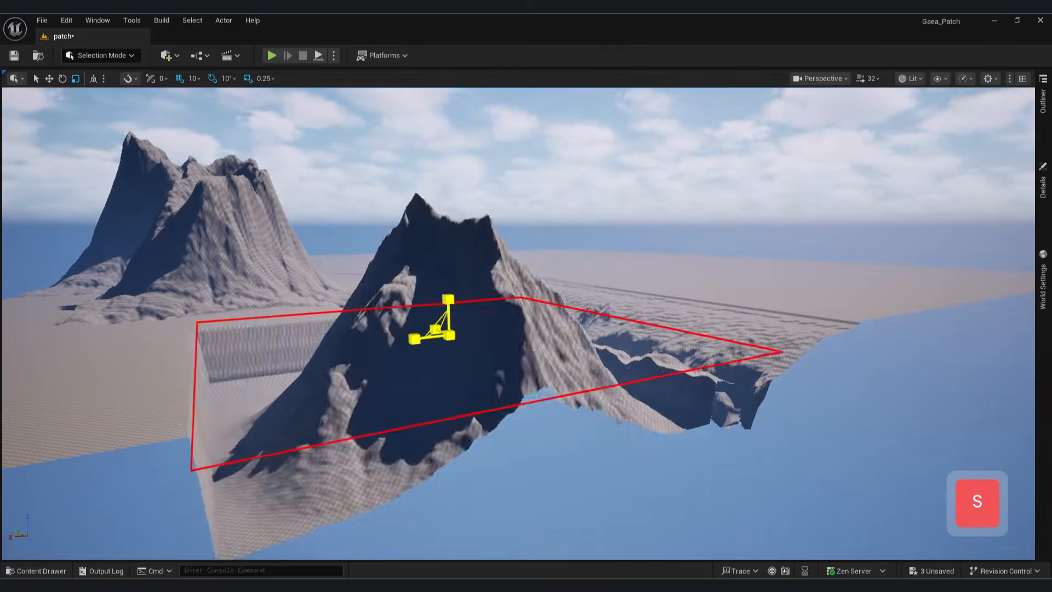
Step: Move the new mountain patch inward from the landscape edge and raise it until its base meets the ground
key("a")
right_click_drag(475, 383, 614, 383)
key("w")
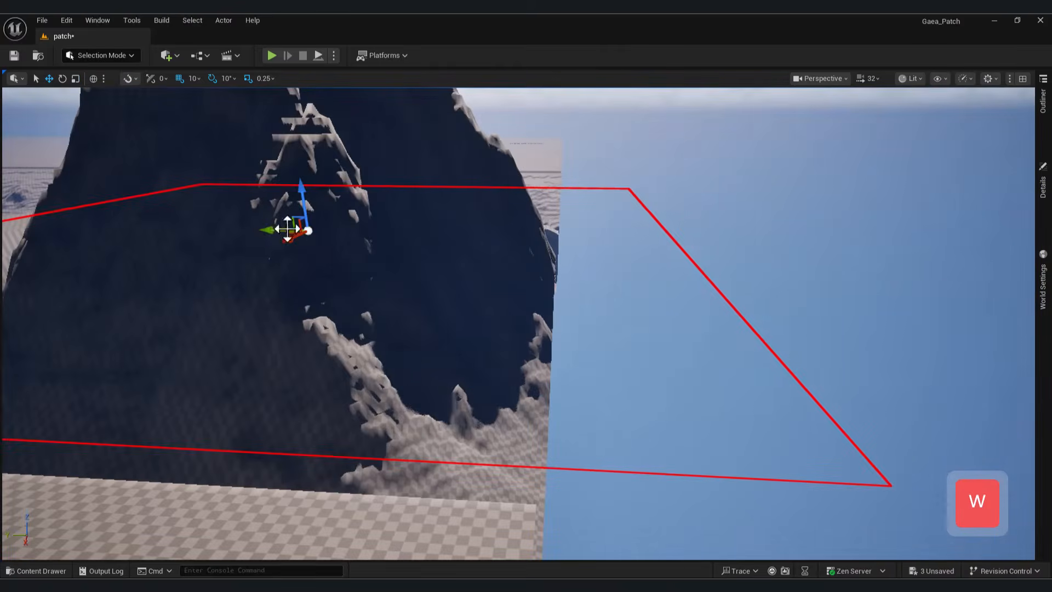
left_click_drag(269, 230, 82, 228)
mouse_move(305, 267)
right_mouse_down()
mouse_move(180, 271)
mouse_move(304, 267)
right_mouse_up()
key("d")
key("s")
key("d")
middle_click_drag(456, 230, 452, 156)
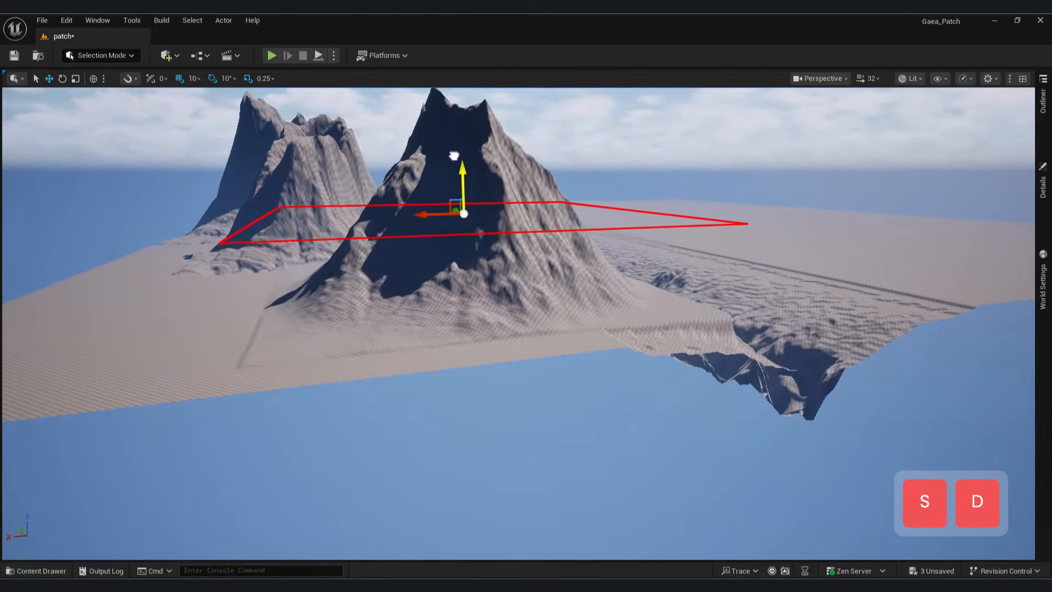
left_click_drag(454, 156, 458, 160)
Step: Move the new mountain patch across the canyon onto the empty flat part of the landscape
right_click_drag(458, 160, 314, 216)
key("d")
key("e")
key("s")
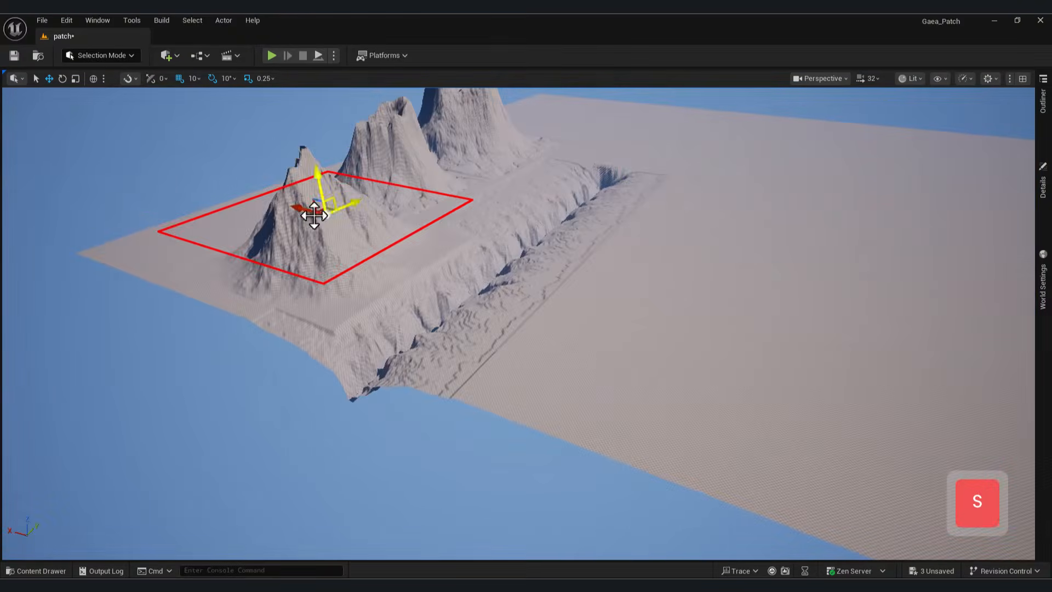
left_click_drag(302, 210, 770, 323)
Step: Enlarge the mountain patch uniformly to a scale of 13.25 and reposition it at about -12500, -18500, 5260
key("a")
right_click_drag(634, 321, 779, 312)
key("s")
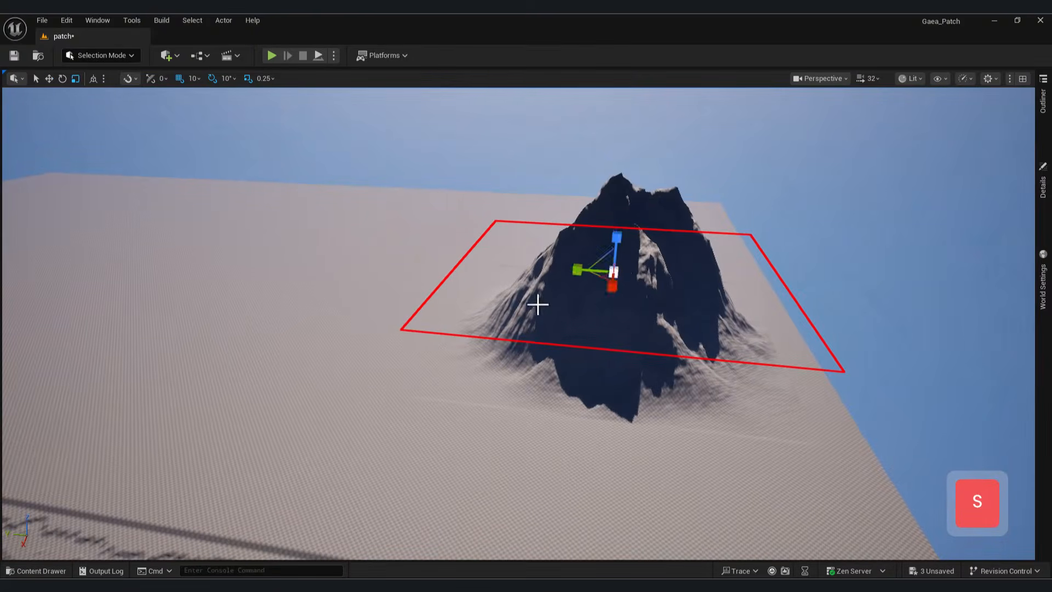
left_click_drag(619, 273, 663, 254)
key("w")
left_click_drag(585, 270, 311, 251)
right_click_drag(327, 221, 328, 225)
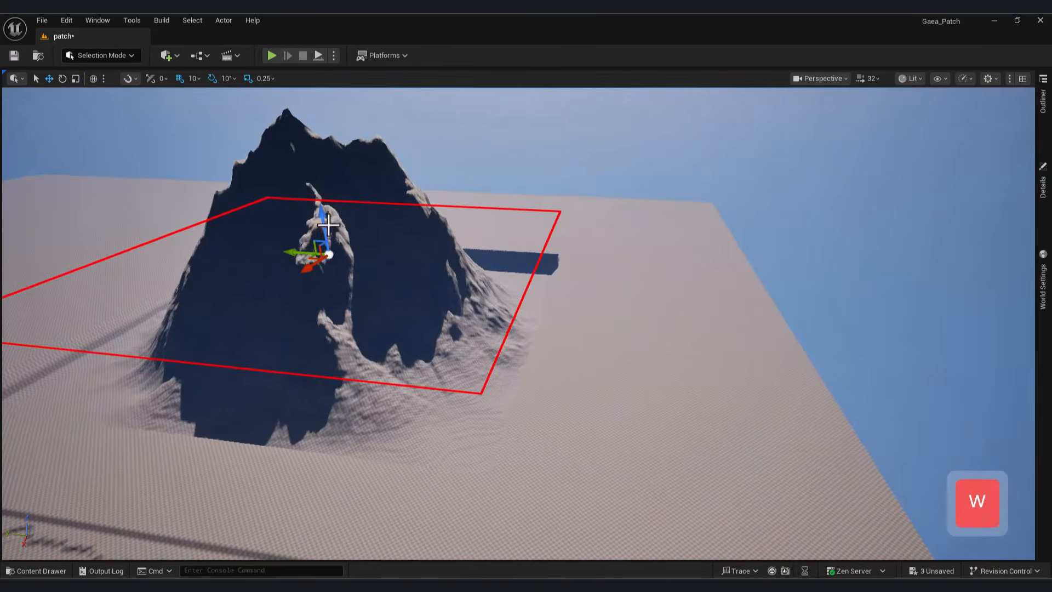
left_click_drag(326, 227, 330, 204)
Step: Set the World Space Encoding Scale of the new mountain's landscape texture patch to 1000
key("s")
right_click_drag(331, 203, 244, 203)
key("q")
key("w")
left_click(1043, 184)
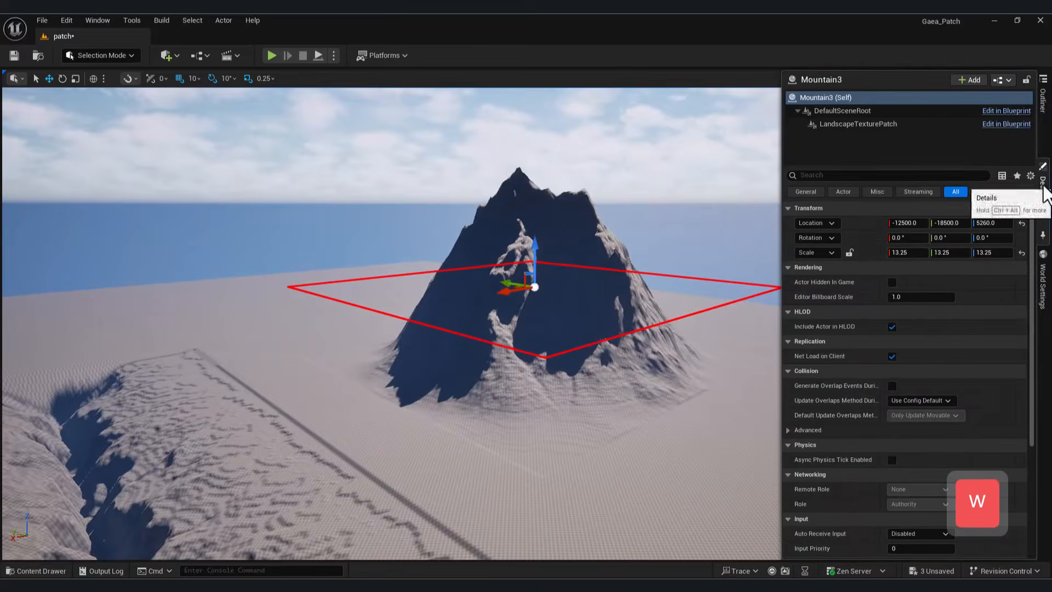
scroll(993, 329, "down", 3)
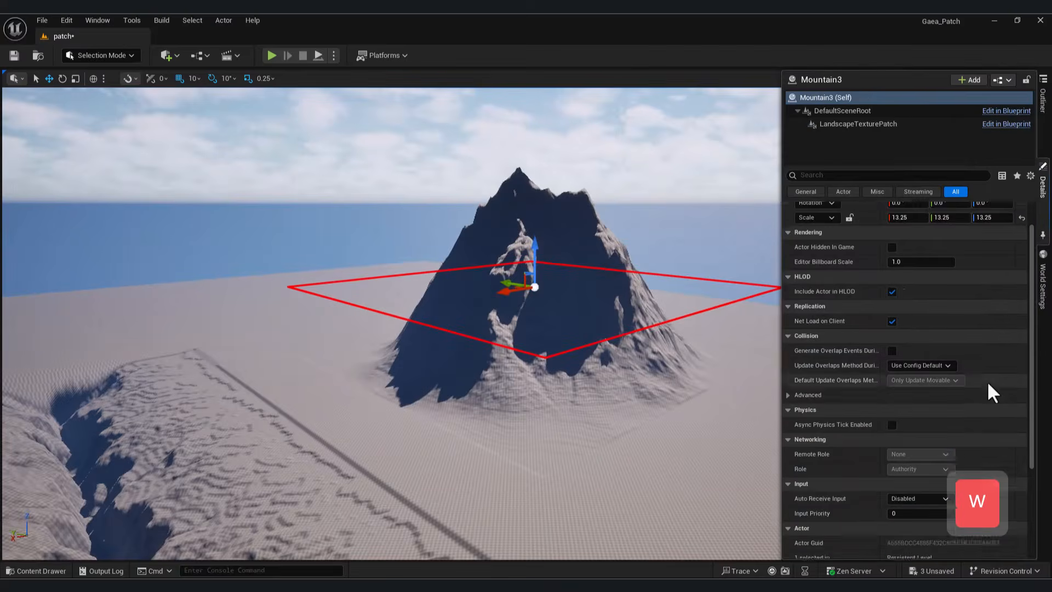
left_click(919, 127)
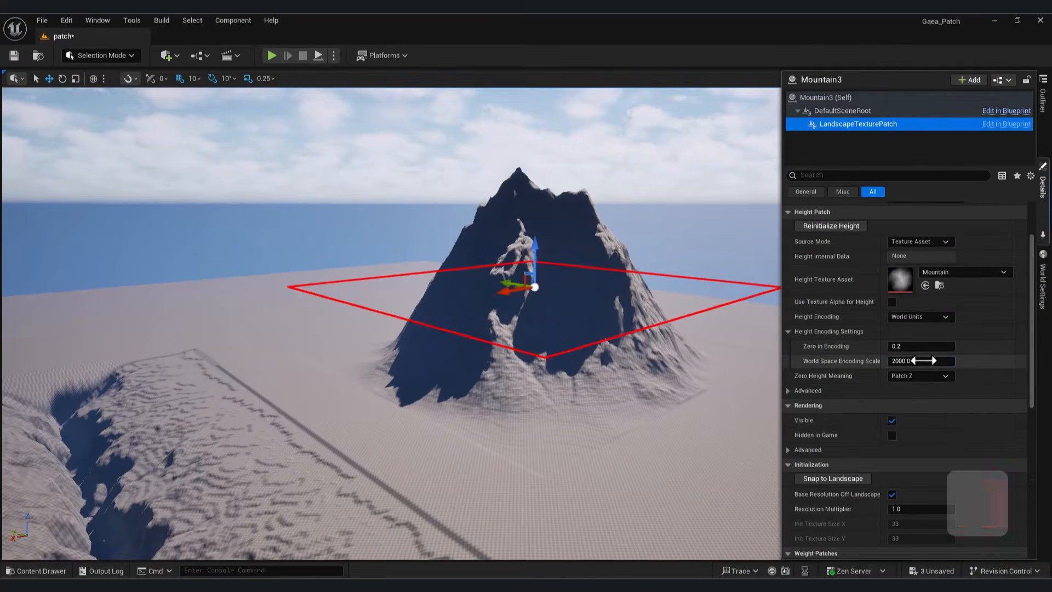
left_click(924, 361)
type("100")
key("Return")
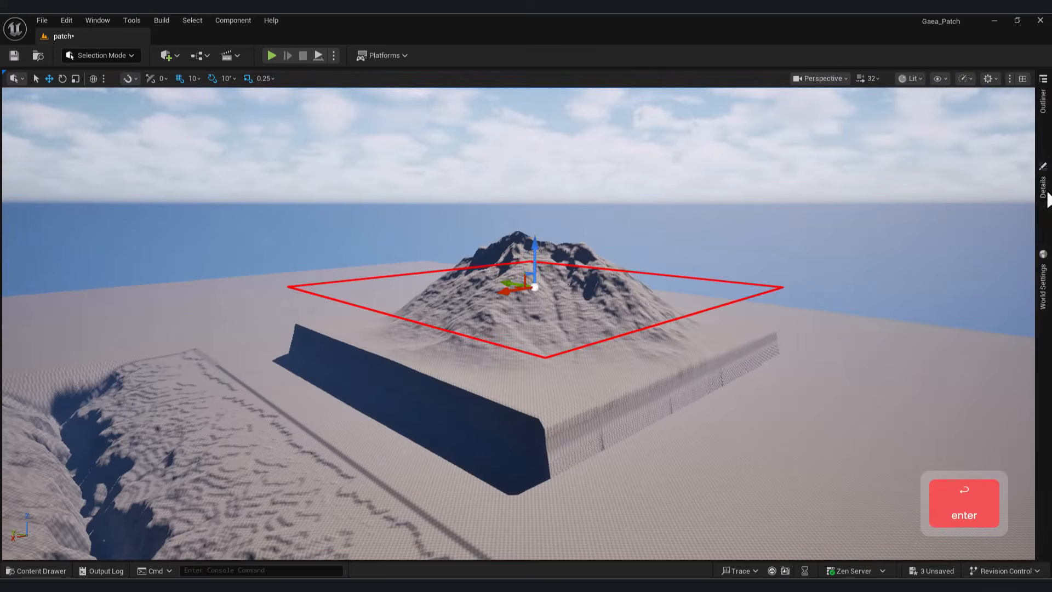
Step: Set the new mountain patch's Zero in Encoding to 0.1
left_click(1045, 189)
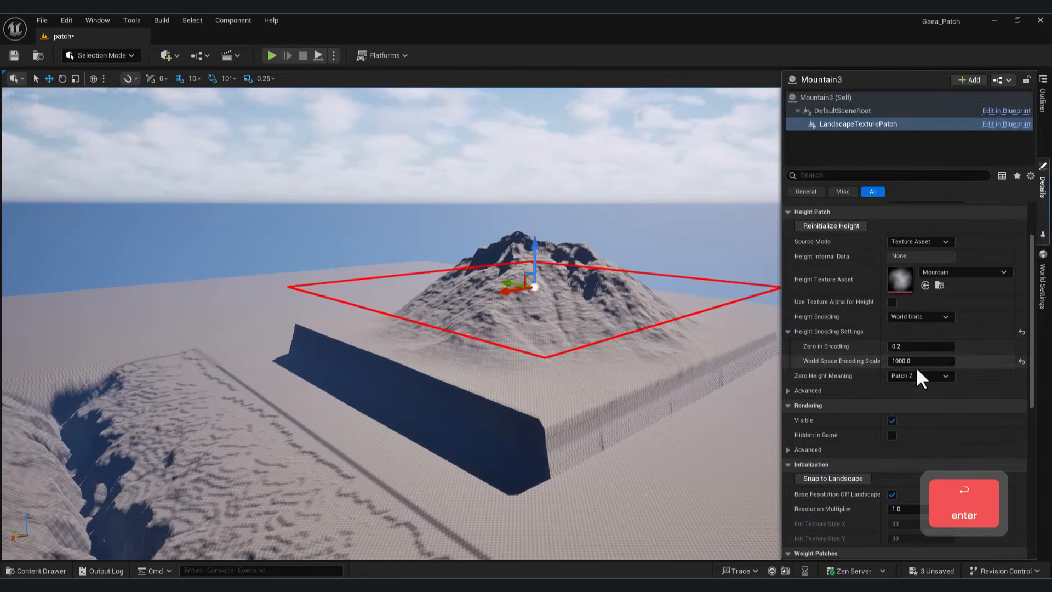
left_click(910, 346)
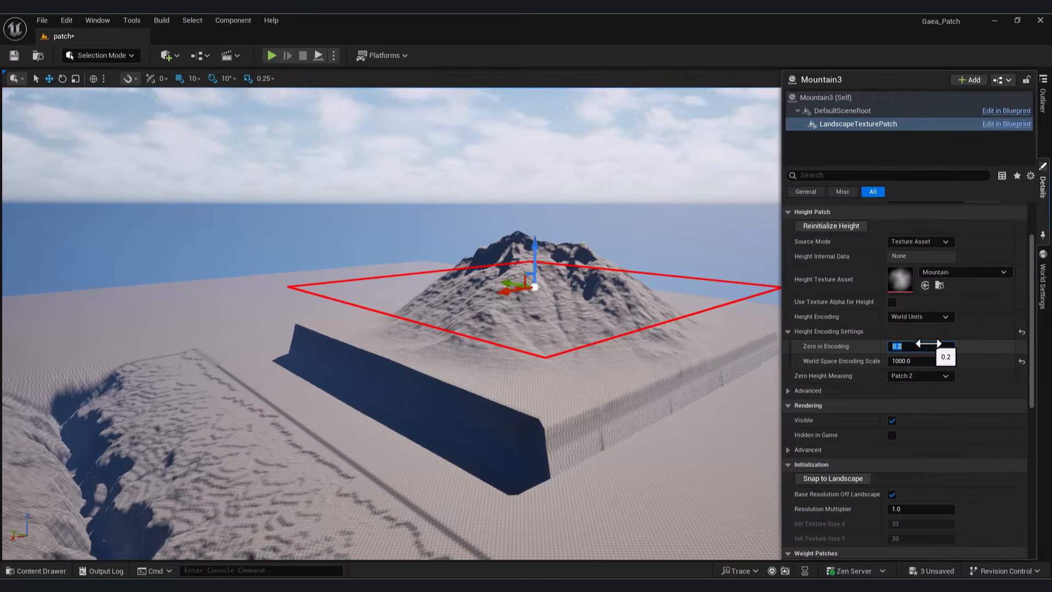
key("Return")
Step: Set the new mountain patch's Zero in Encoding to 0.5 and raise the patch until its base meets the ground
left_click(1044, 193)
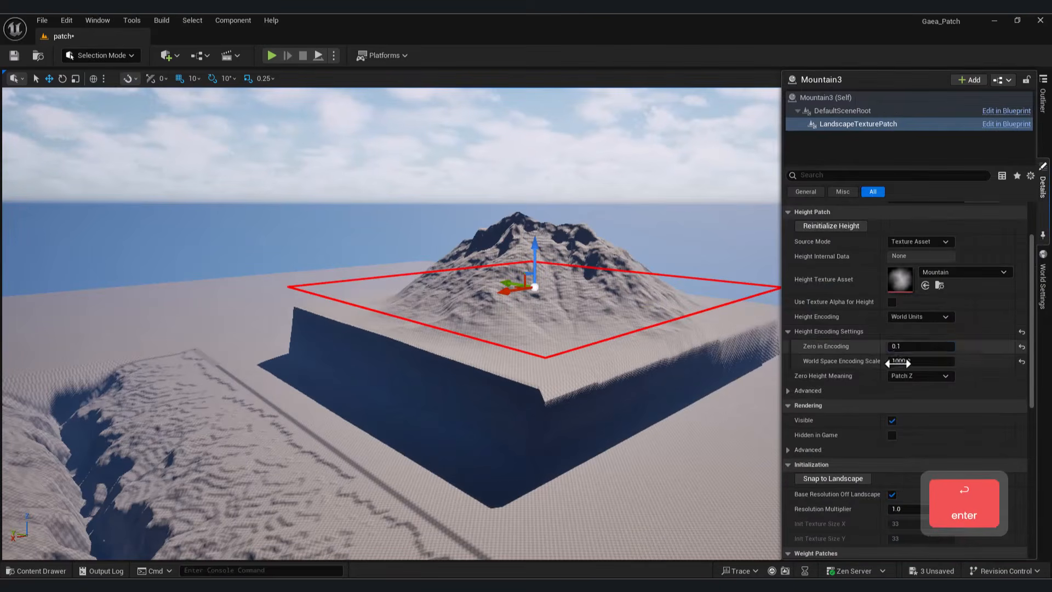
key("Return")
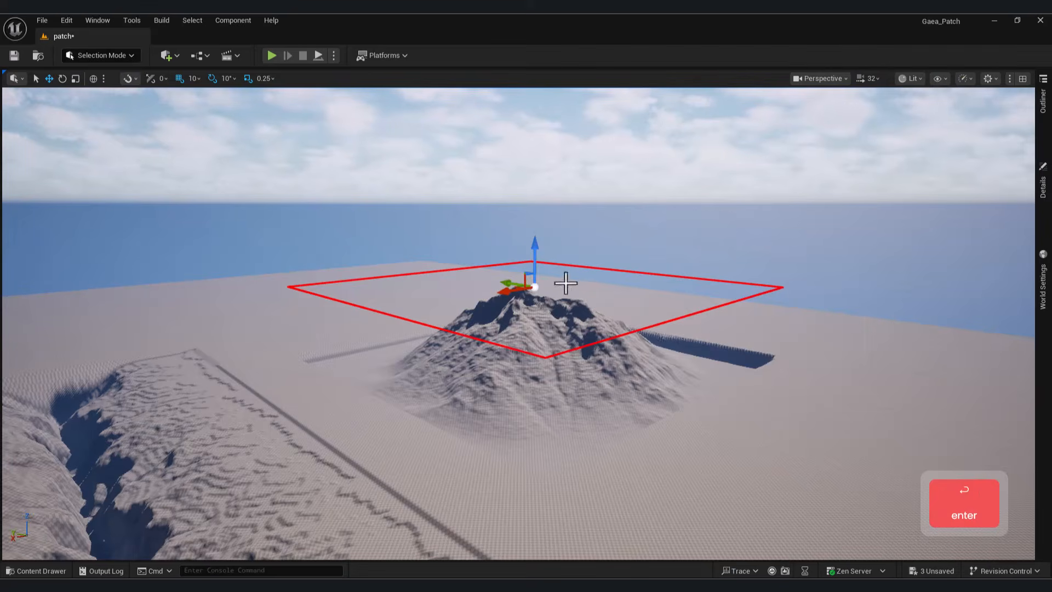
left_click_drag(532, 268, 524, 250)
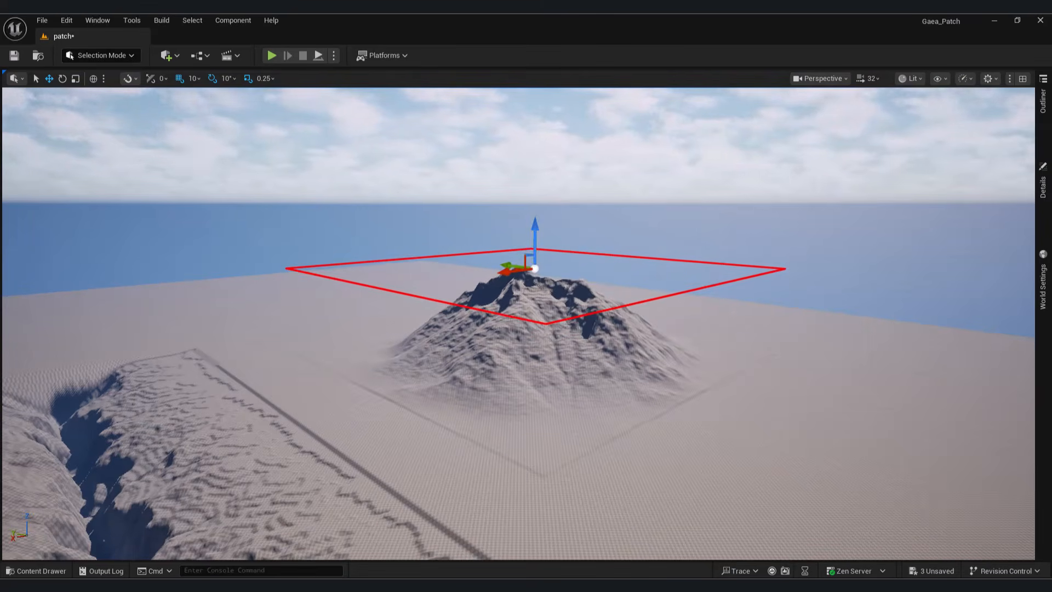
Step: Set the patch's World Space Encoding Scale to 1500 and raise the mountain so its base is level with the landscape
left_click(1044, 191)
left_click(931, 361)
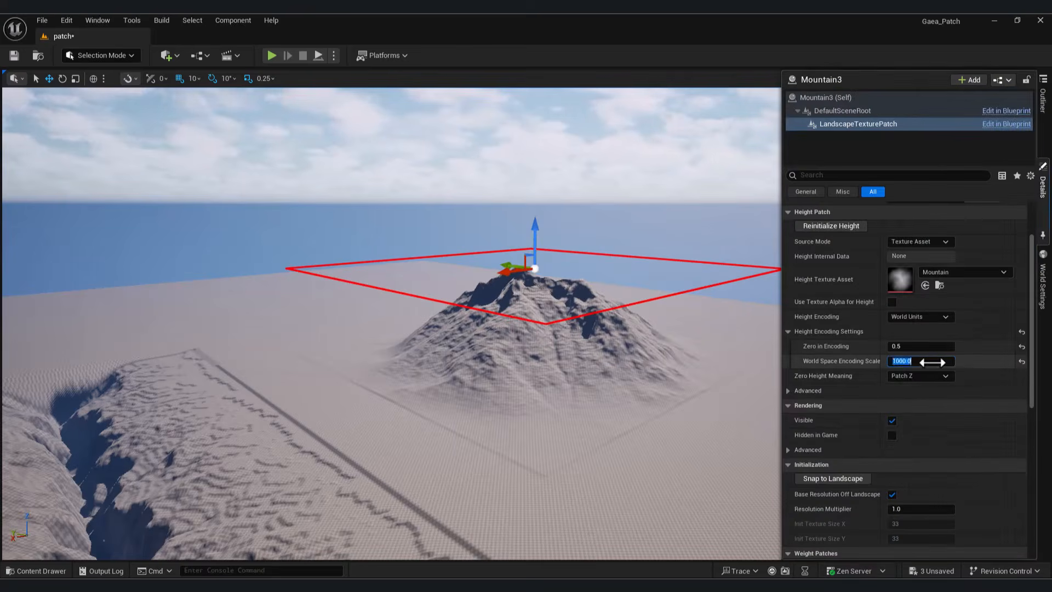
type("1500")
key("Return")
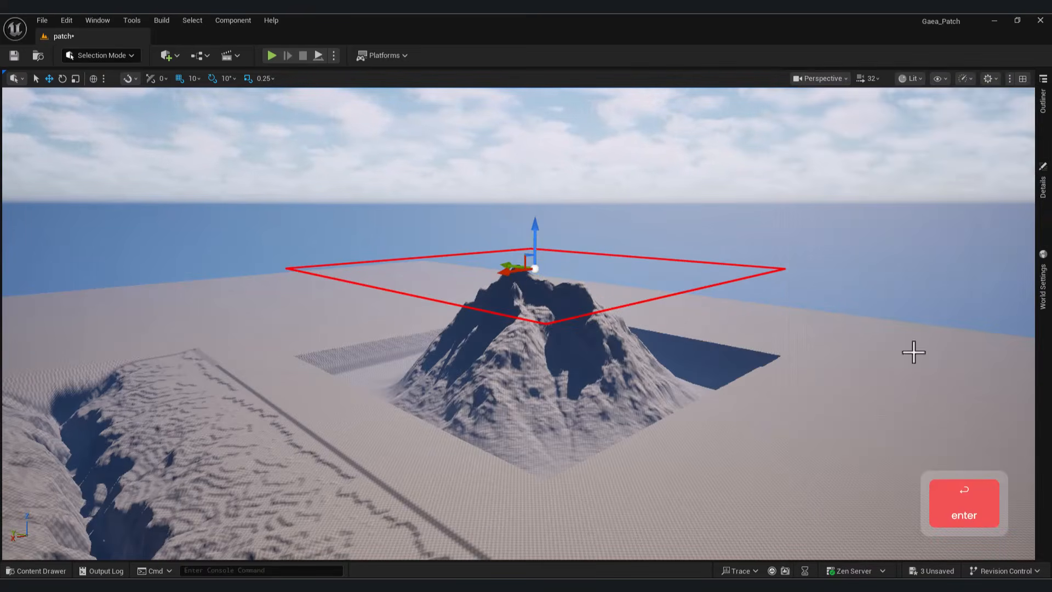
left_click_drag(540, 243, 550, 200)
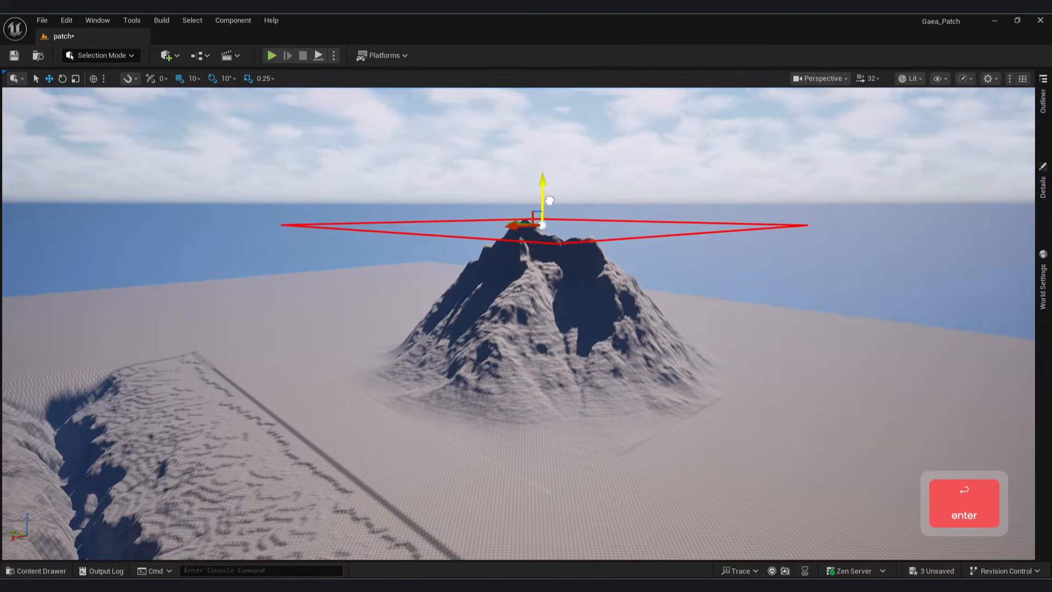
Step: Examine the new mountain patch together with the canyon and the larger mountain from across the landscape
left_click(695, 446)
key("s")
right_click_drag(694, 446, 561, 403)
key("q")
key("w")
key("e")
key("d")
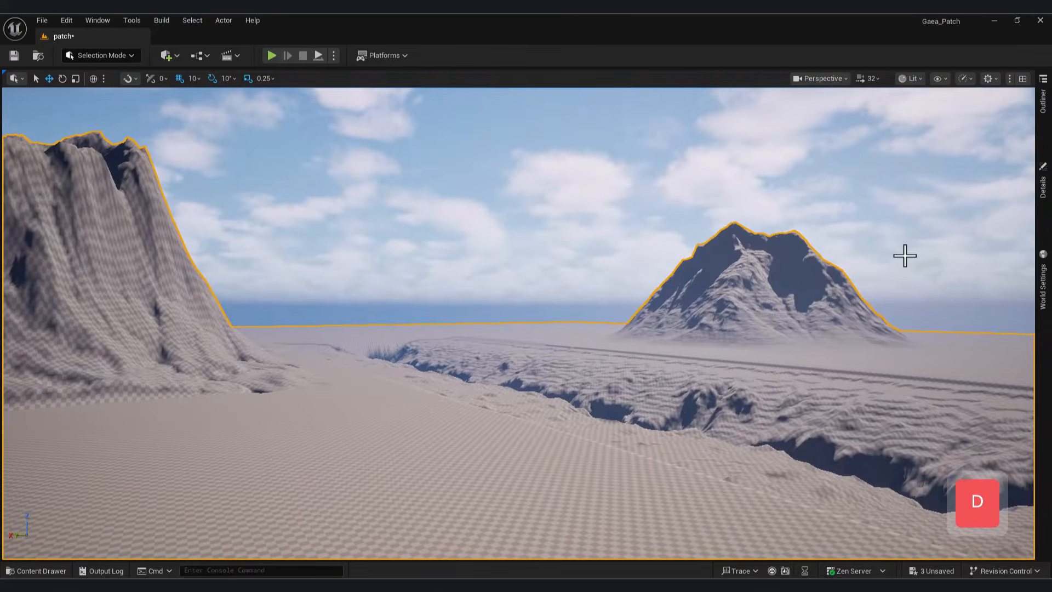
Step: Duplicate the Mountain3 actor in the level
left_click(1044, 186)
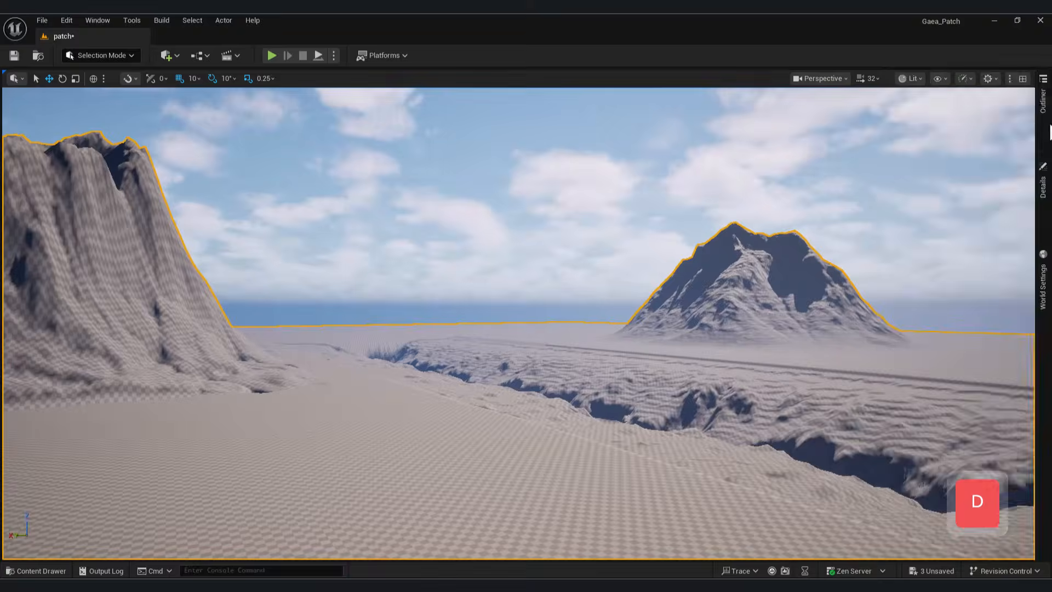
left_click(1046, 133)
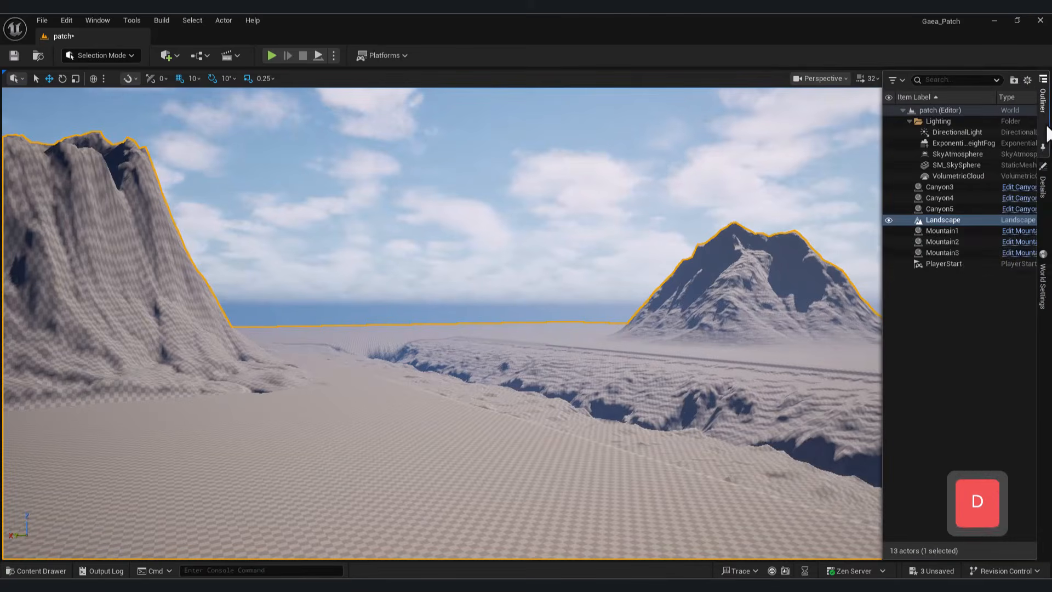
left_click(956, 252)
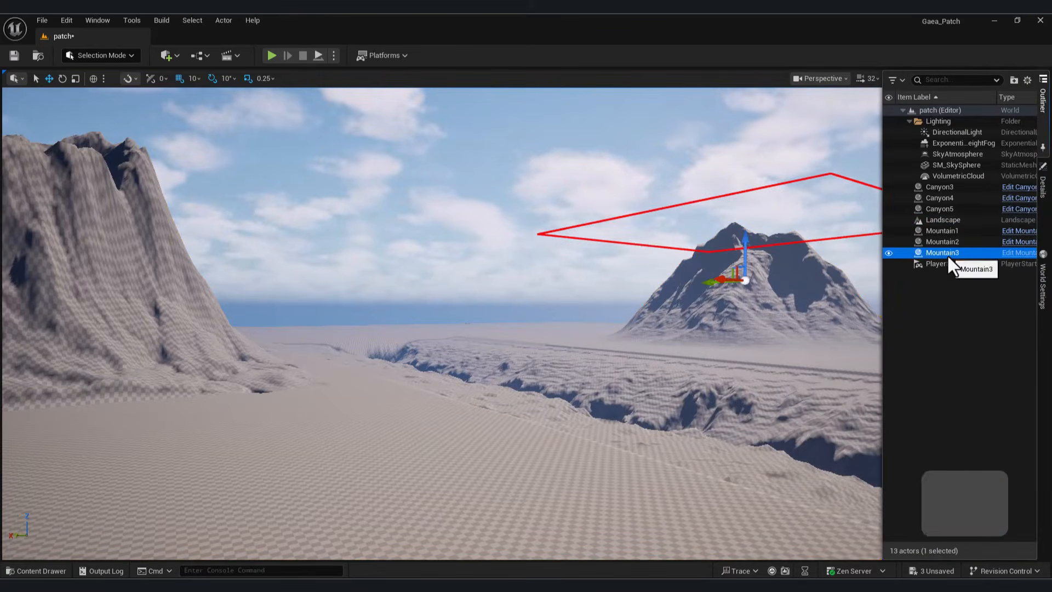
key("ctrl+c")
key("ctrl+v")
left_click(967, 282)
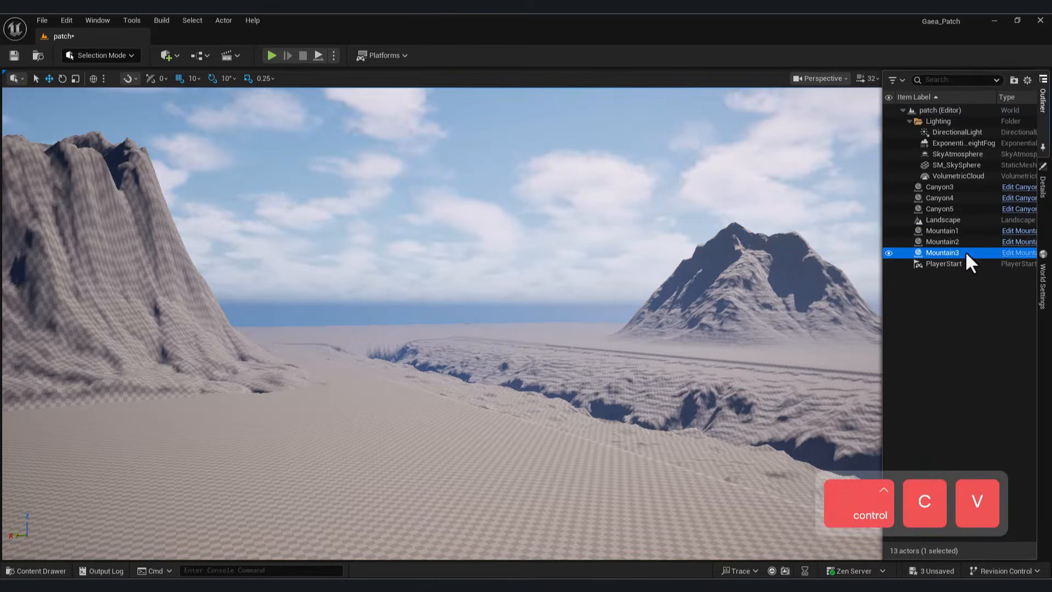
key("ctrl+c")
key("ctrl+v")
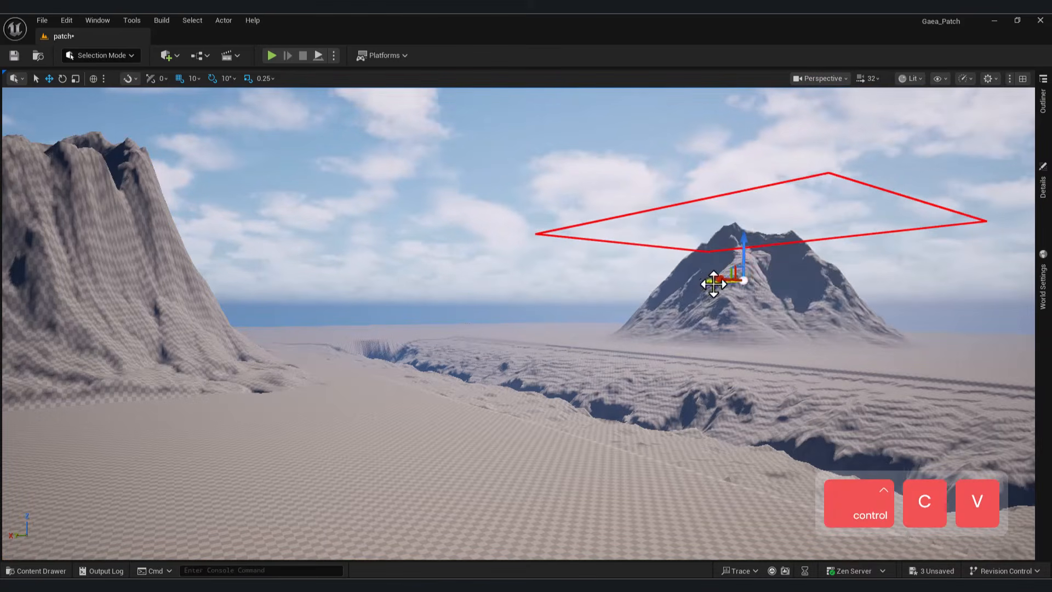
Step: Move the duplicated mountain patch beside the original, on the side facing the canyon's far end, and scale it up slightly
left_click_drag(714, 283, 537, 287)
key("e")
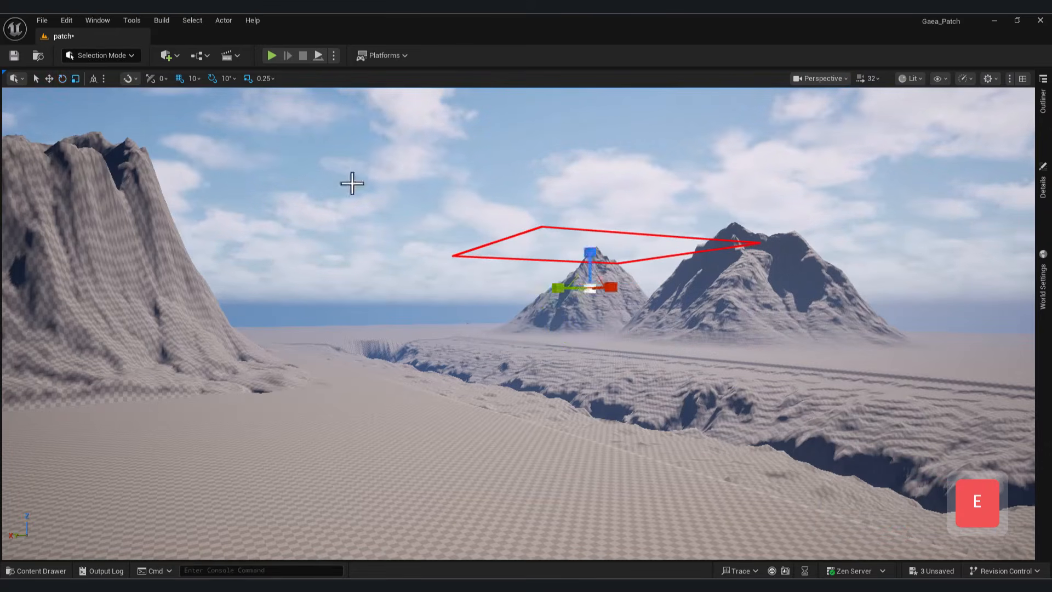
key("r")
mouse_move(595, 290)
left_mouse_down()
mouse_move(622, 281)
mouse_move(608, 285)
left_mouse_up()
key("w")
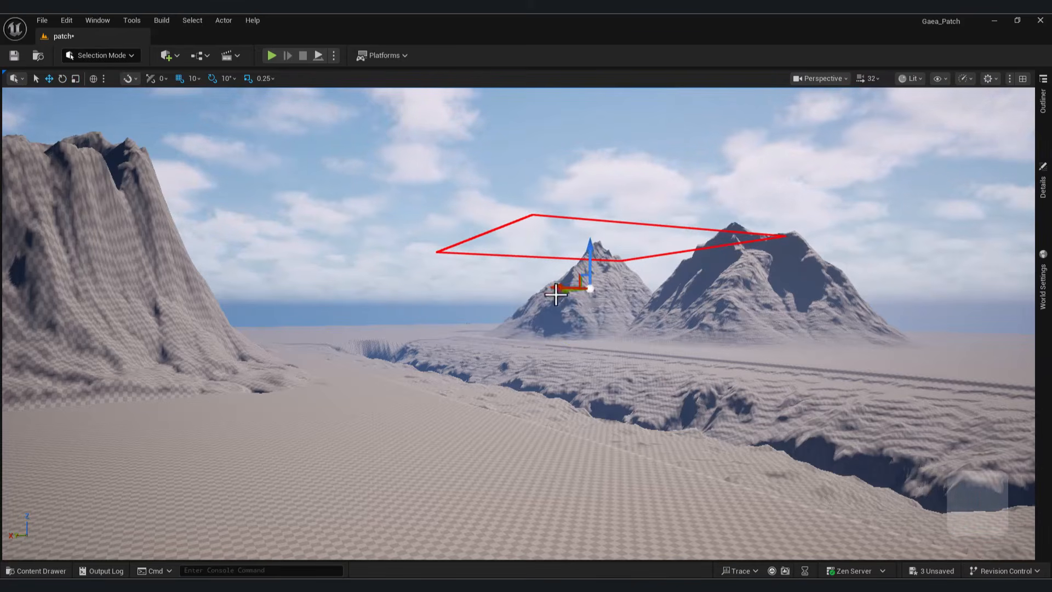
left_click(659, 378)
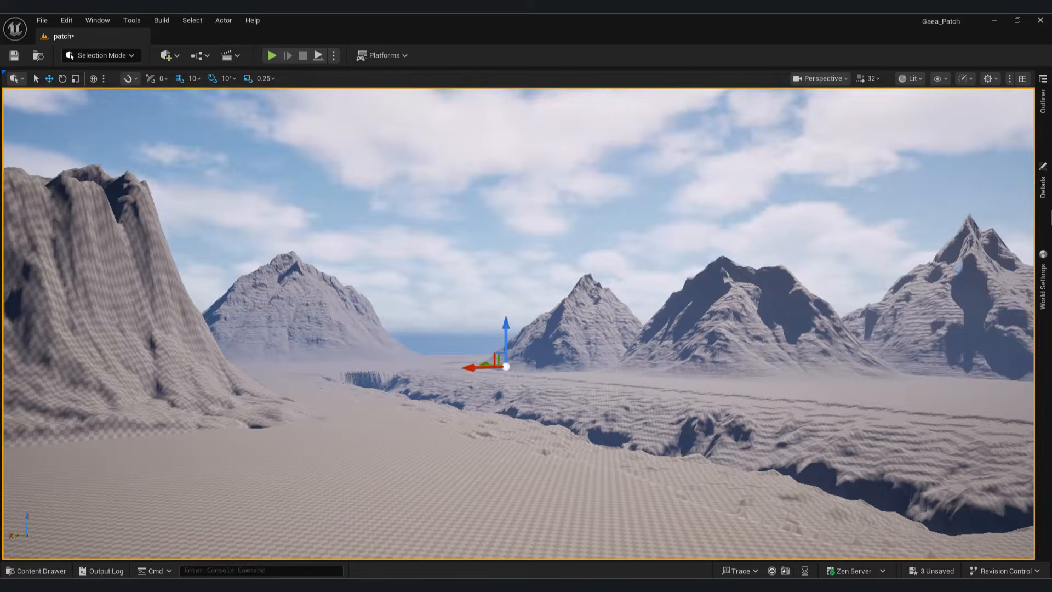
Step: Select the Mountain3 patch and shift it sideways, slightly away from the smaller mountain beside it
left_click(1044, 107)
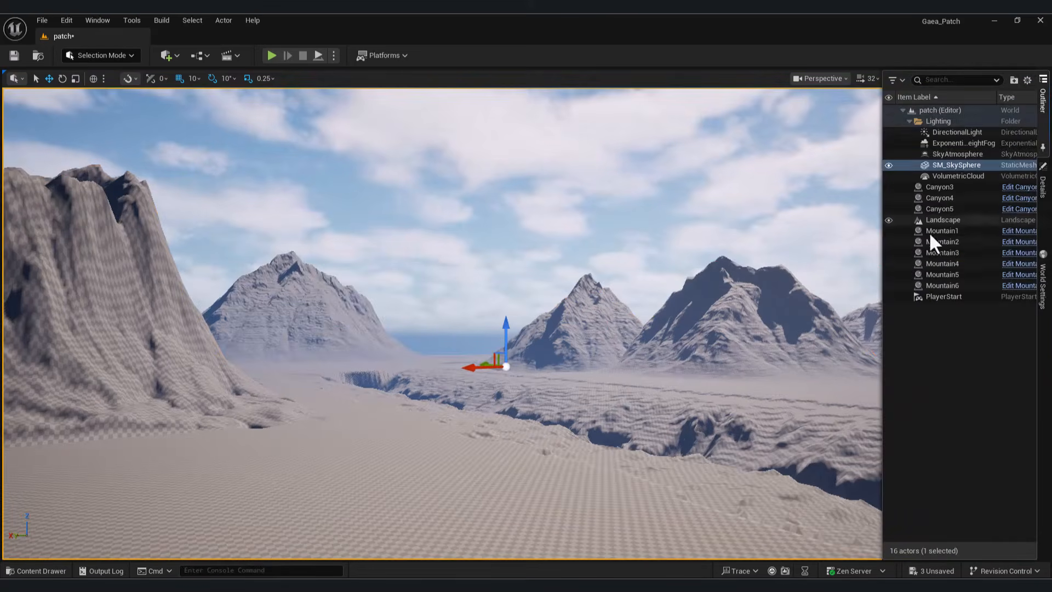
left_click(942, 253)
left_click_drag(699, 317, 727, 315)
Step: Select the Mountain1 patch, adjust its height so it sits slightly lower, and show its transform details
left_click(1044, 105)
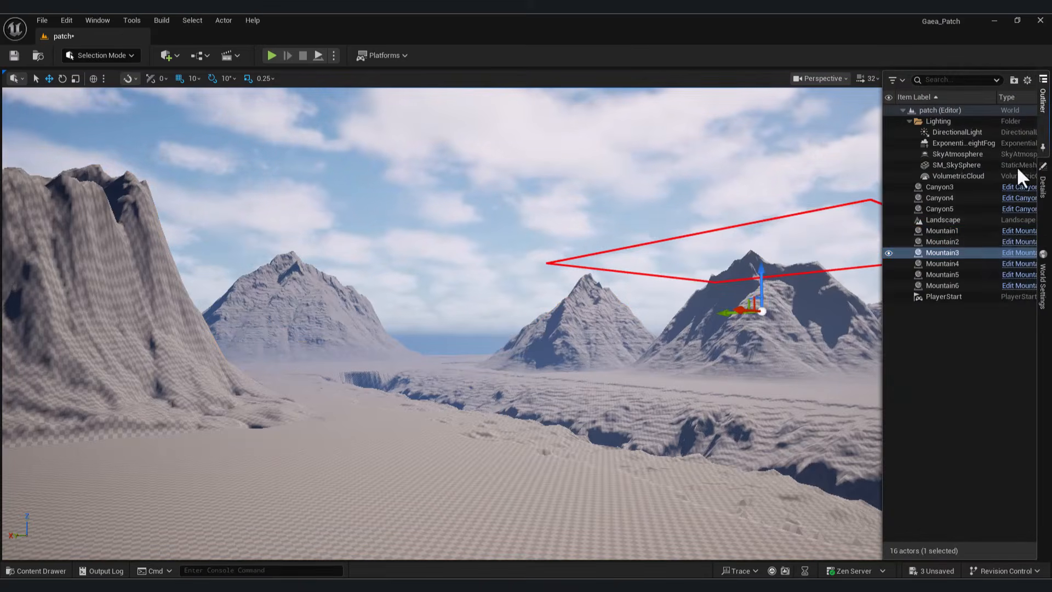
left_click(966, 233)
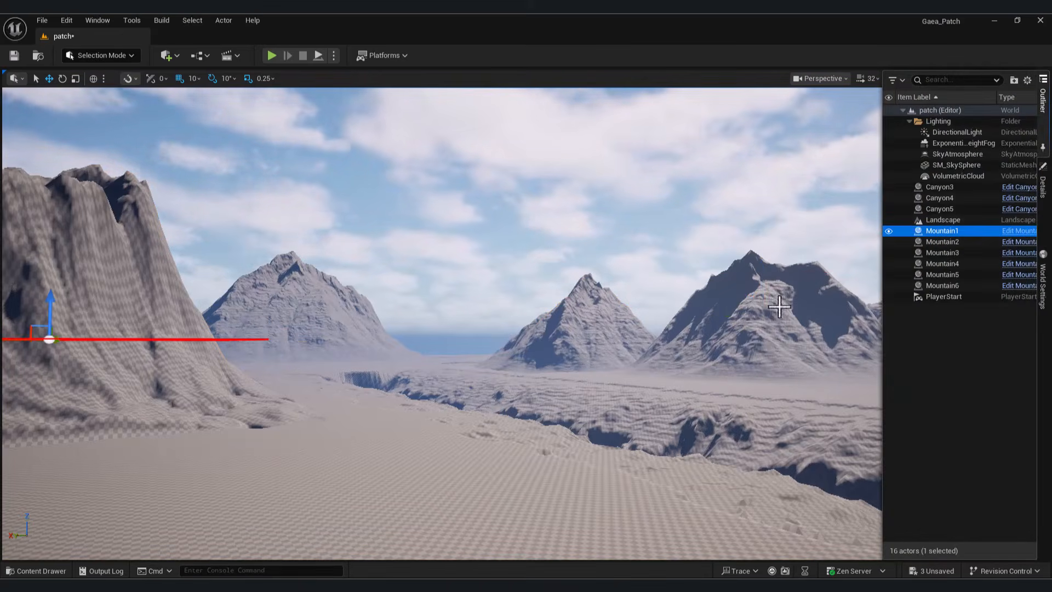
left_click(50, 314)
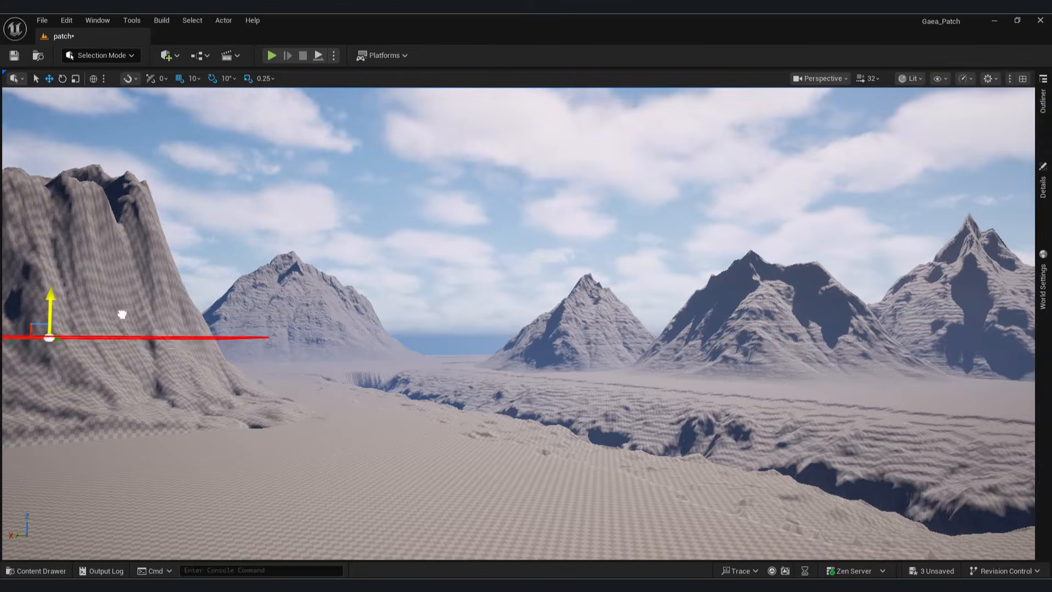
left_click(1046, 194)
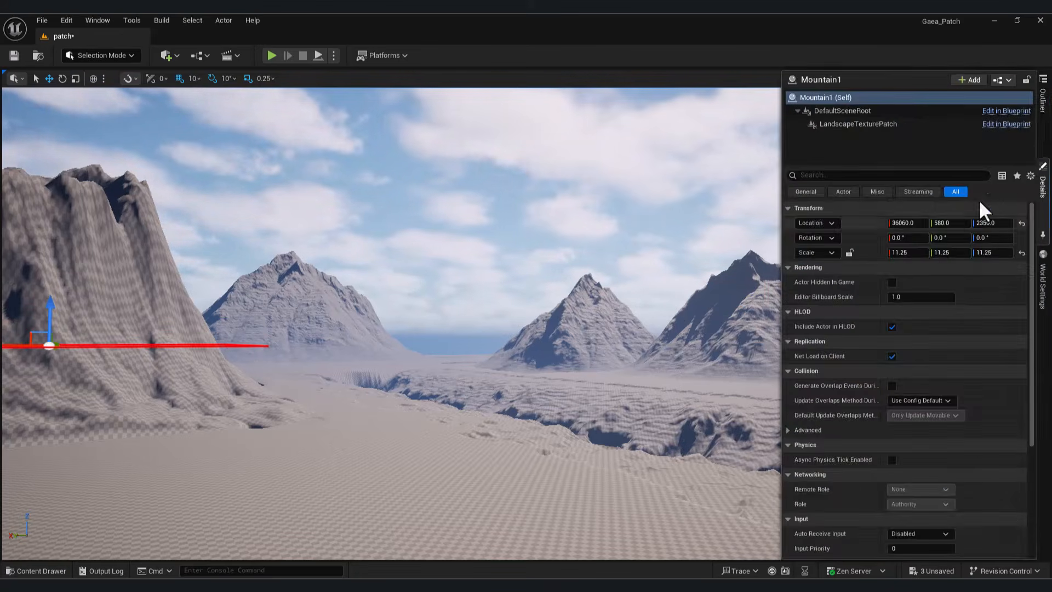
Step: Select the Canyon4 patch and shift it slightly across the landscape
left_click(1047, 130)
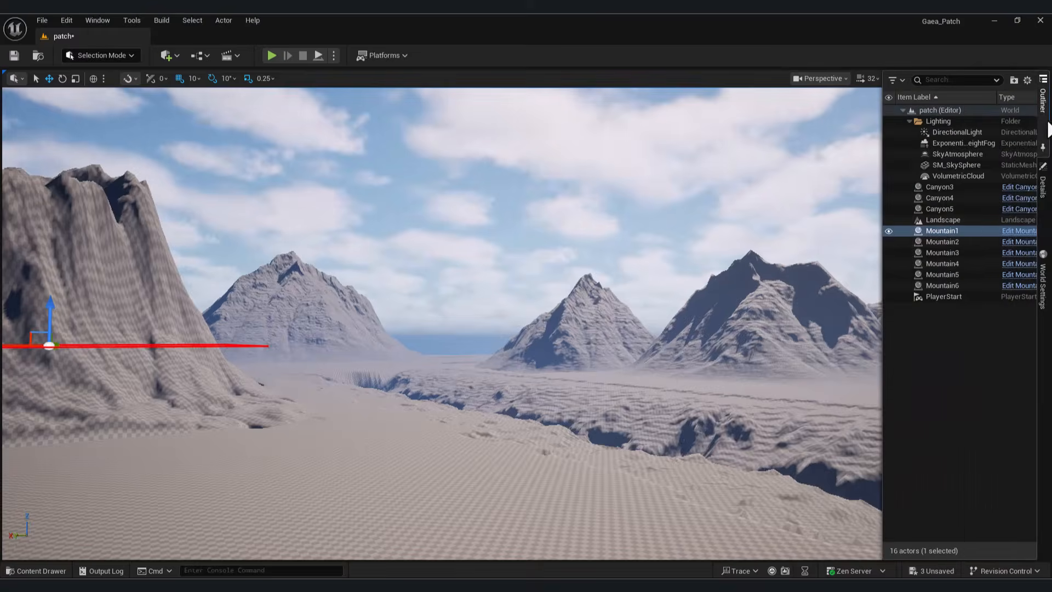
left_click(967, 200)
left_click_drag(484, 410, 511, 422)
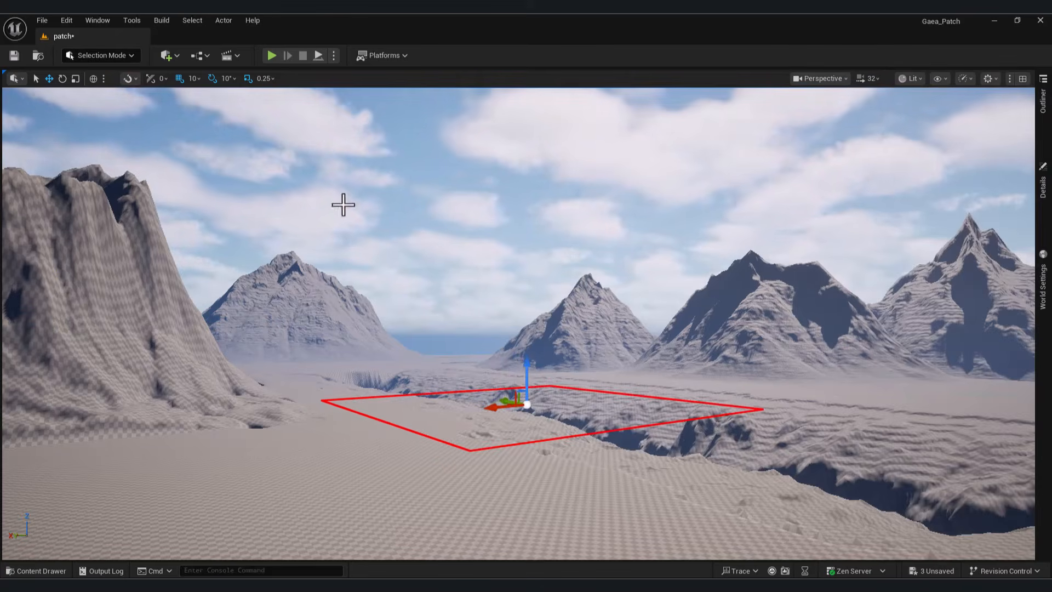